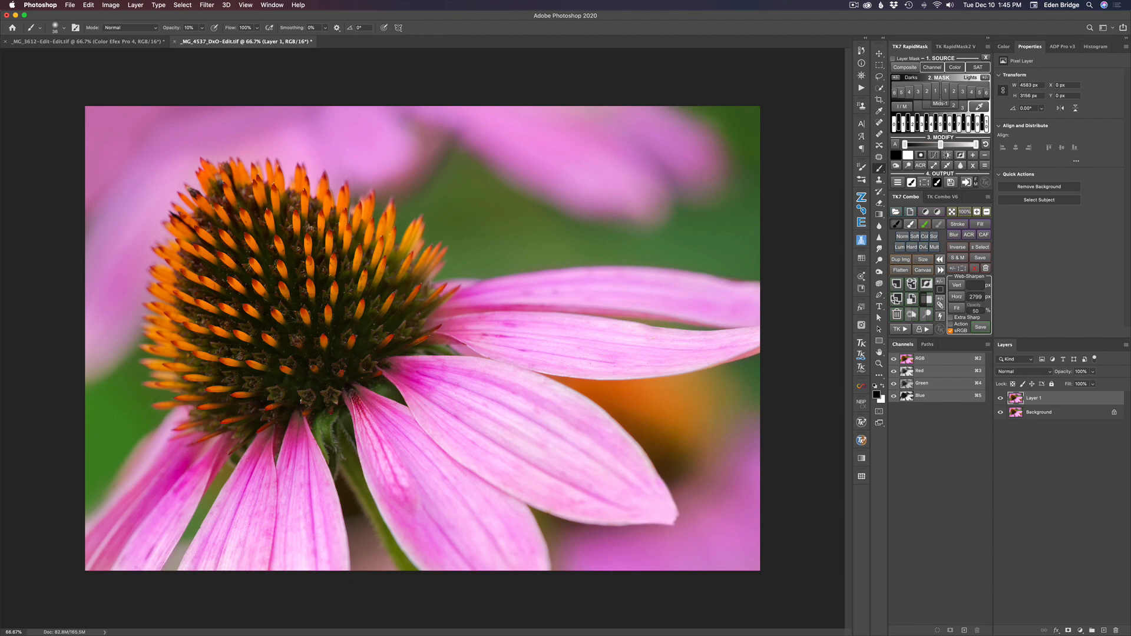
Open the flower layer in the Nik Collection's Analog Efex Pro 2 filter
{"action": "left_click", "coordinate": [207, 5]}
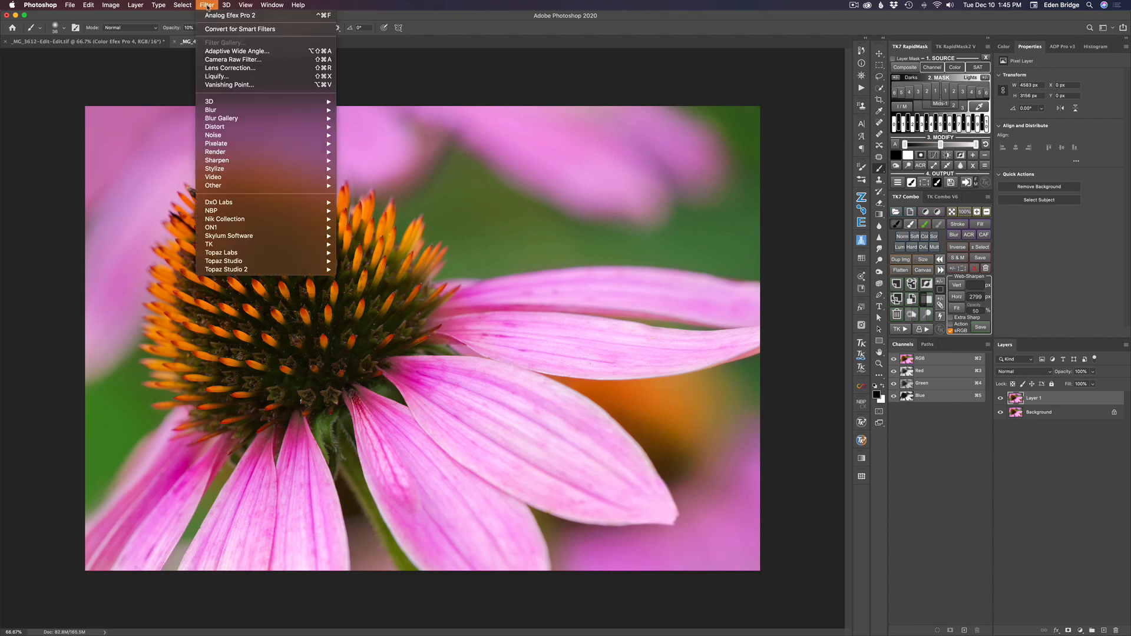
{"action": "mouse_move", "coordinate": [256, 219]}
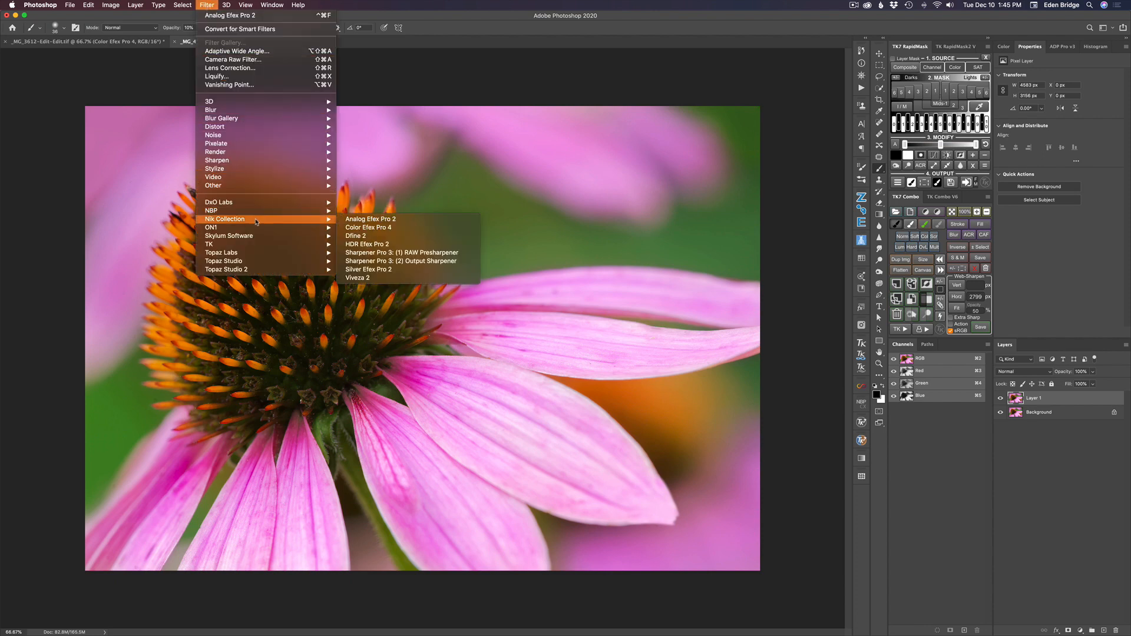
{"action": "left_click", "coordinate": [375, 220]}
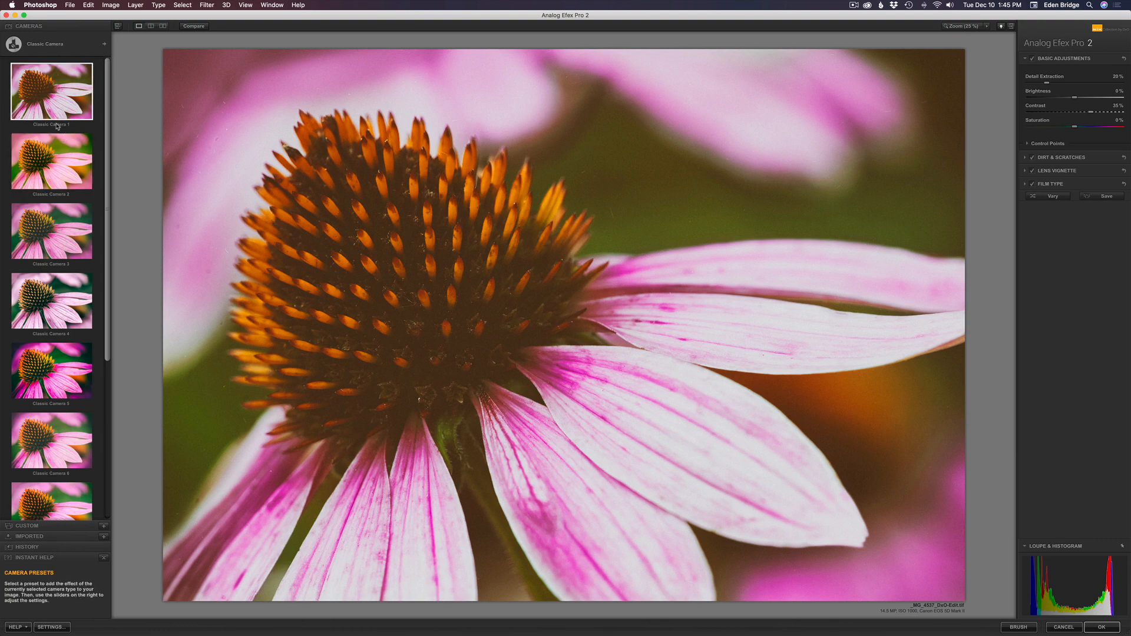
Browse the Classic Camera presets and apply Classic Camera 8 to the flower image
{"action": "scroll", "coordinate": [60, 269], "scroll_direction": "down", "scroll_amount": 1}
{"action": "scroll", "coordinate": [60, 269], "scroll_direction": "down", "scroll_amount": 8}
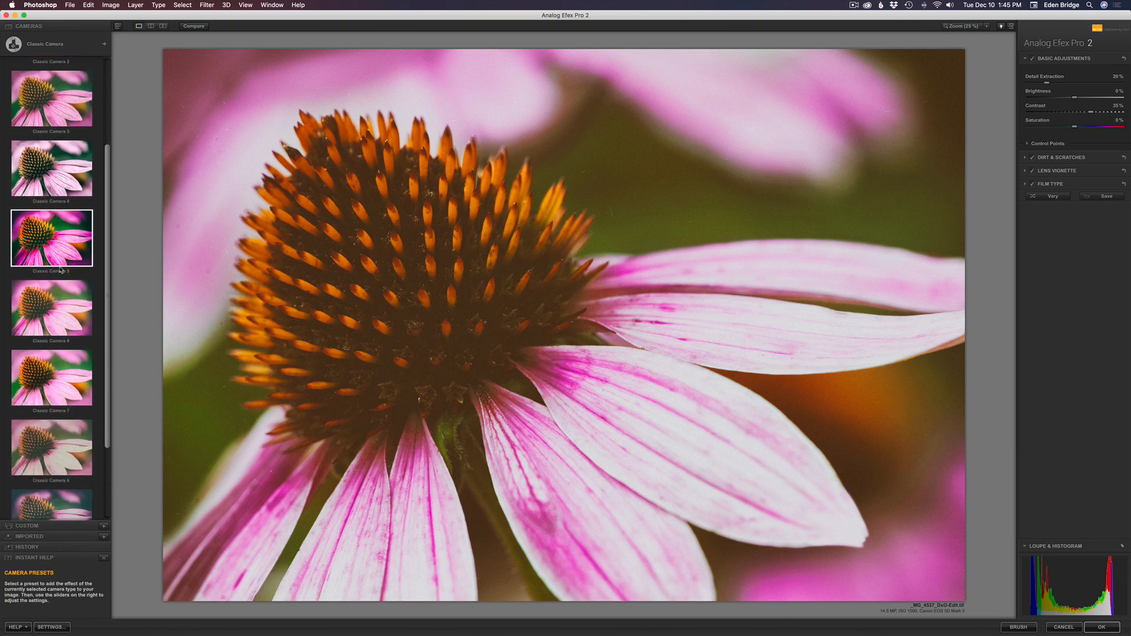
{"action": "scroll", "coordinate": [61, 269], "scroll_direction": "up", "scroll_amount": 5}
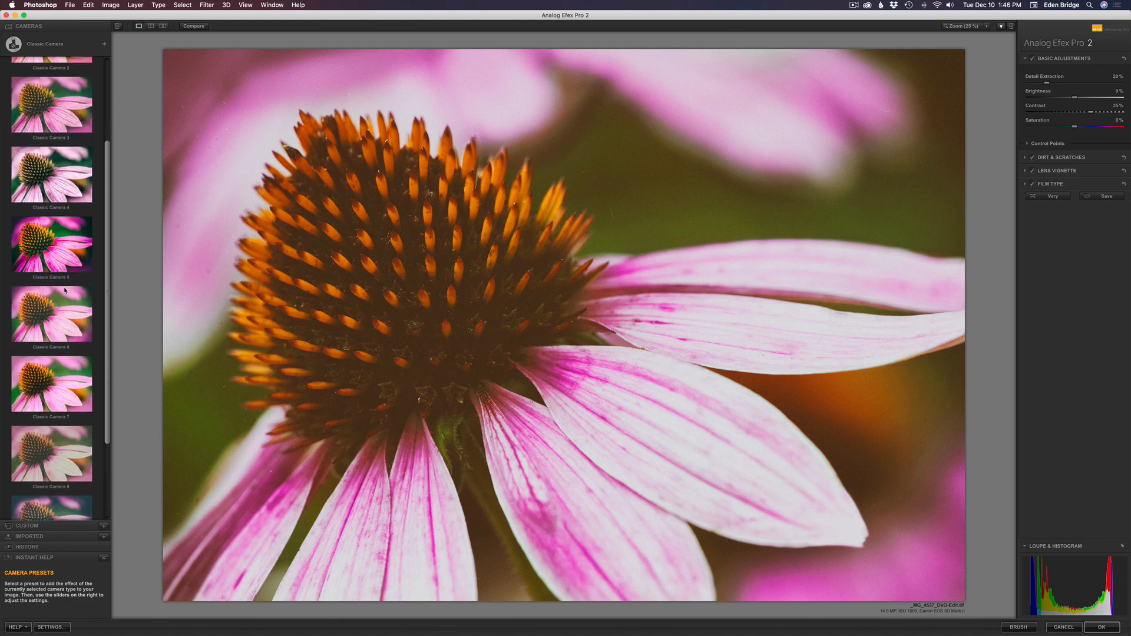
{"action": "scroll", "coordinate": [68, 318], "scroll_direction": "down", "scroll_amount": 3}
{"action": "scroll", "coordinate": [71, 337], "scroll_direction": "down", "scroll_amount": 2}
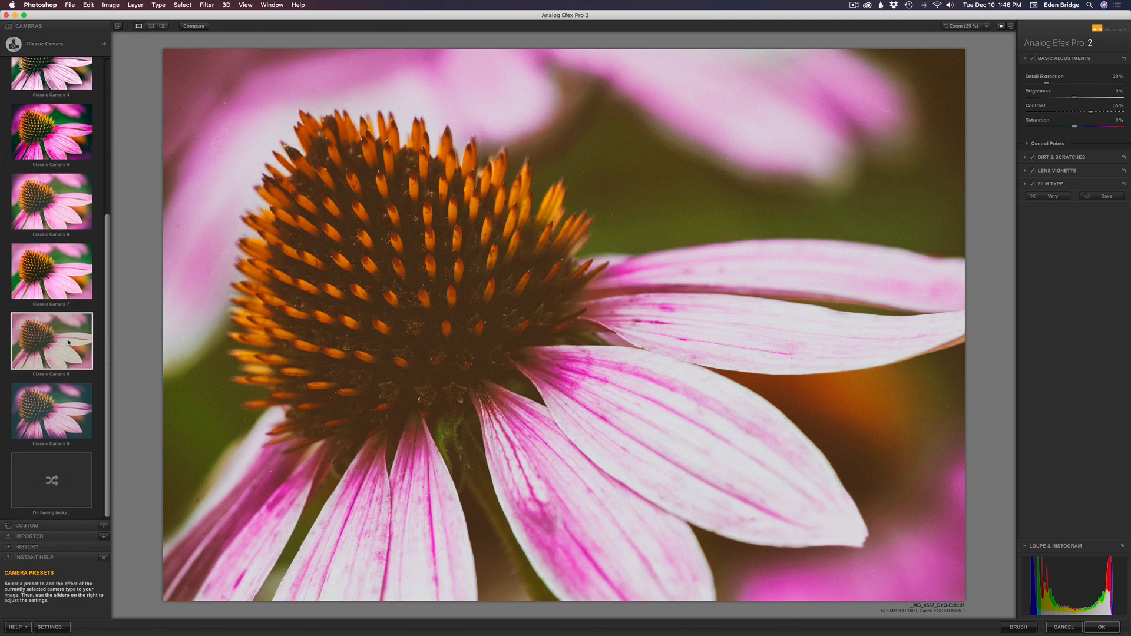
{"action": "left_click", "coordinate": [67, 340]}
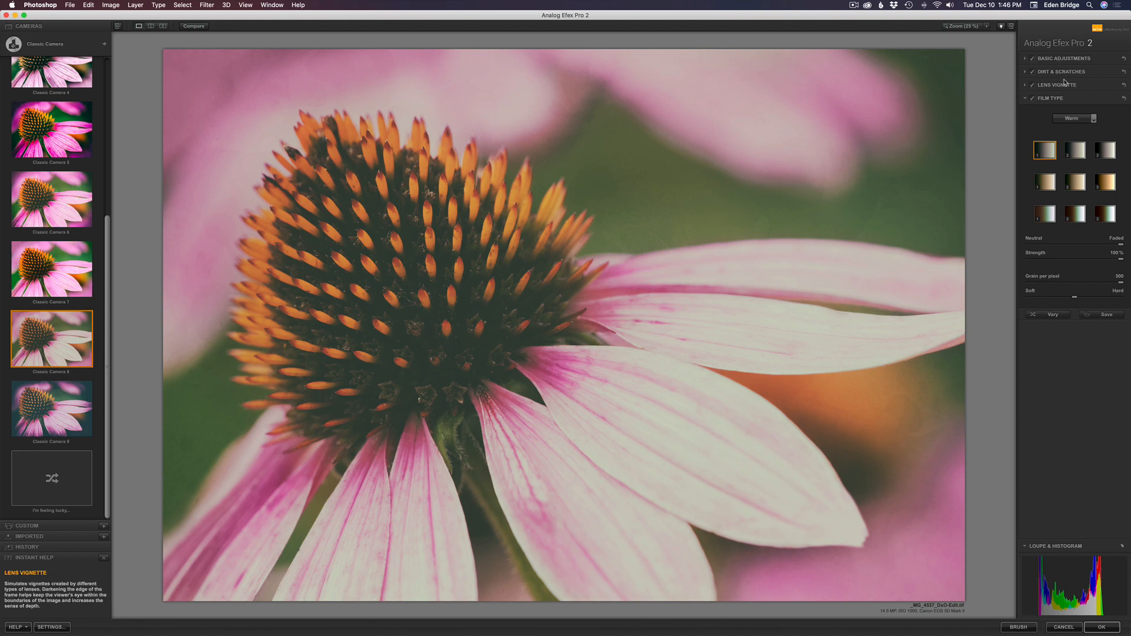
Toggle the Film Type effect off and on again, and change its film category to B&W toned
{"action": "left_click", "coordinate": [1033, 99]}
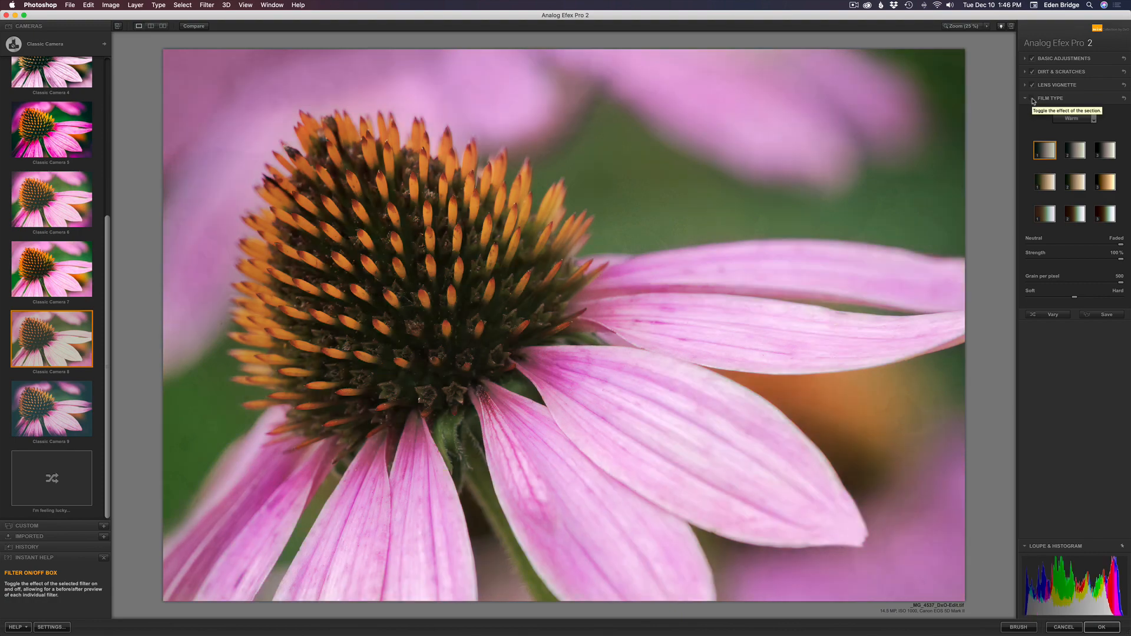
{"action": "left_click", "coordinate": [1032, 99]}
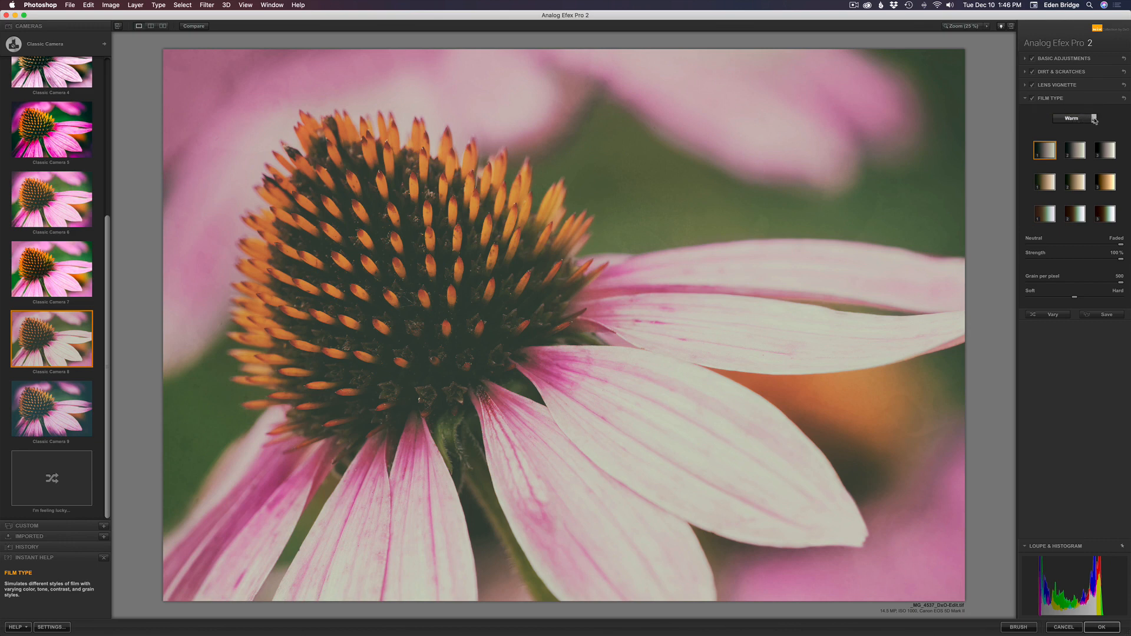
{"action": "left_click", "coordinate": [1094, 119]}
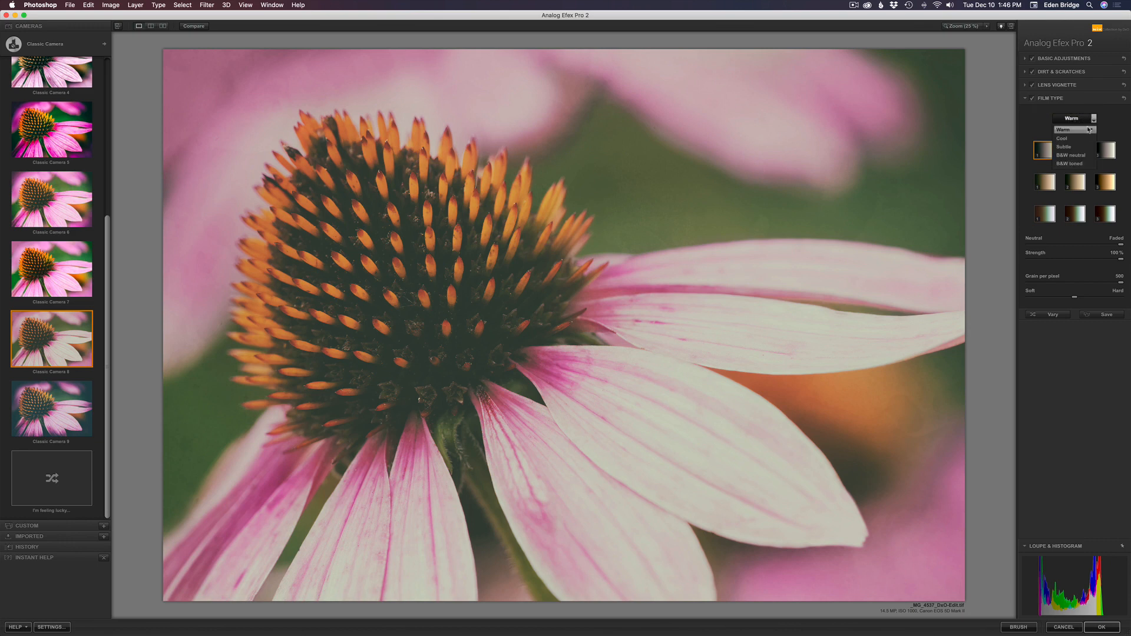
{"action": "left_click", "coordinate": [1070, 141]}
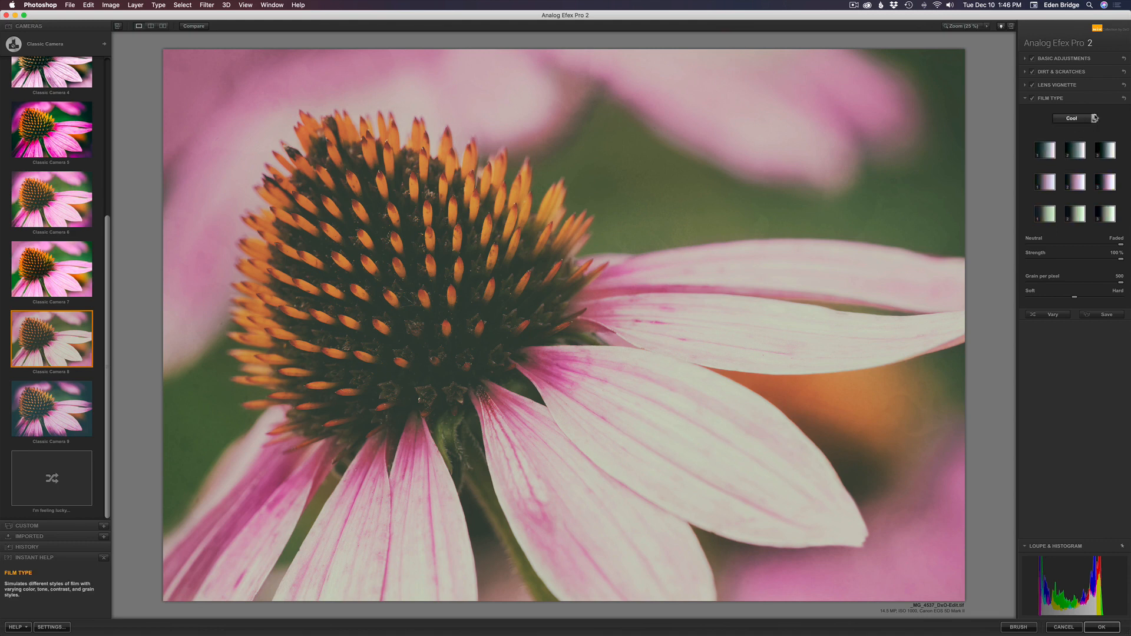
{"action": "left_click", "coordinate": [1087, 118]}
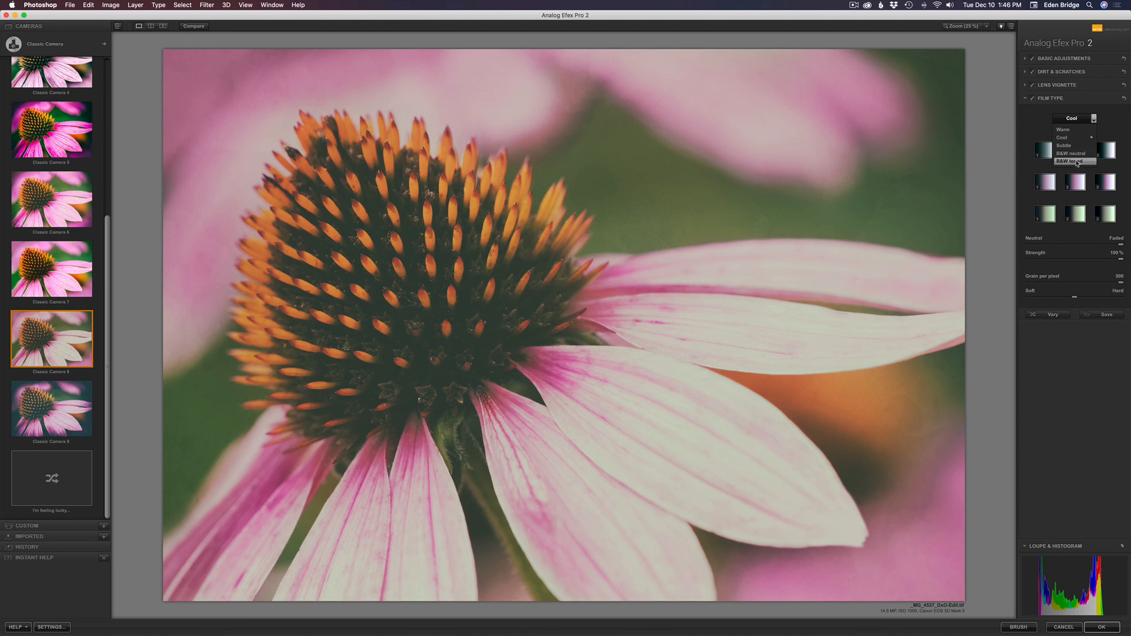
{"action": "left_click", "coordinate": [1077, 163]}
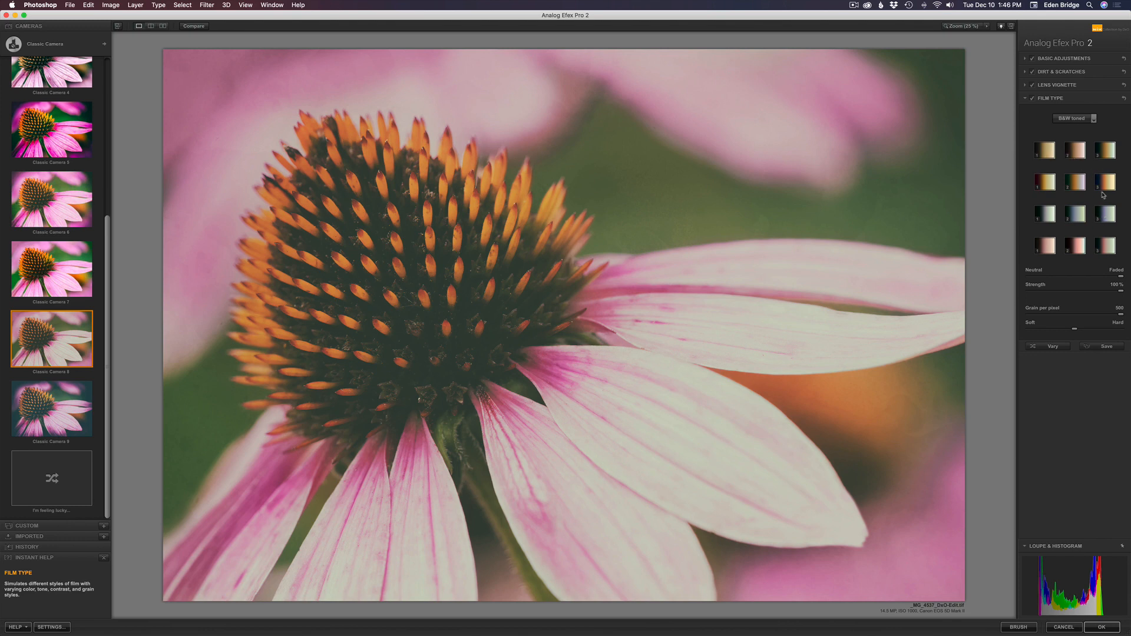
Try several B&W toned film swatches, ending with the warm one in the second row, third column
{"action": "left_click", "coordinate": [1046, 152]}
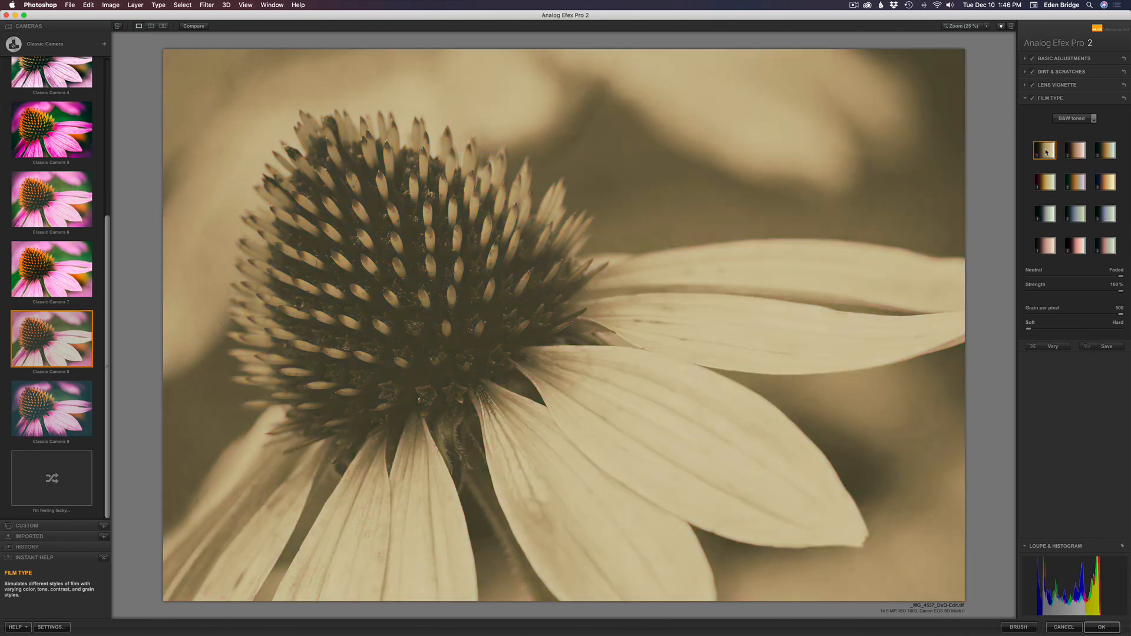
{"action": "left_click", "coordinate": [1047, 216]}
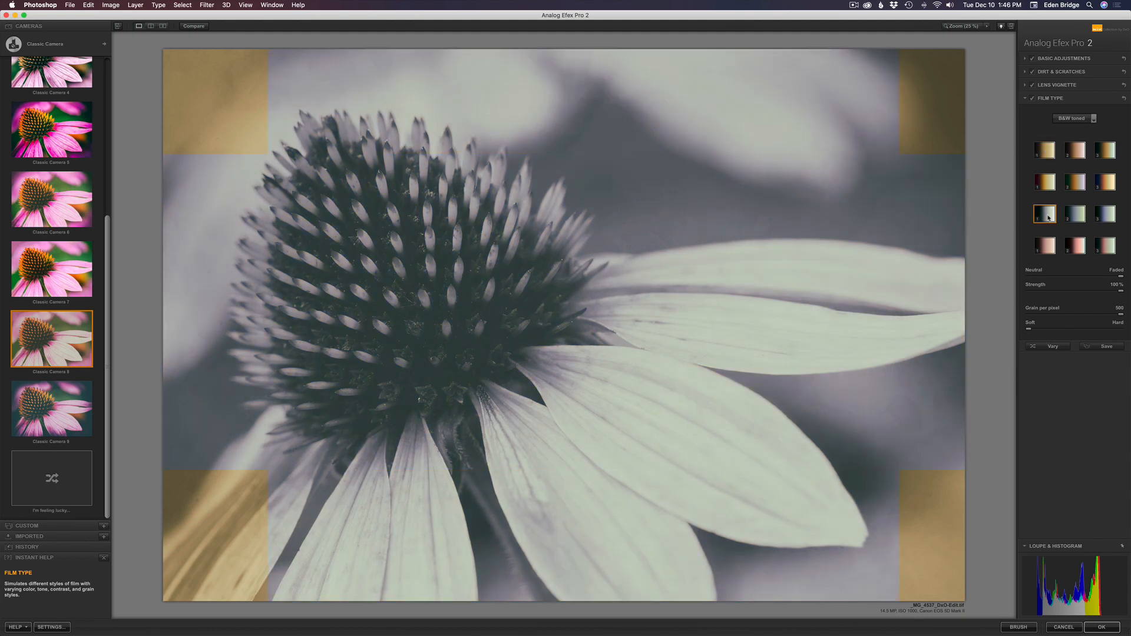
{"action": "left_click", "coordinate": [1082, 246]}
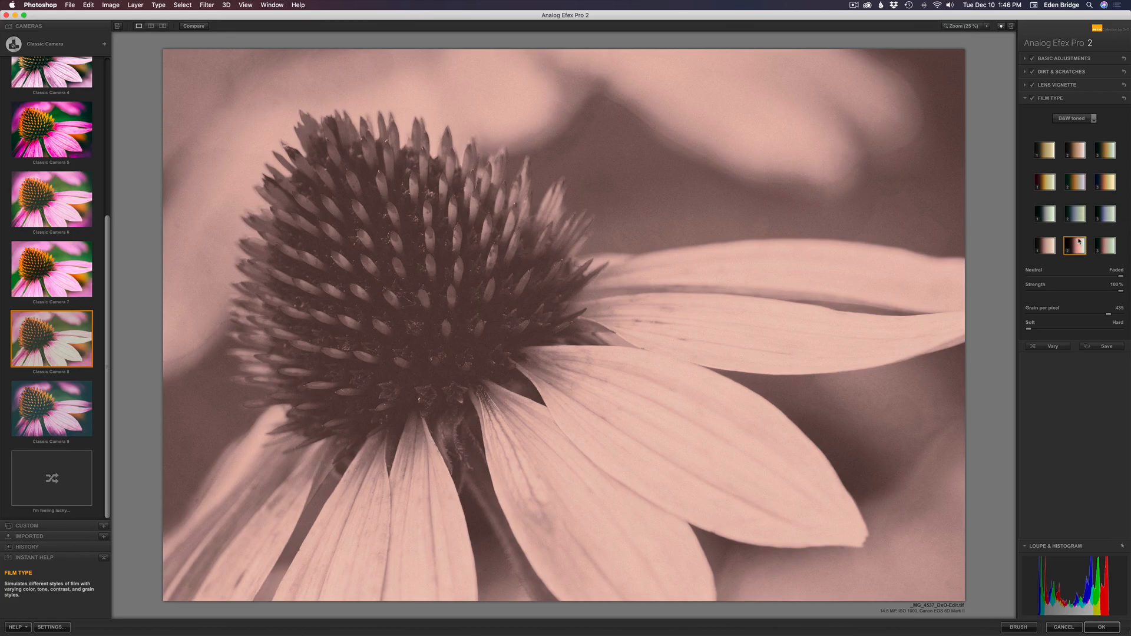
{"action": "left_click", "coordinate": [1107, 184]}
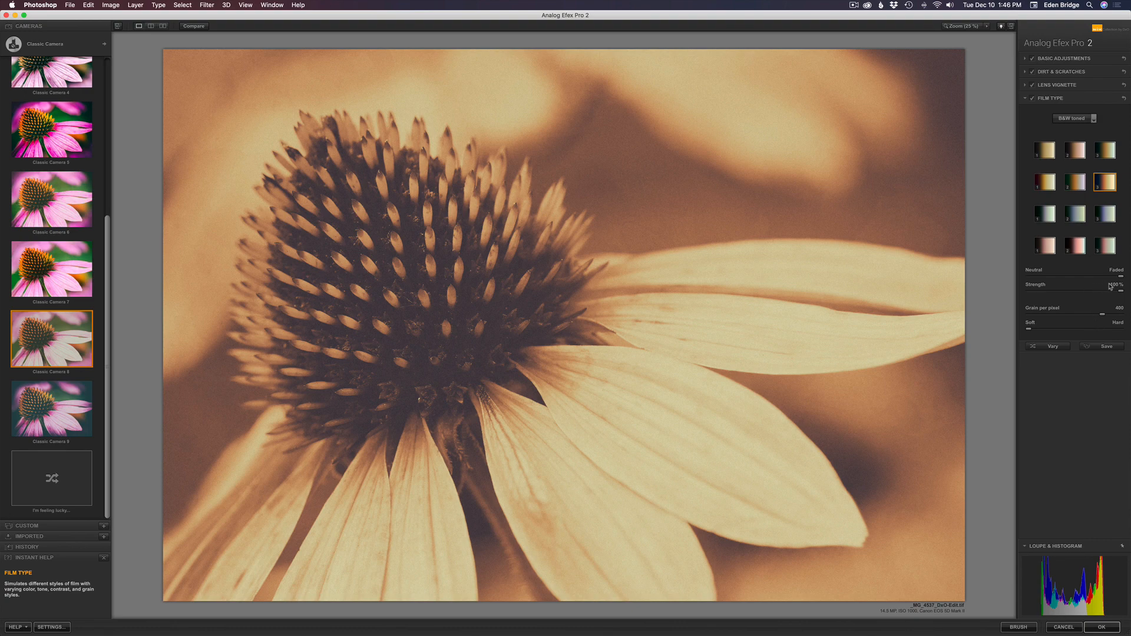
Shift the film look from Faded partway toward Neutral and set the Film Type Strength to 38%
{"action": "left_click_drag", "start_coordinate": [1120, 276], "coordinate": [1061, 289]}
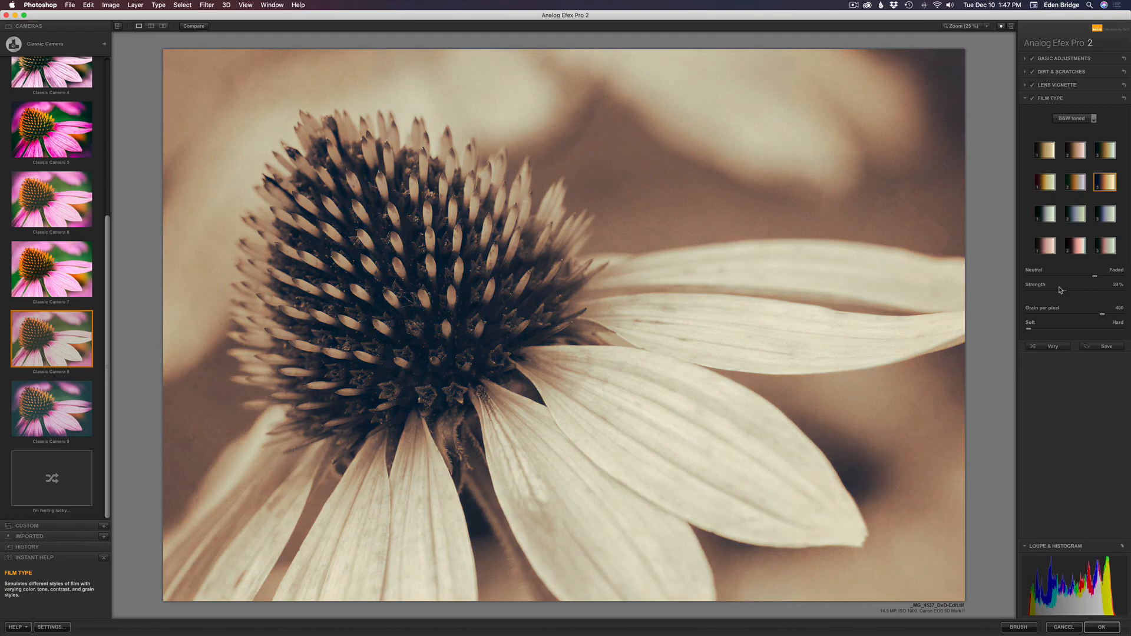
{"action": "left_click_drag", "start_coordinate": [1014, 291], "coordinate": [1018, 292]}
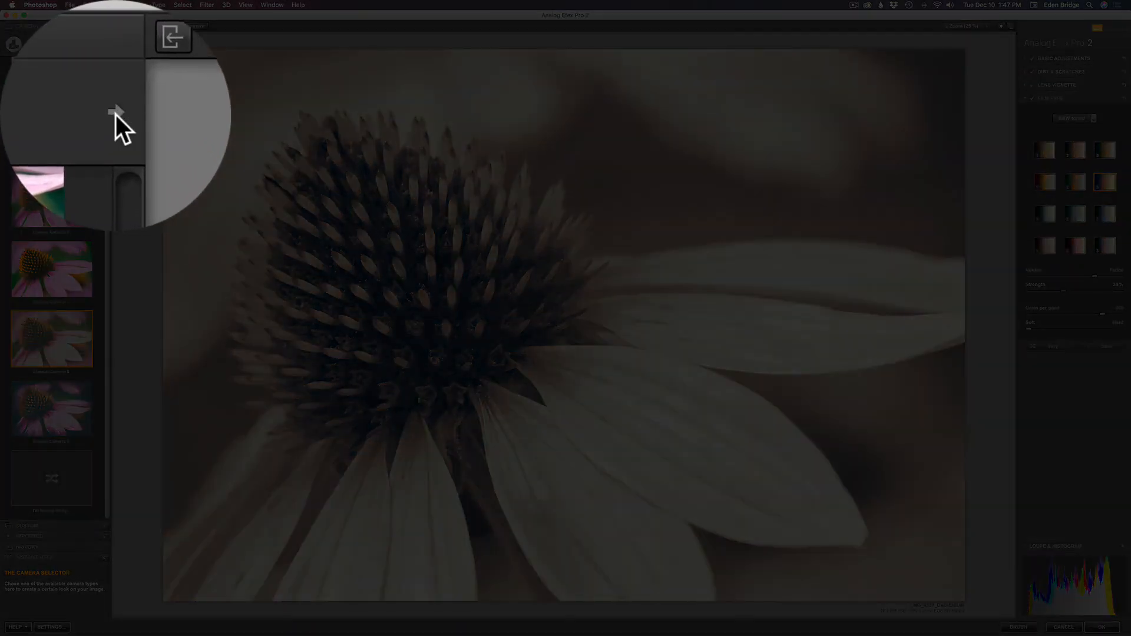
Switch to the Wet Plate tool combination, browse its presets and apply Wet Plate 5
{"action": "left_click", "coordinate": [105, 45]}
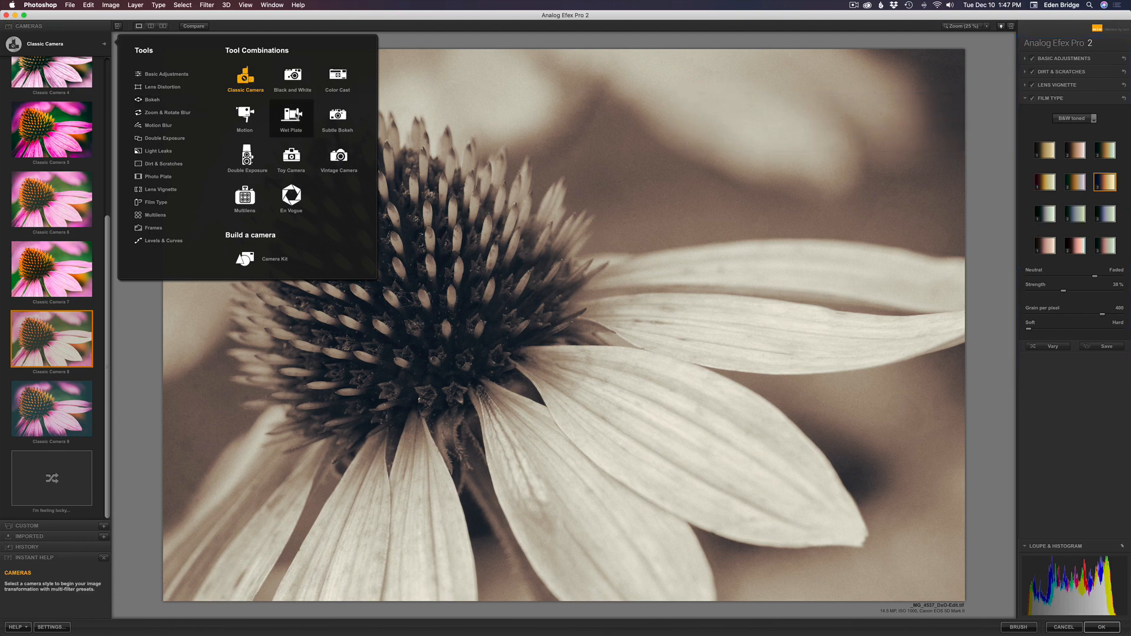
{"action": "left_click", "coordinate": [292, 116]}
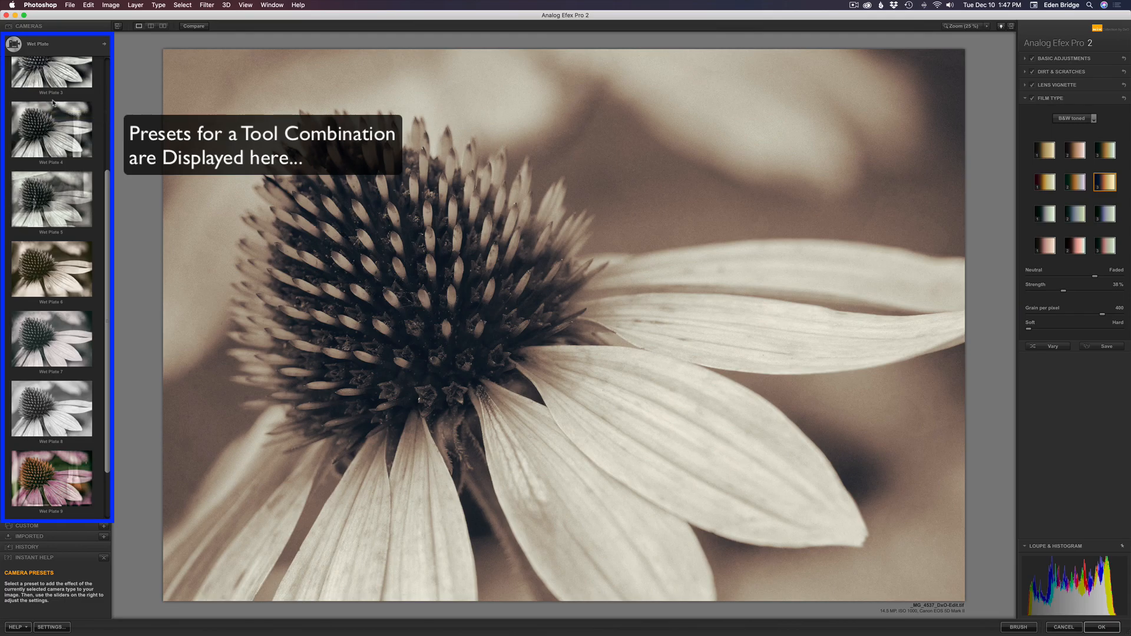
{"action": "scroll", "coordinate": [52, 103], "scroll_direction": "up", "scroll_amount": 5}
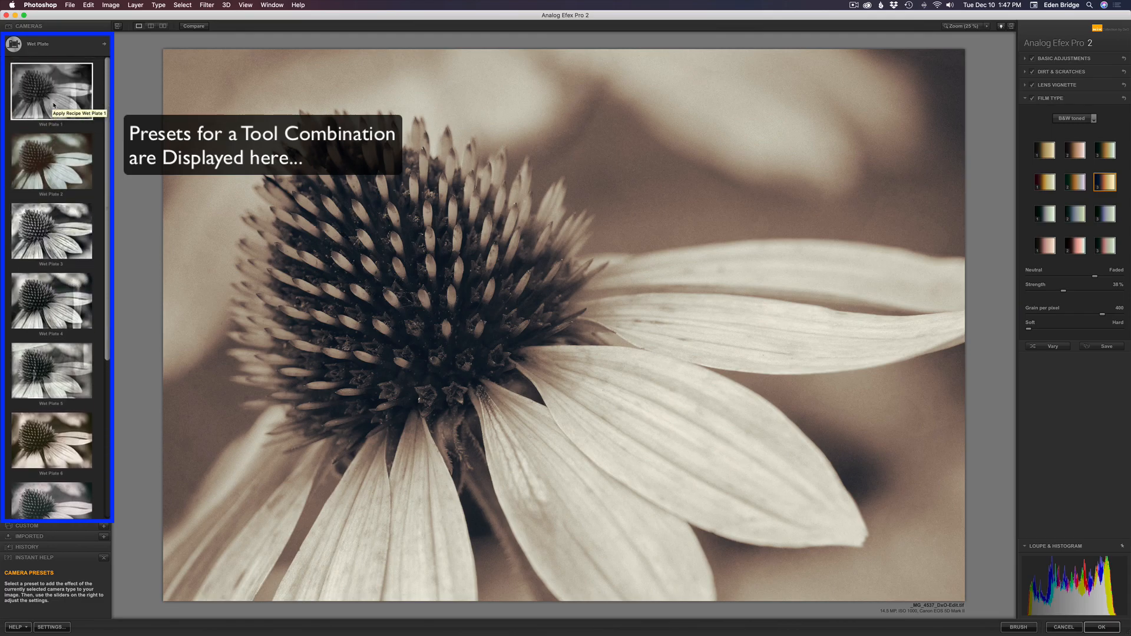
{"action": "scroll", "coordinate": [54, 105], "scroll_direction": "down", "scroll_amount": 4}
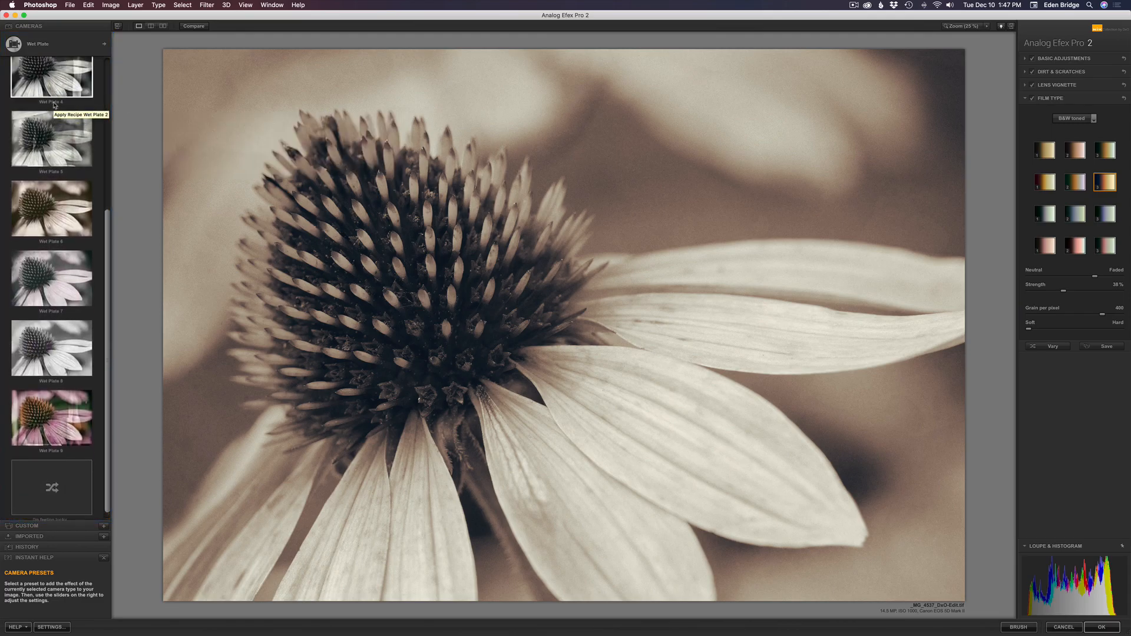
{"action": "scroll", "coordinate": [54, 108], "scroll_direction": "up", "scroll_amount": 1}
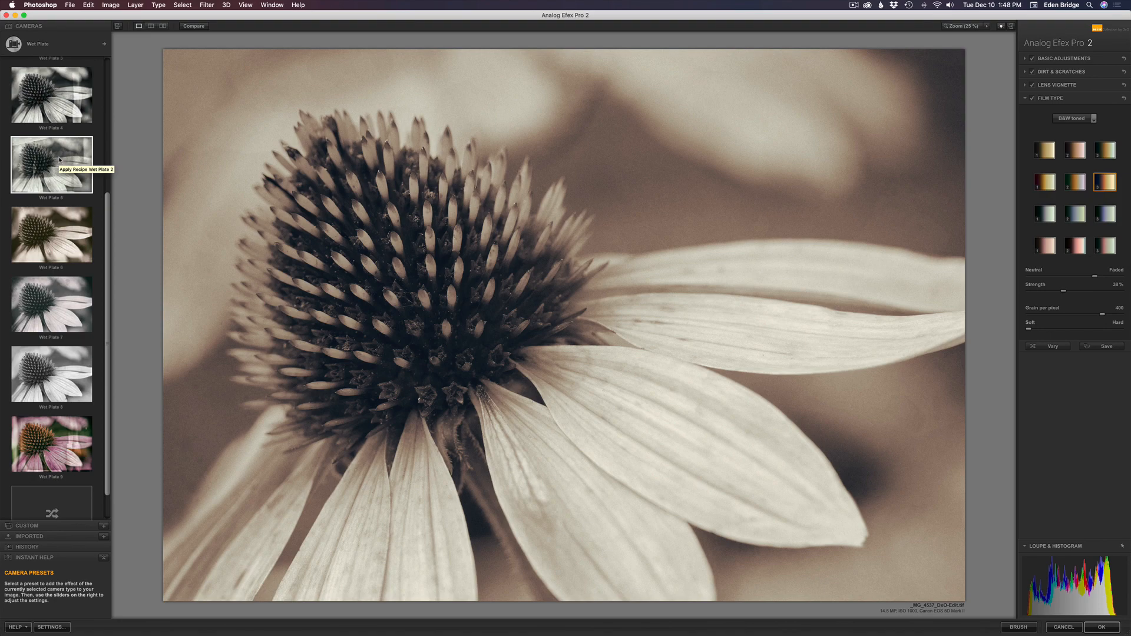
{"action": "left_click", "coordinate": [59, 159]}
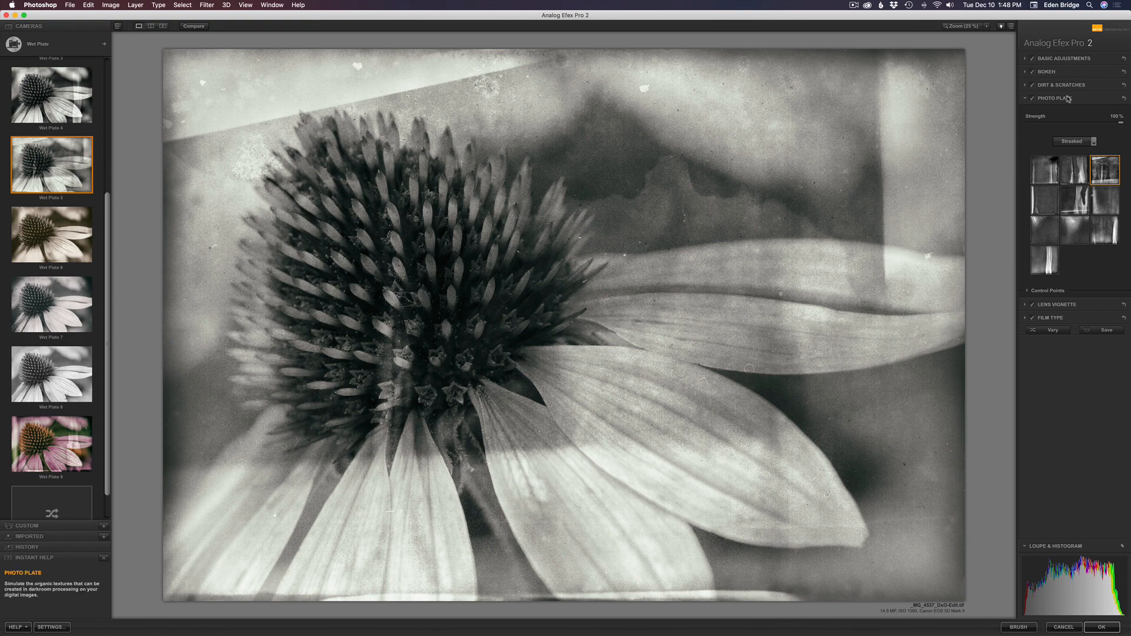
Turn off the Photo Plate effect and set the Dirt & Scratches Strength to 5%
{"action": "left_click", "coordinate": [1032, 98]}
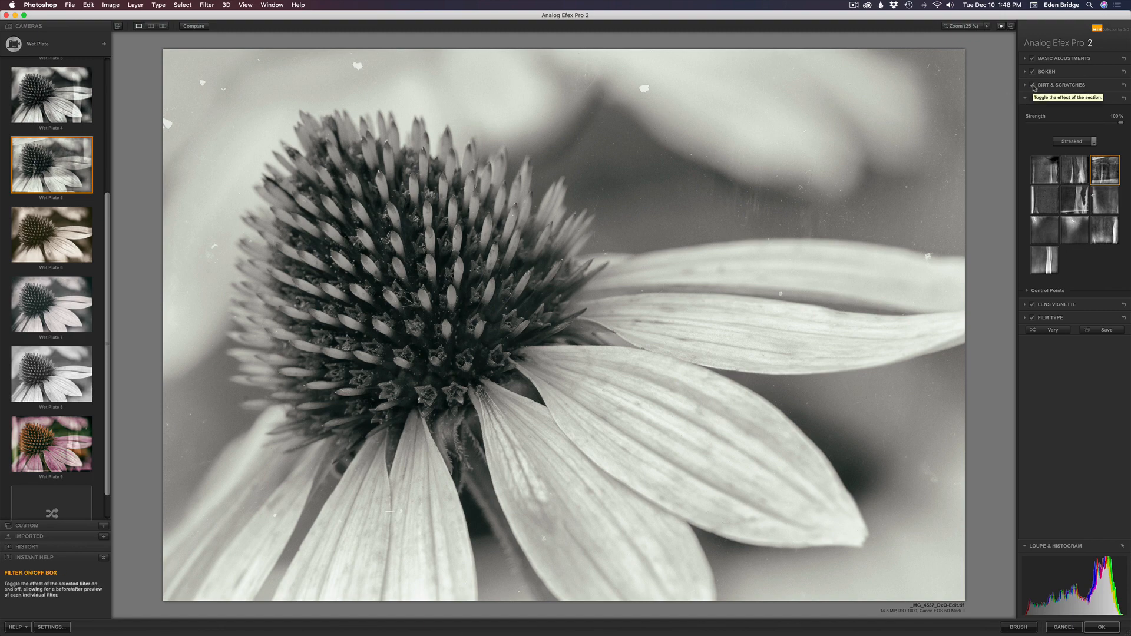
{"action": "left_click", "coordinate": [1033, 85]}
{"action": "left_click", "coordinate": [1033, 85]}
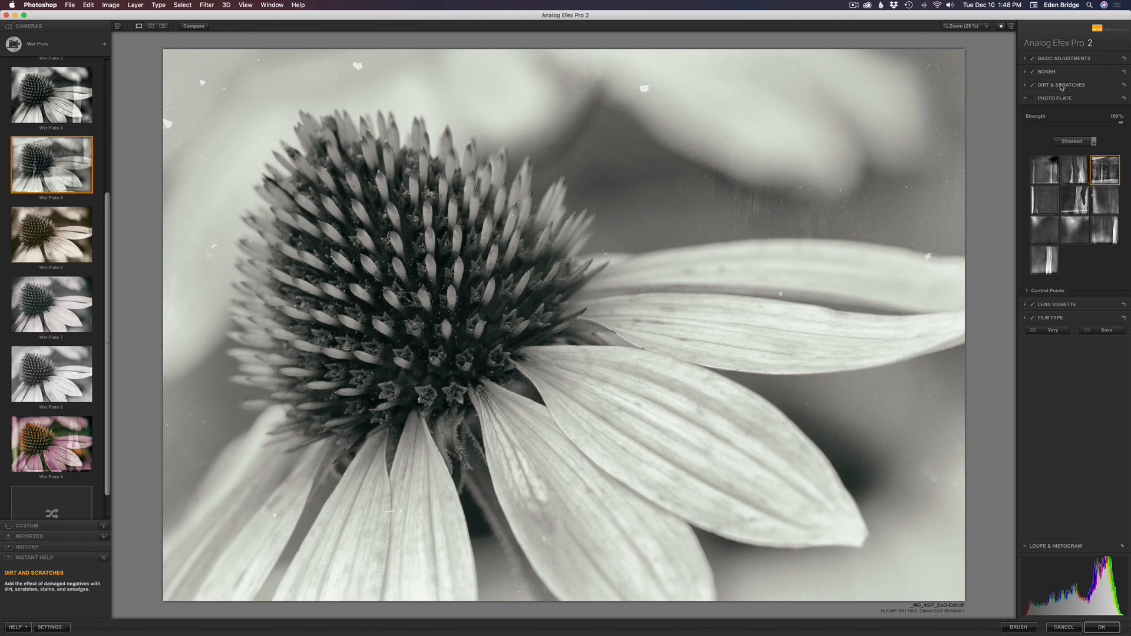
{"action": "left_click", "coordinate": [1062, 86]}
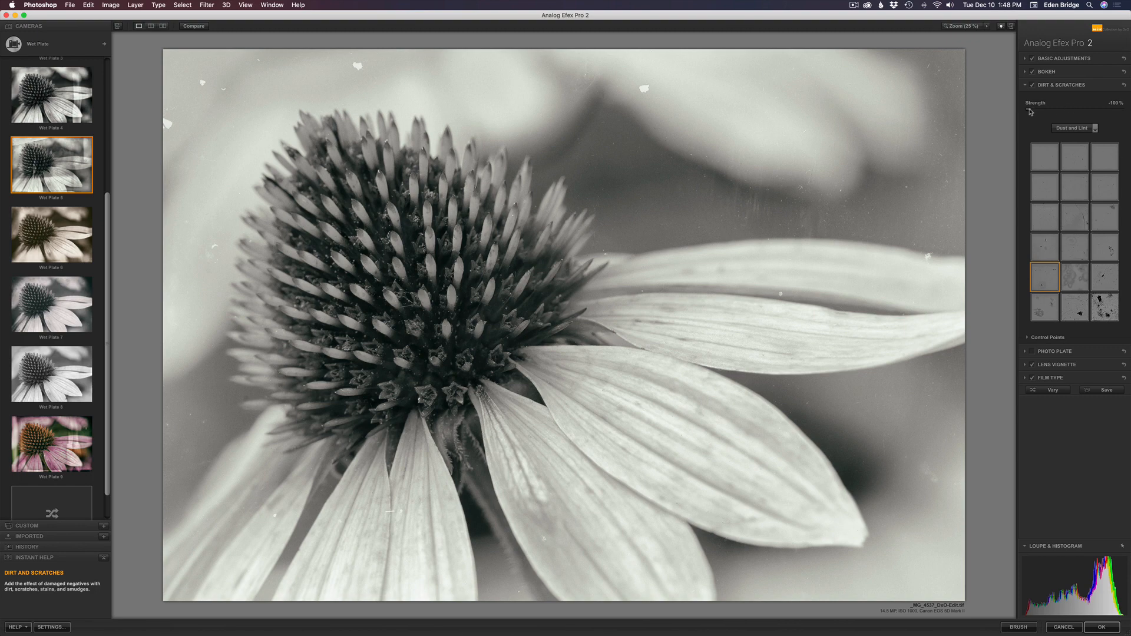
{"action": "left_click_drag", "start_coordinate": [1032, 112], "coordinate": [1077, 111]}
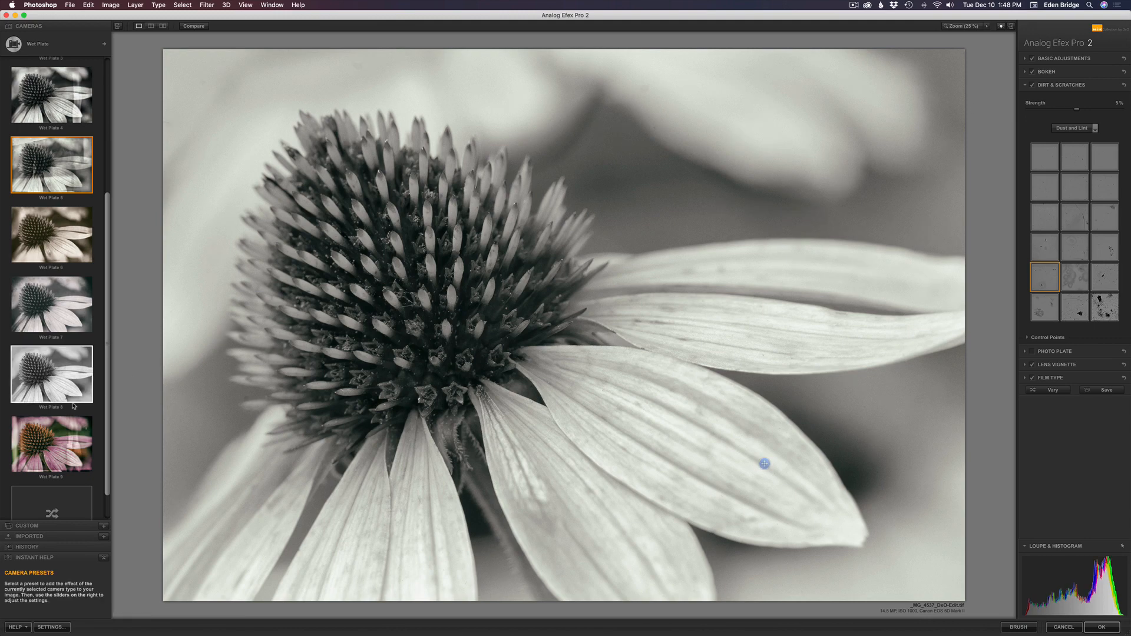
Apply the Wet Plate 9 preset and reduce its Photo Plate Strength to 16%
{"action": "left_click", "coordinate": [59, 449]}
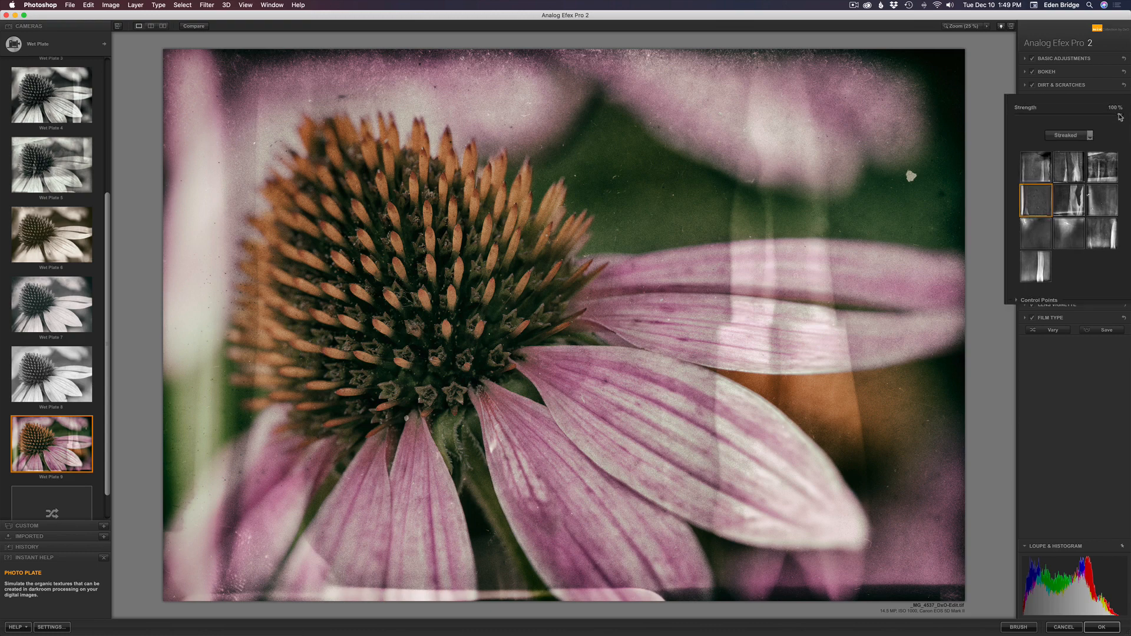
{"action": "left_click_drag", "start_coordinate": [1121, 122], "coordinate": [1102, 122]}
{"action": "left_click_drag", "start_coordinate": [1060, 49], "coordinate": [1002, 51]}
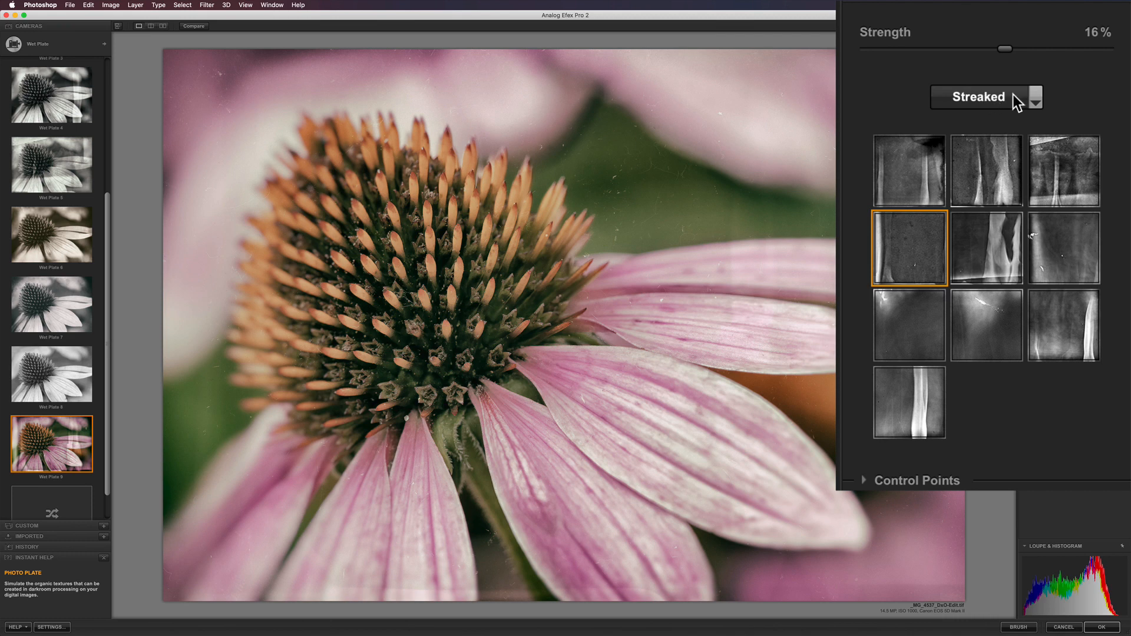
Change the Photo Plate to the Corroded texture at the start of the second row and set Strength to 24%
{"action": "left_click", "coordinate": [1035, 97]}
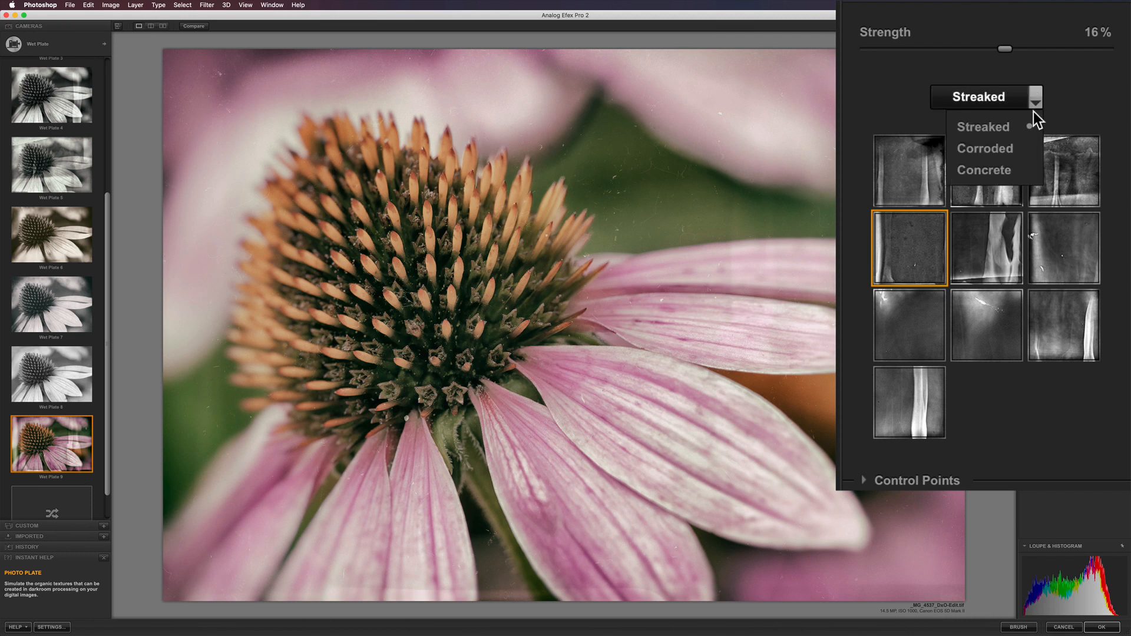
{"action": "left_click", "coordinate": [1010, 147]}
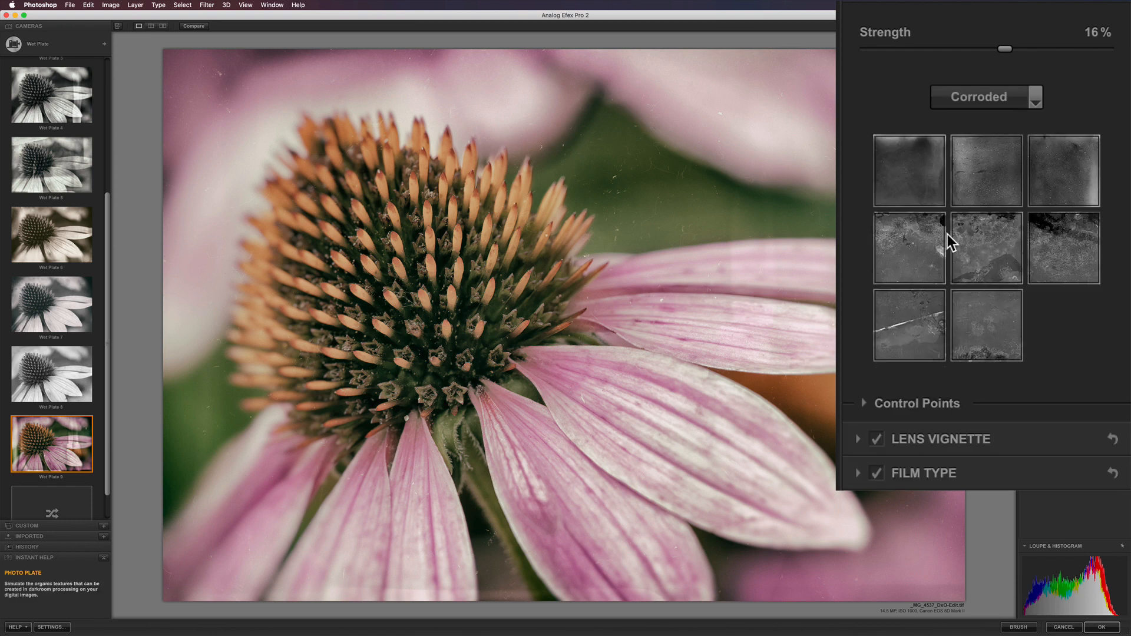
{"action": "left_click", "coordinate": [913, 239]}
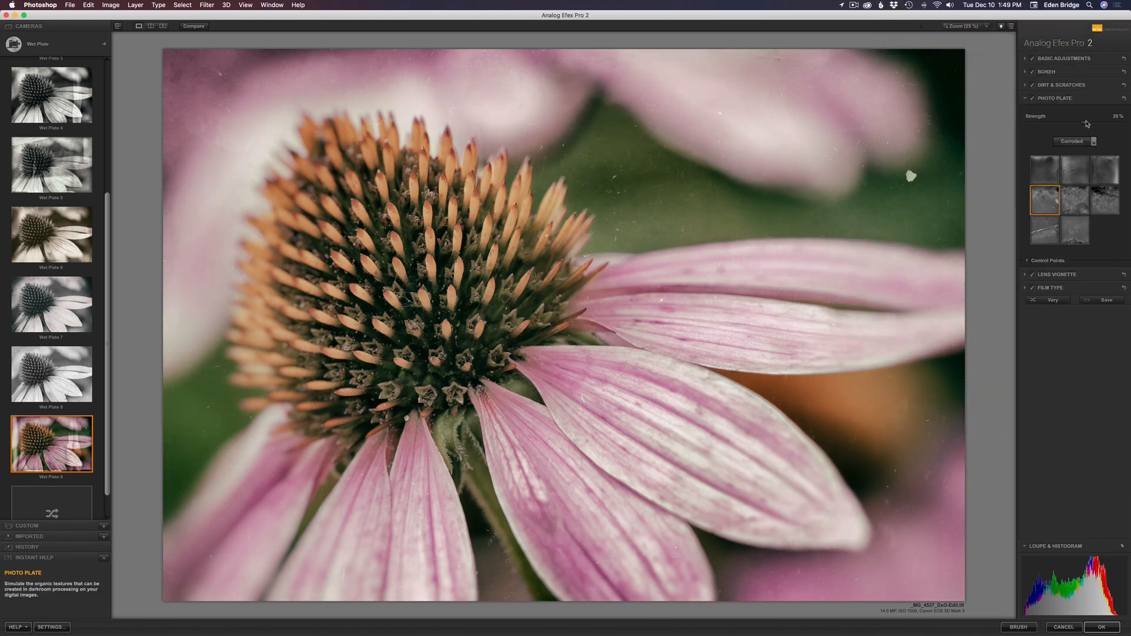
{"action": "left_click_drag", "start_coordinate": [1087, 124], "coordinate": [1088, 124]}
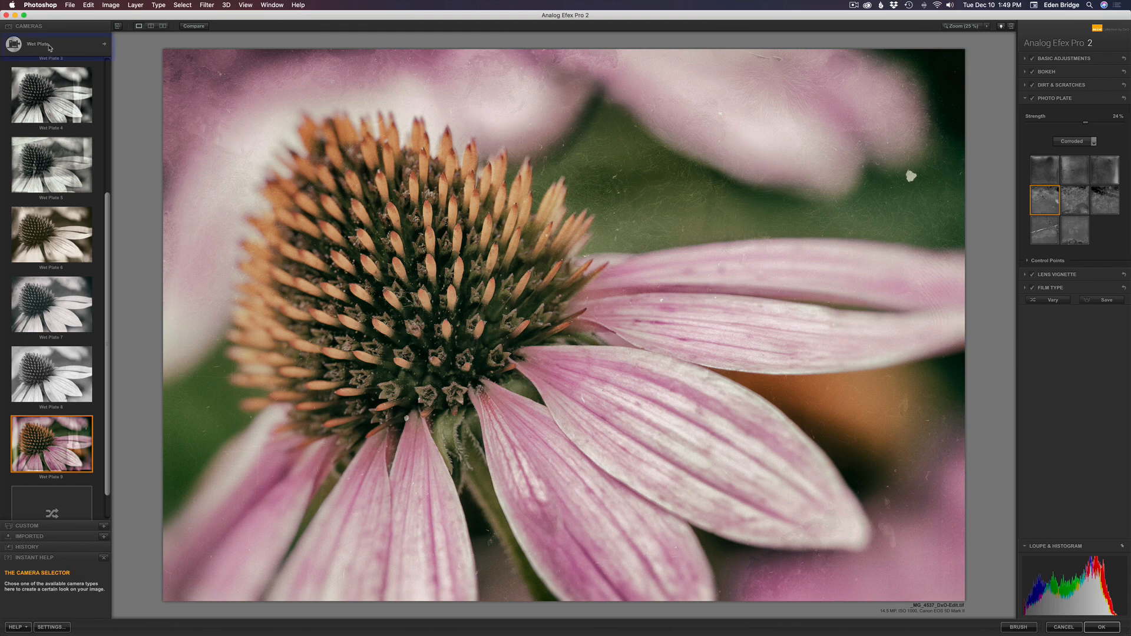
Switch from Wet Plate to the Camera Kit and add the Frames effect to the photo
{"action": "left_click", "coordinate": [105, 46]}
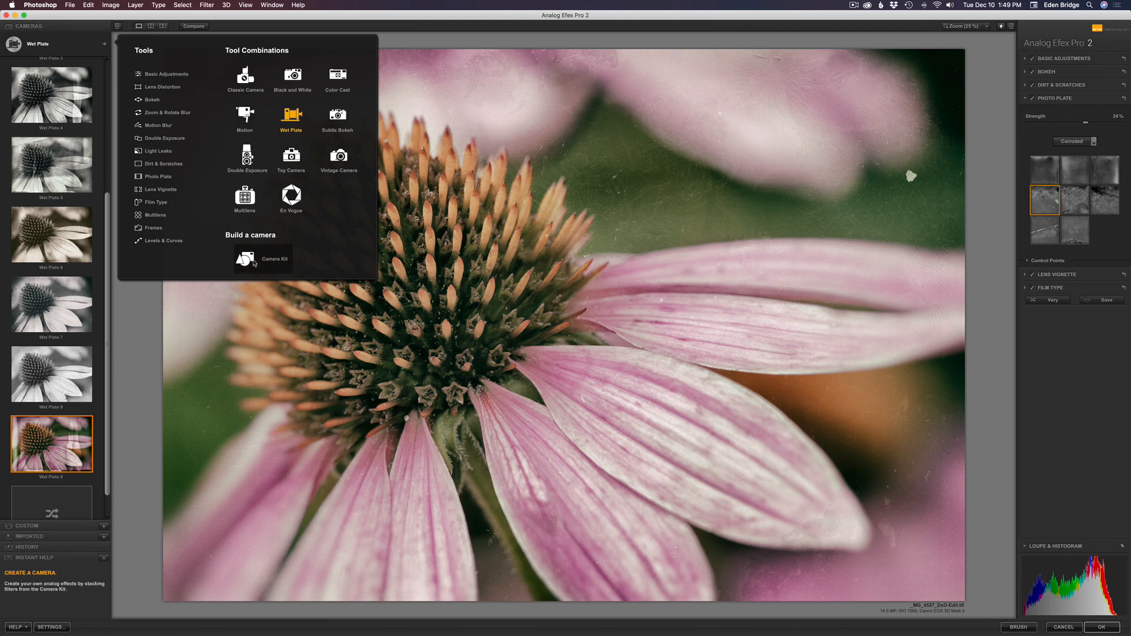
{"action": "left_click", "coordinate": [246, 259]}
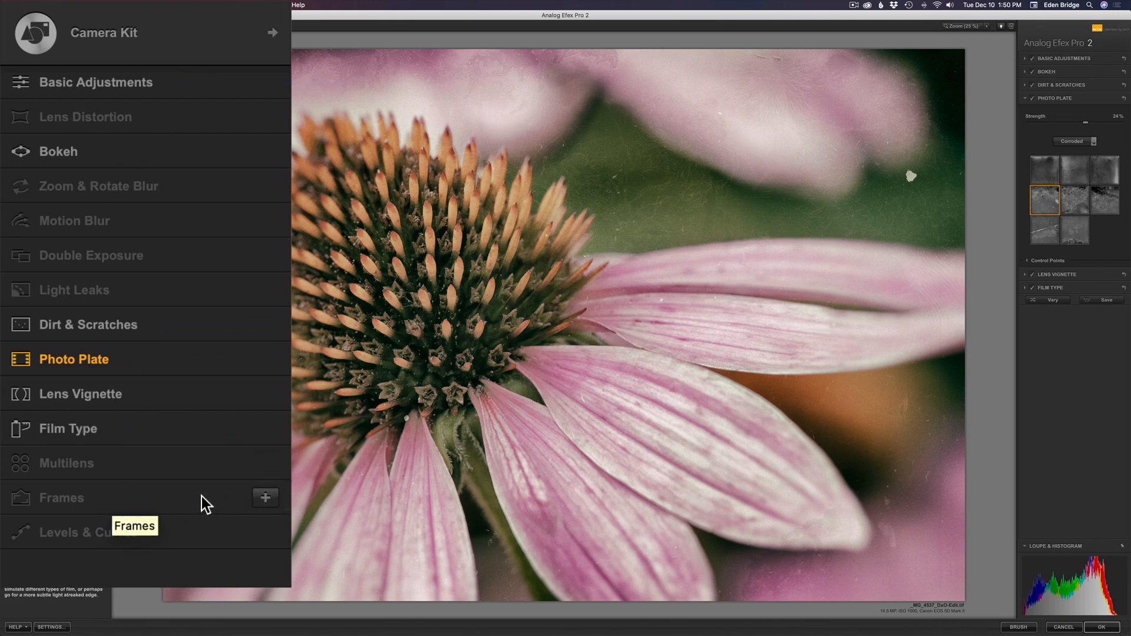
{"action": "left_click", "coordinate": [267, 499]}
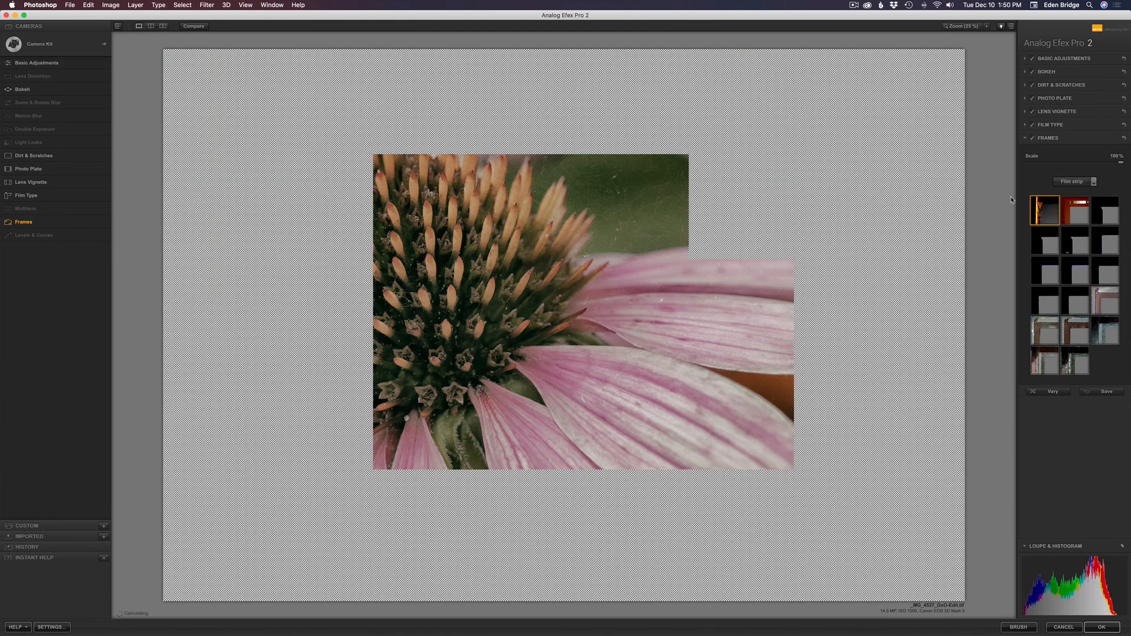
Apply the Film strip frame at the end of the fifth row and set the frame Scale to 23%
{"action": "mouse_move", "coordinate": [1045, 148]}
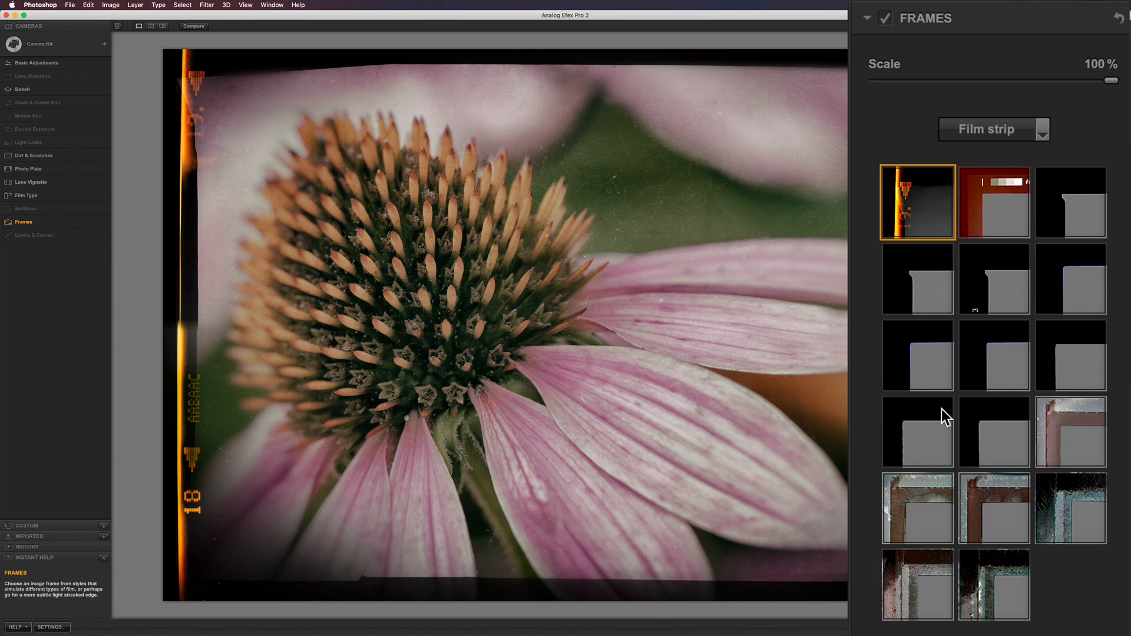
{"action": "left_click", "coordinate": [1076, 503]}
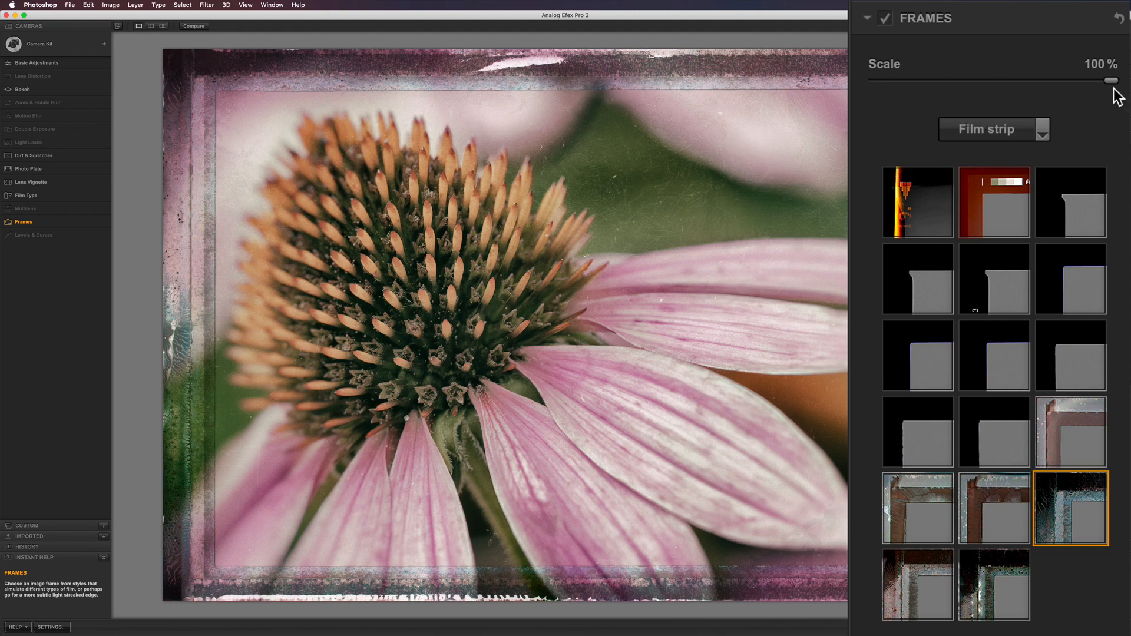
{"action": "left_click_drag", "start_coordinate": [1111, 81], "coordinate": [1020, 80]}
{"action": "left_click_drag", "start_coordinate": [1002, 81], "coordinate": [926, 82]}
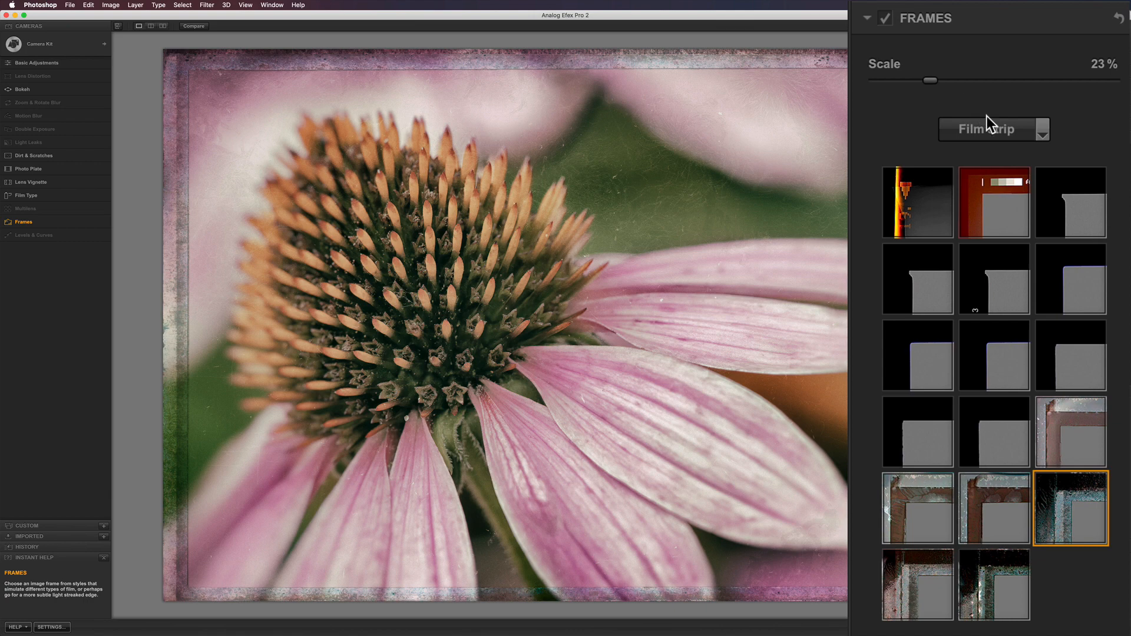
Change the frame category to Lightbox, apply its first frame and set the Scale to 100%
{"action": "left_click", "coordinate": [1043, 127]}
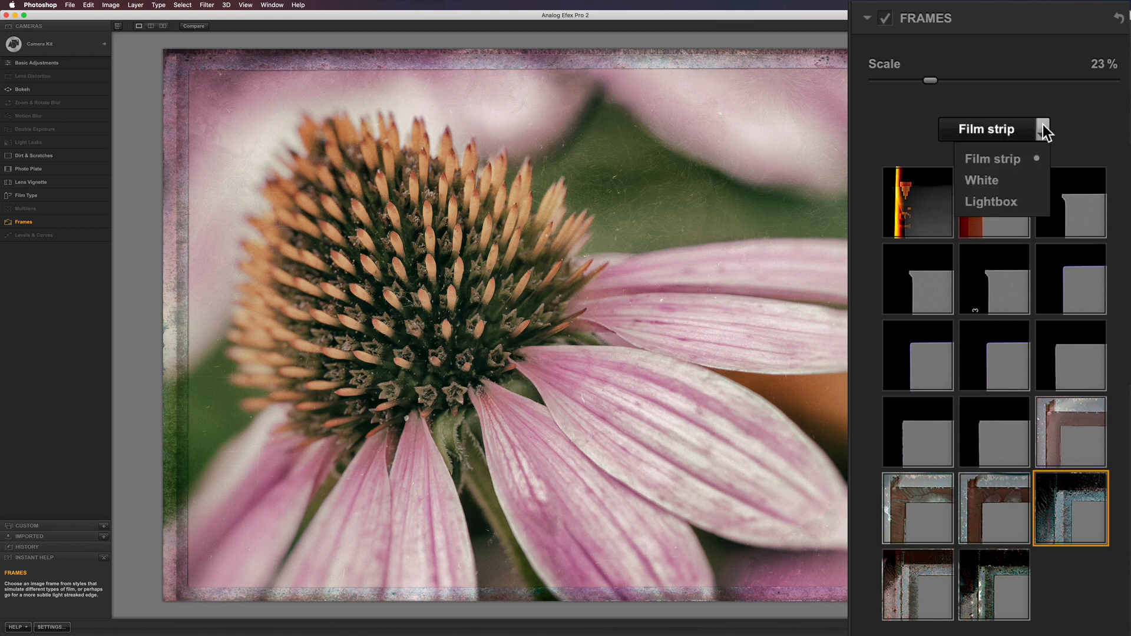
{"action": "left_click", "coordinate": [1012, 206]}
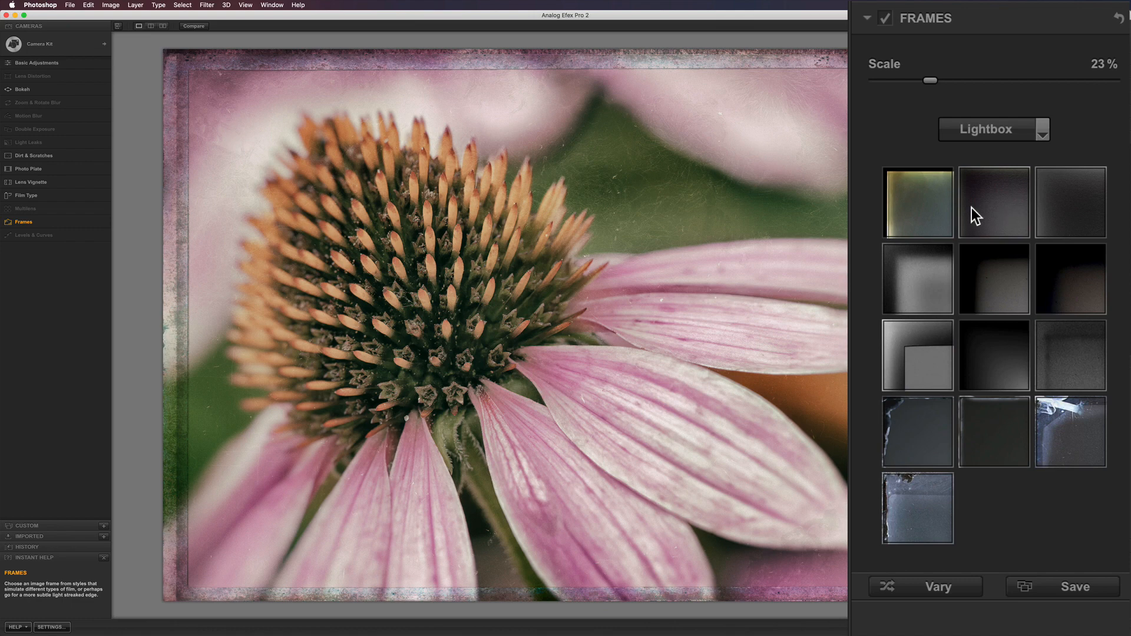
{"action": "left_click", "coordinate": [932, 202]}
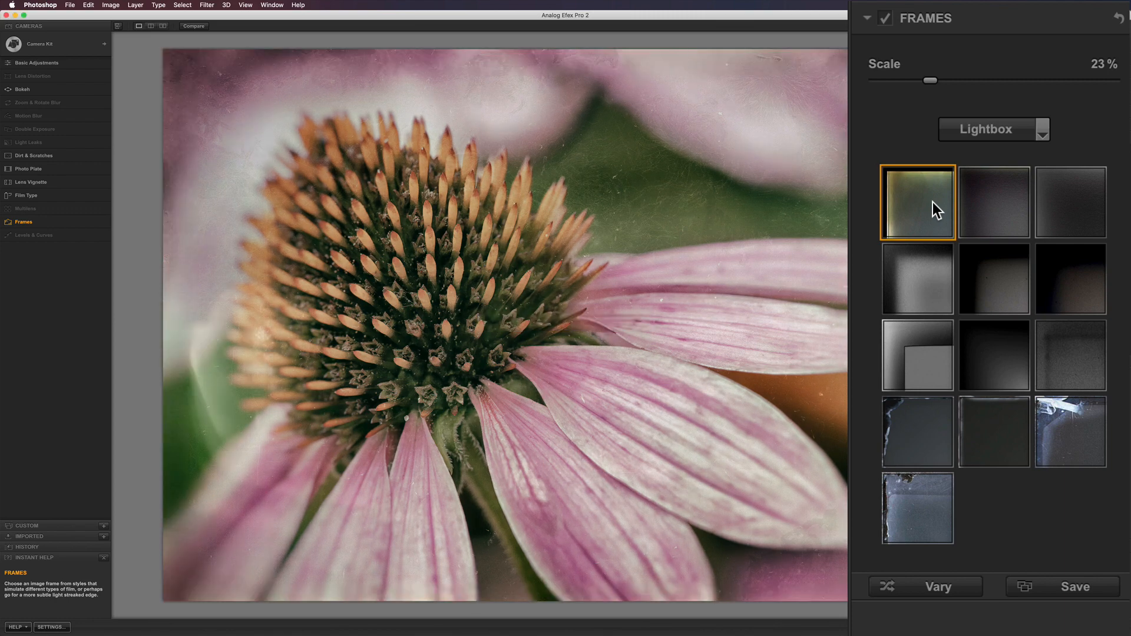
{"action": "left_click_drag", "start_coordinate": [929, 78], "coordinate": [1126, 88]}
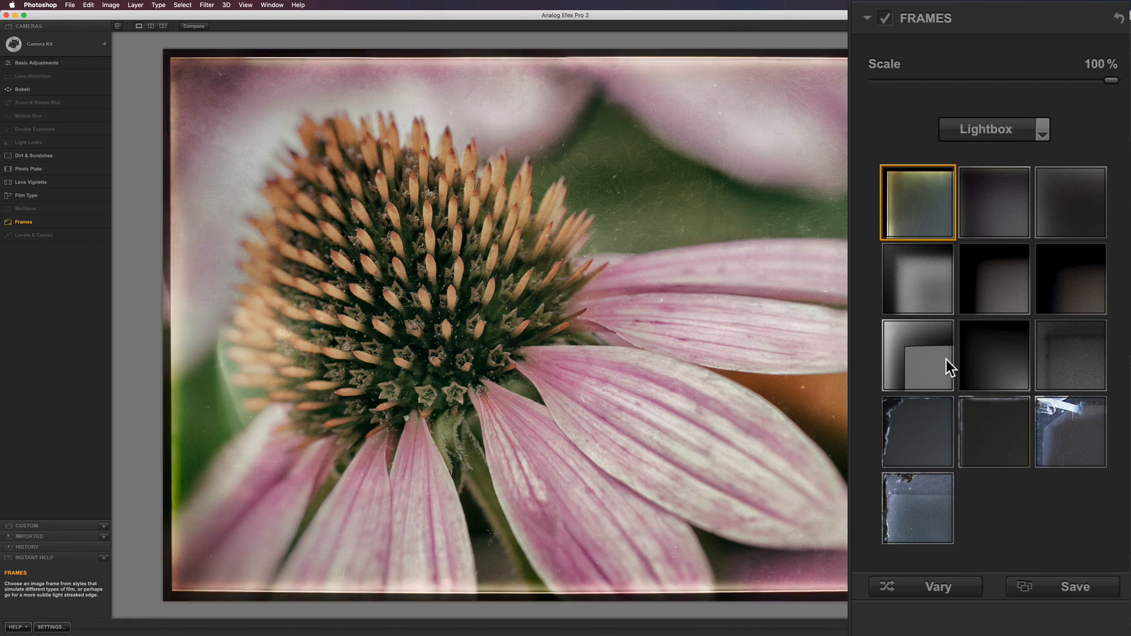
Apply the Lightbox frame at the start of the third row at 62% Scale and toggle Frames off and on to compare
{"action": "left_click", "coordinate": [928, 348]}
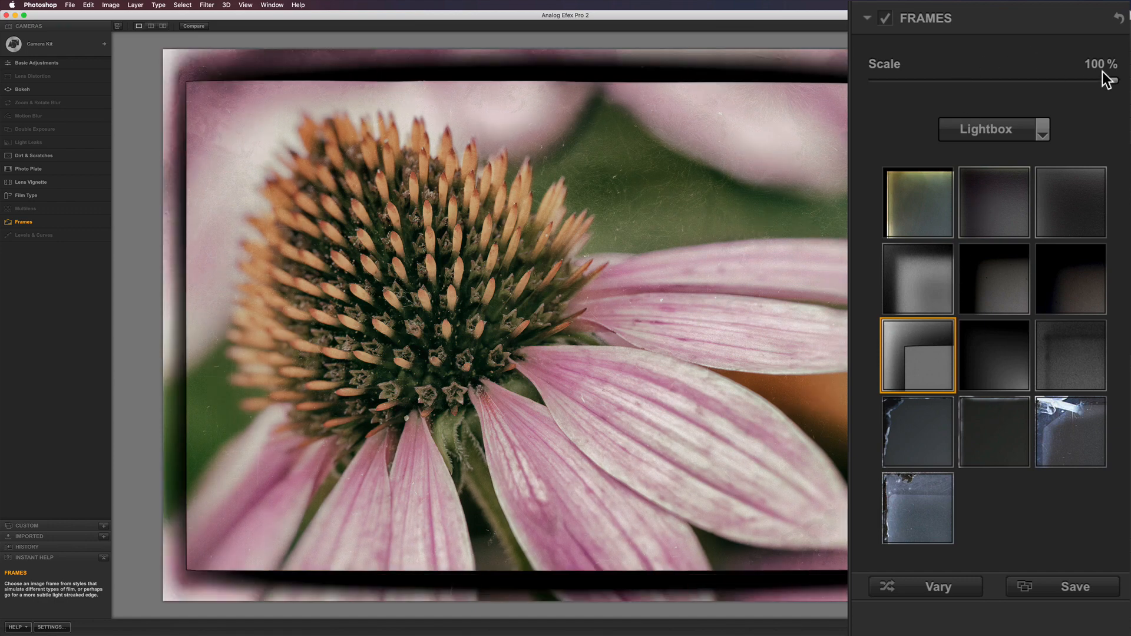
{"action": "left_click_drag", "start_coordinate": [1110, 80], "coordinate": [1022, 80]}
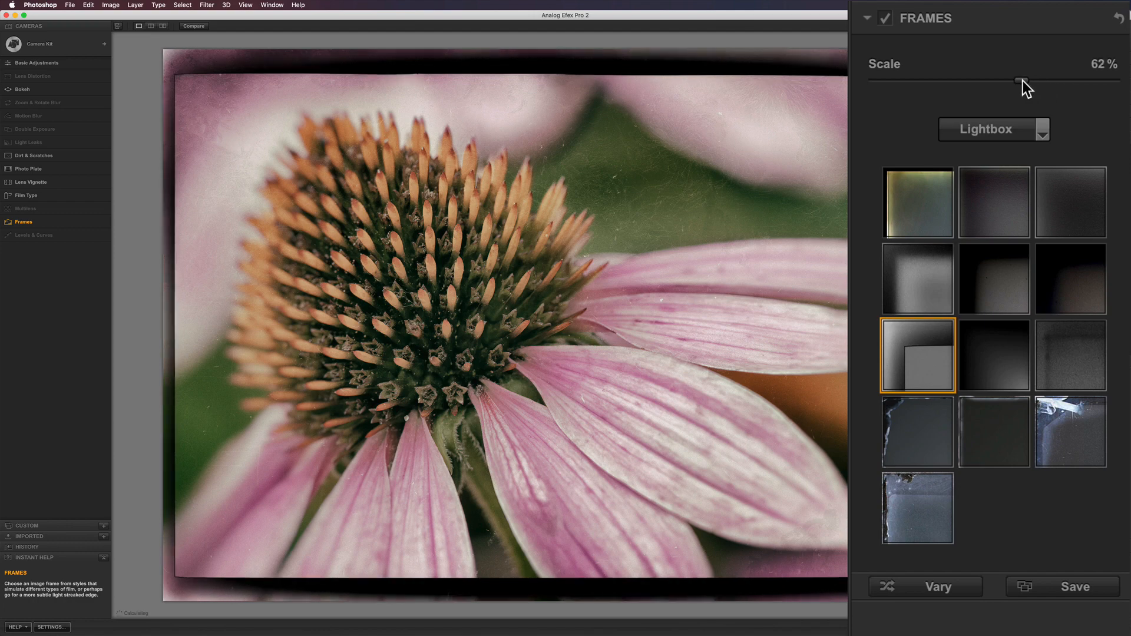
{"action": "left_click", "coordinate": [886, 21]}
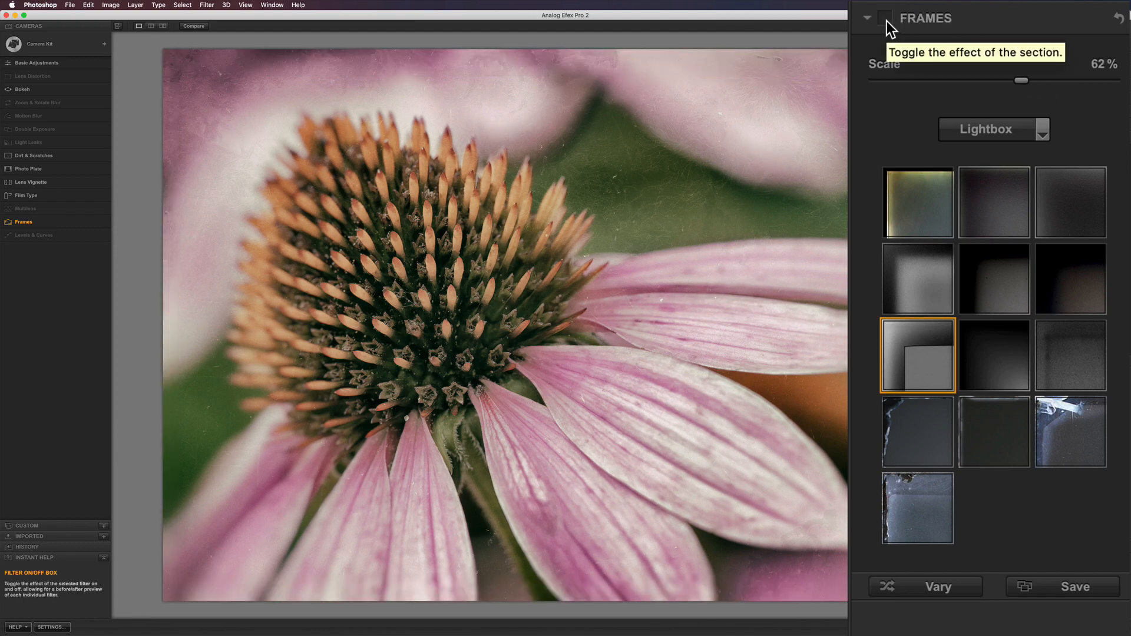
{"action": "left_click", "coordinate": [886, 21]}
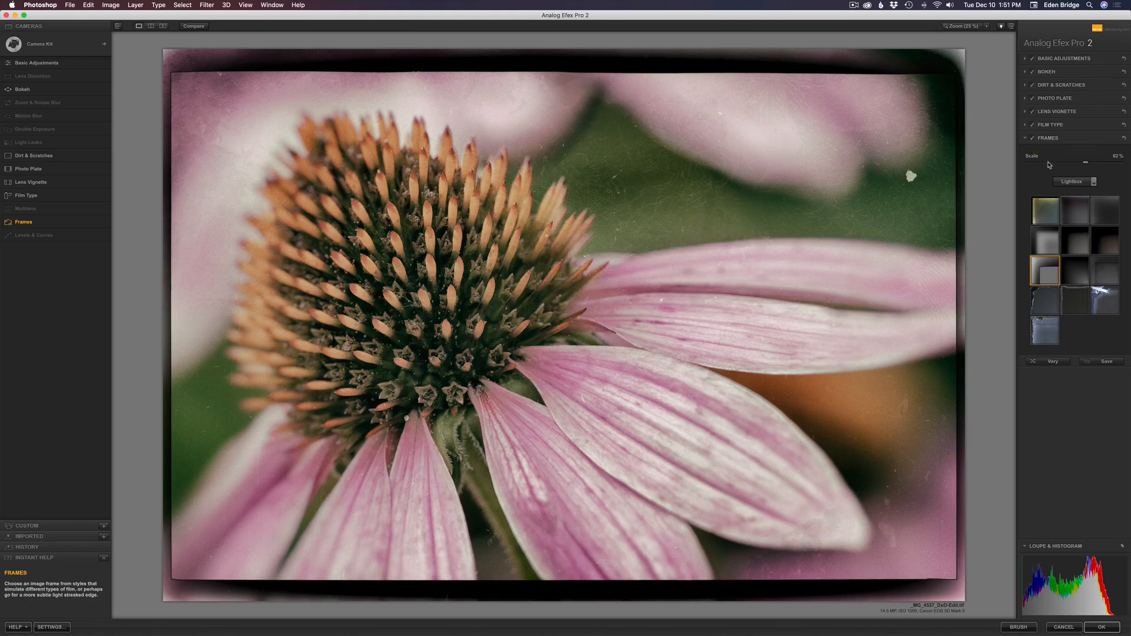
Save the look as a custom preset named Old Photograph, and test it by applying Basic Adjustment Only and reapplying Old Photograph
{"action": "left_click", "coordinate": [1108, 362]}
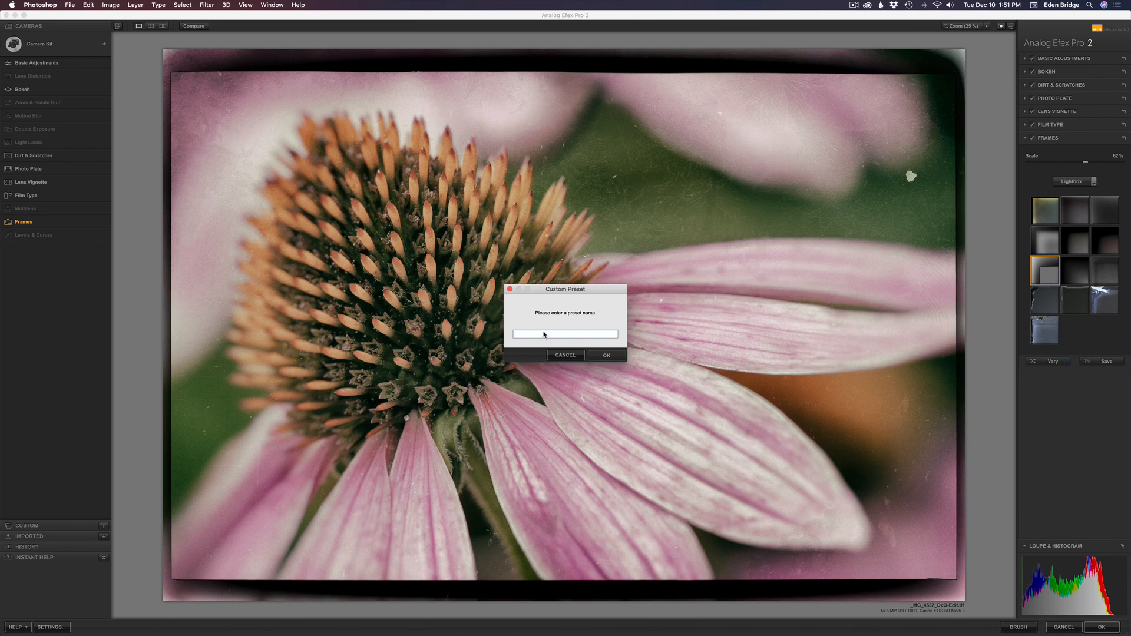
{"action": "type", "text": "Old Photograph"}
{"action": "left_click", "coordinate": [612, 356]}
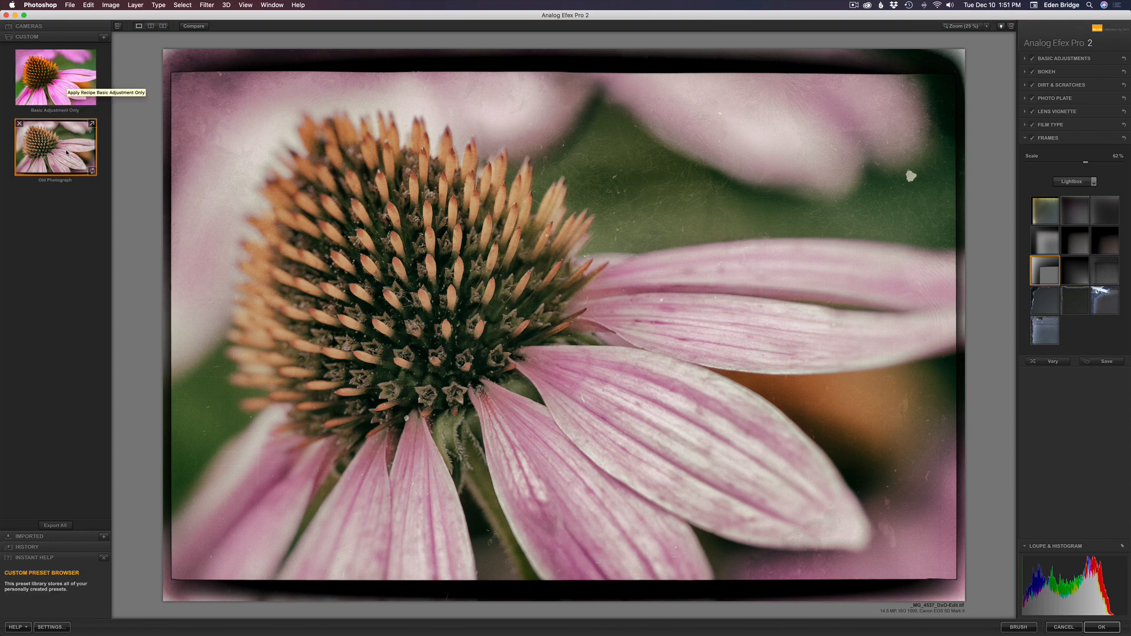
{"action": "left_click", "coordinate": [57, 90]}
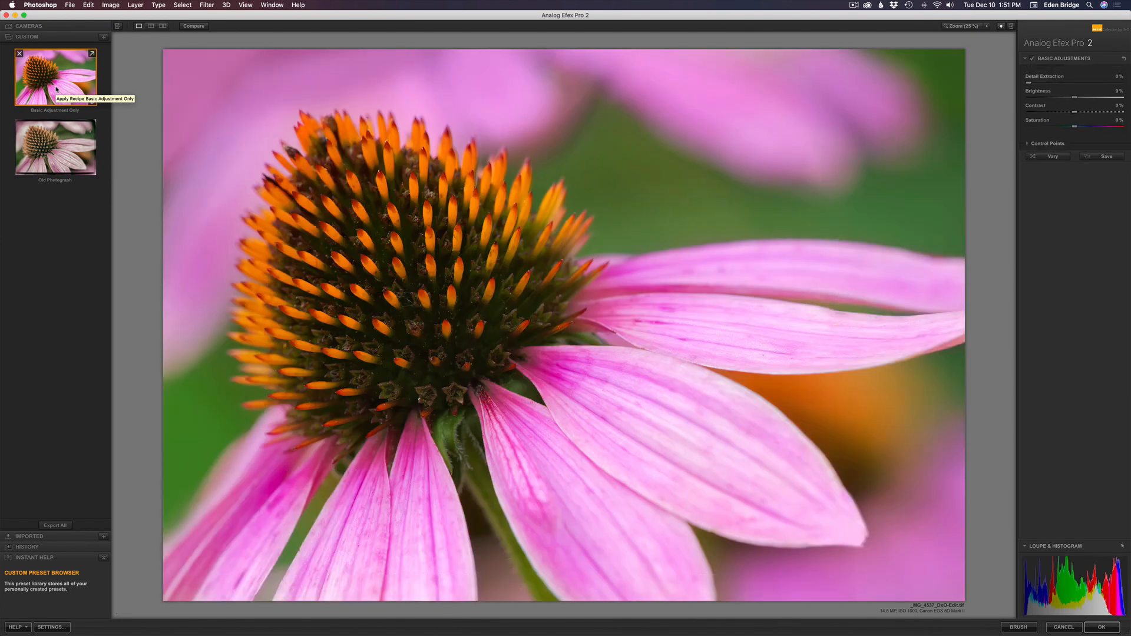
{"action": "left_click", "coordinate": [55, 152]}
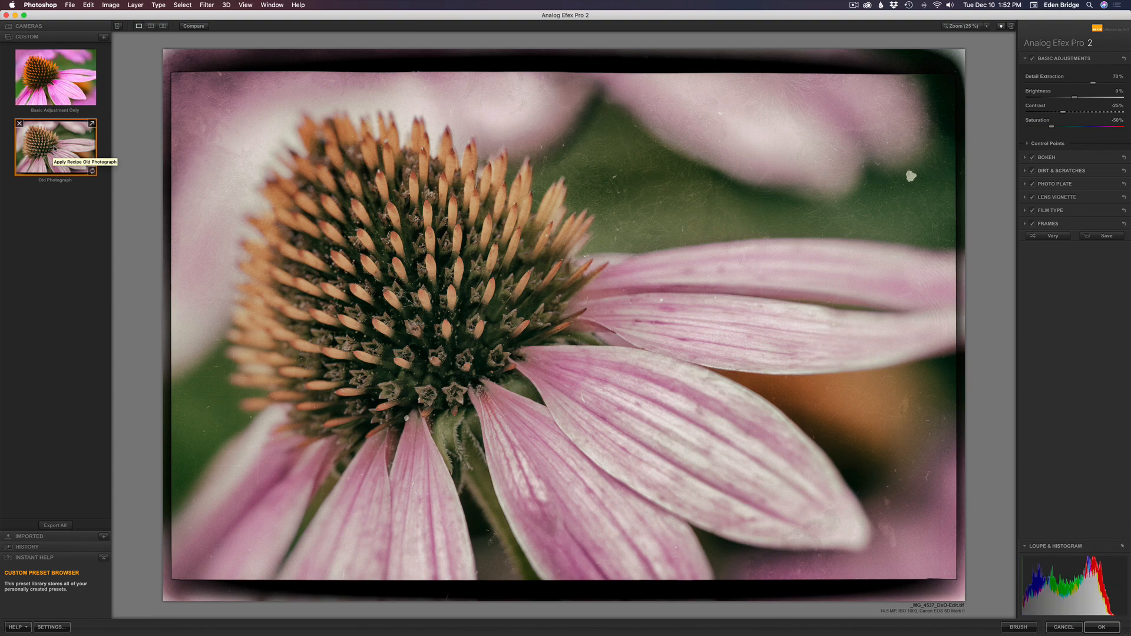
Switch to the Vintage Camera tool combination, browse its presets and apply Vintage Camera 8
{"action": "left_click", "coordinate": [43, 26]}
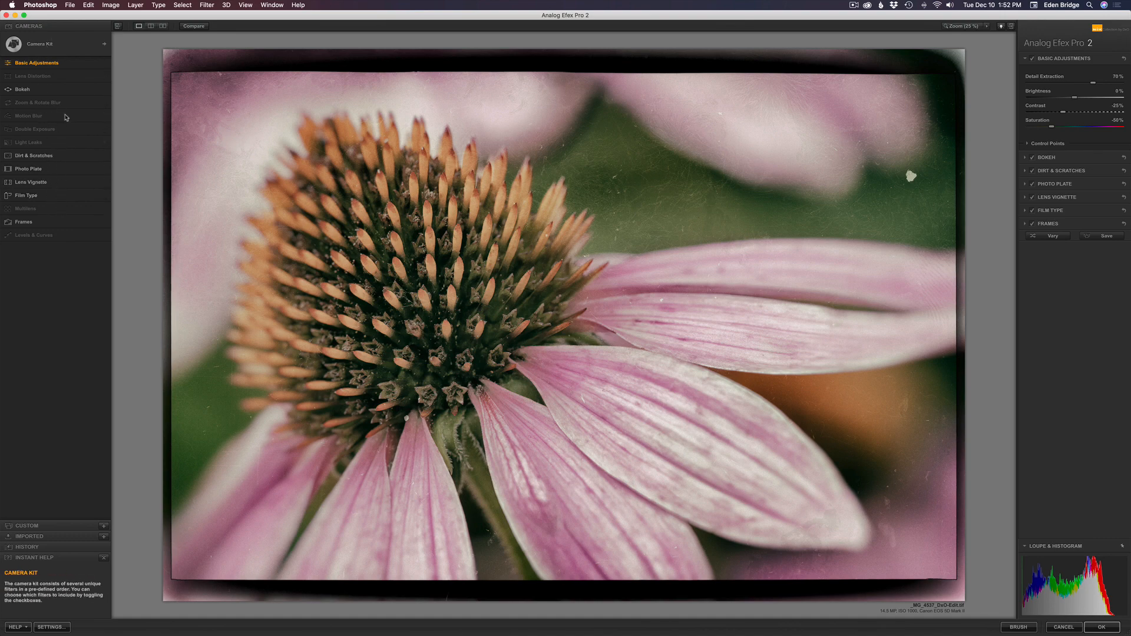
{"action": "left_click", "coordinate": [104, 46]}
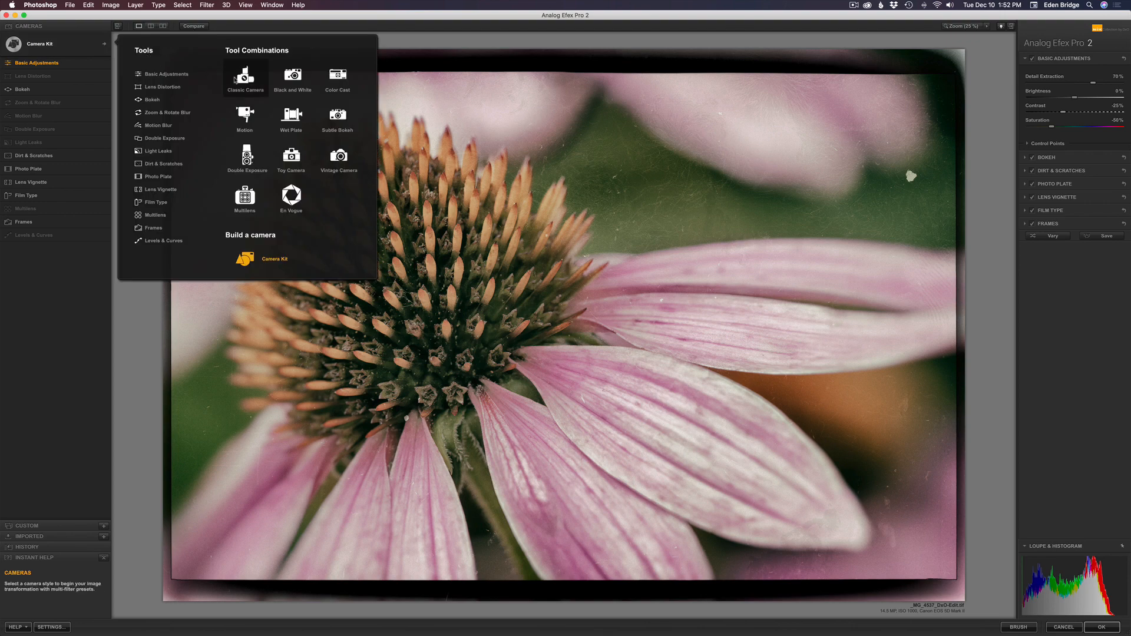
{"action": "left_click", "coordinate": [342, 160]}
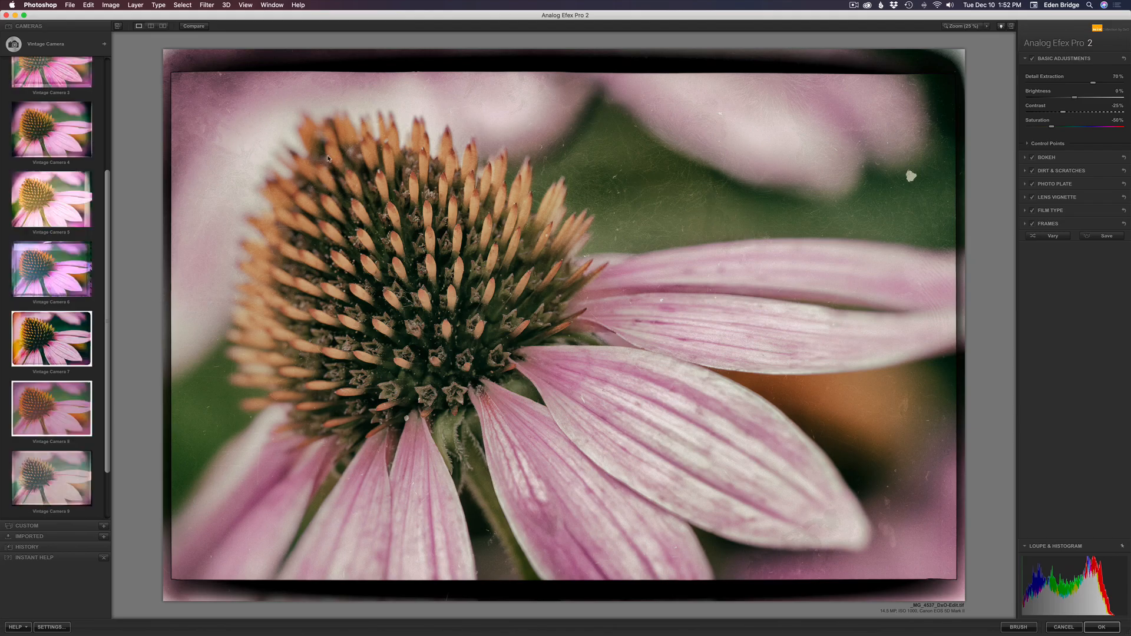
{"action": "scroll", "coordinate": [62, 81], "scroll_direction": "down", "scroll_amount": 4}
{"action": "scroll", "coordinate": [62, 83], "scroll_direction": "up", "scroll_amount": 3}
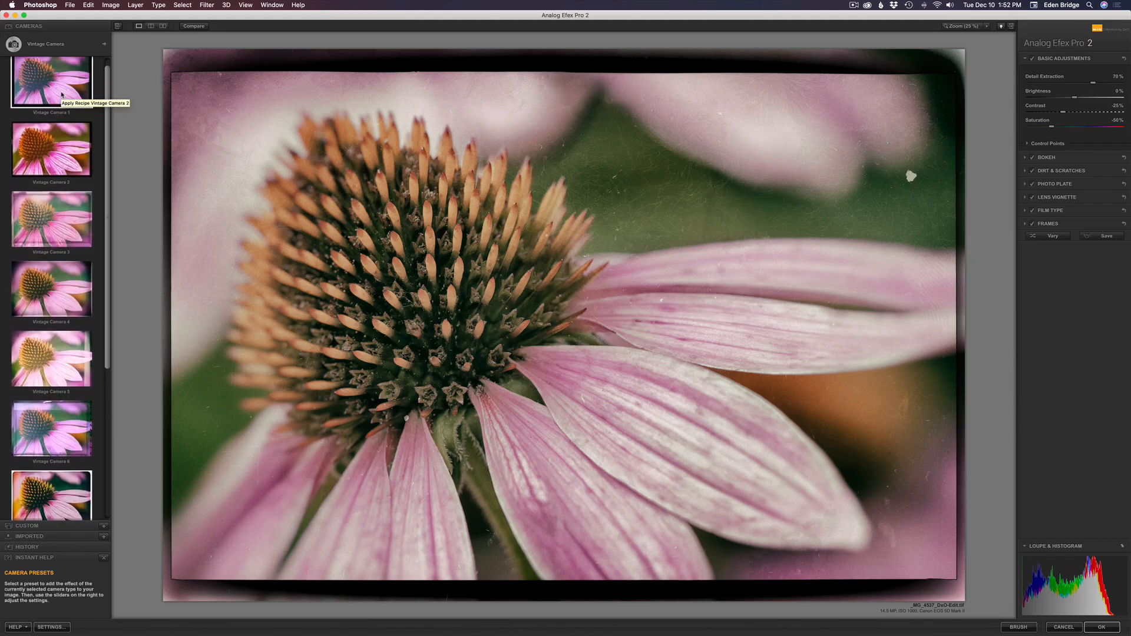
{"action": "scroll", "coordinate": [62, 96], "scroll_direction": "down", "scroll_amount": 3}
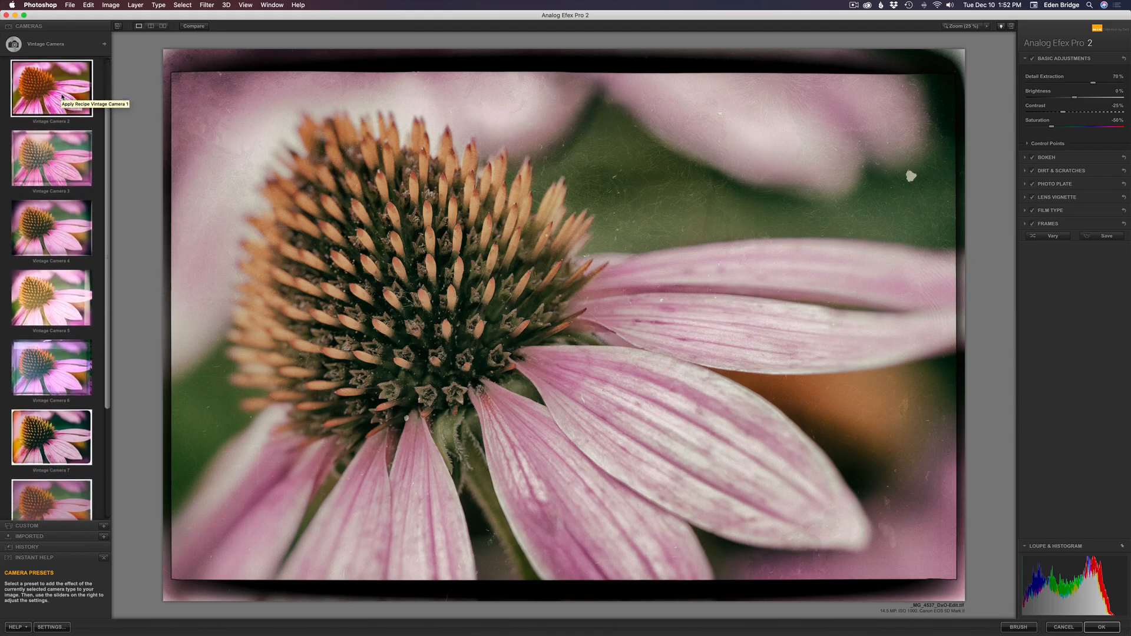
{"action": "scroll", "coordinate": [62, 96], "scroll_direction": "down", "scroll_amount": 3}
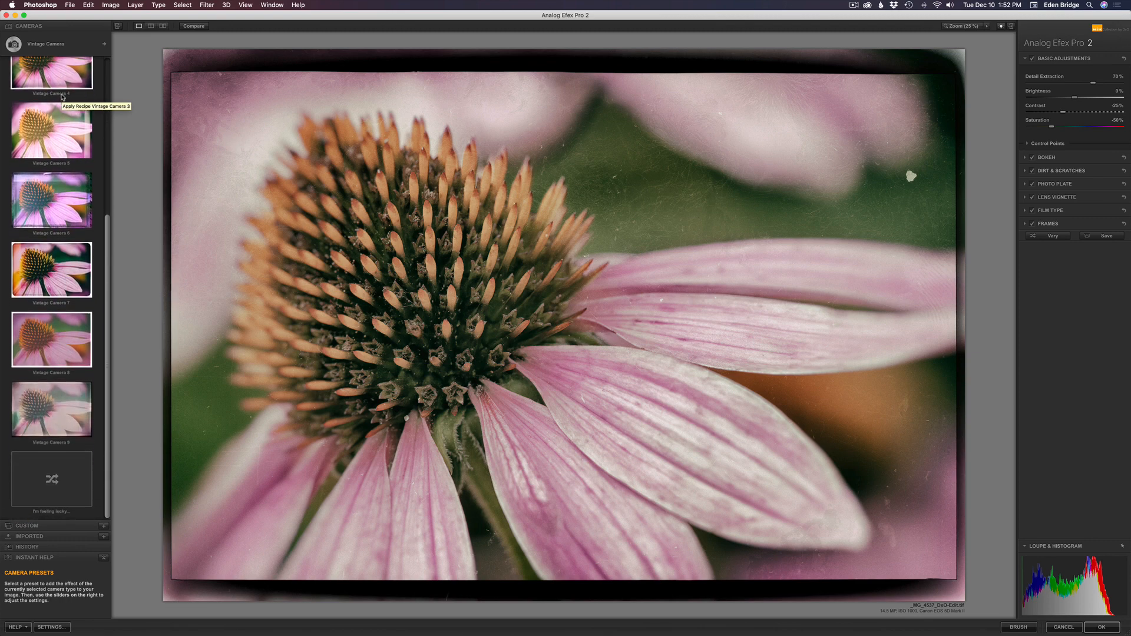
{"action": "left_click", "coordinate": [59, 338]}
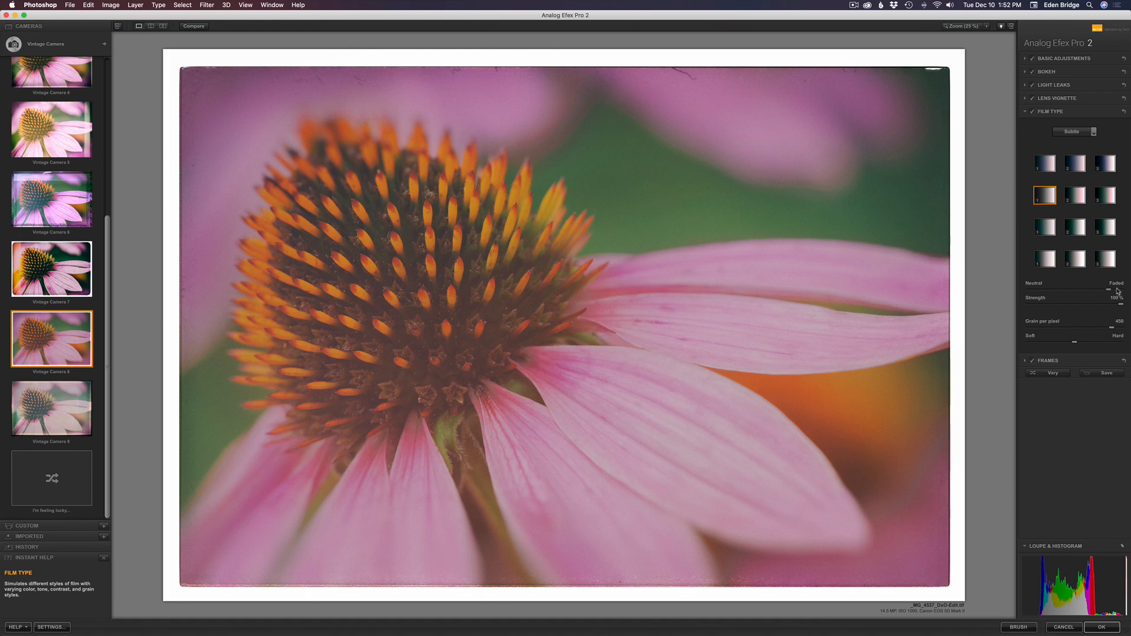
Set the Film Type about midway between Neutral and Faded, and raise the Basic Adjustments Brightness to 4%
{"action": "left_click_drag", "start_coordinate": [1109, 290], "coordinate": [1072, 291]}
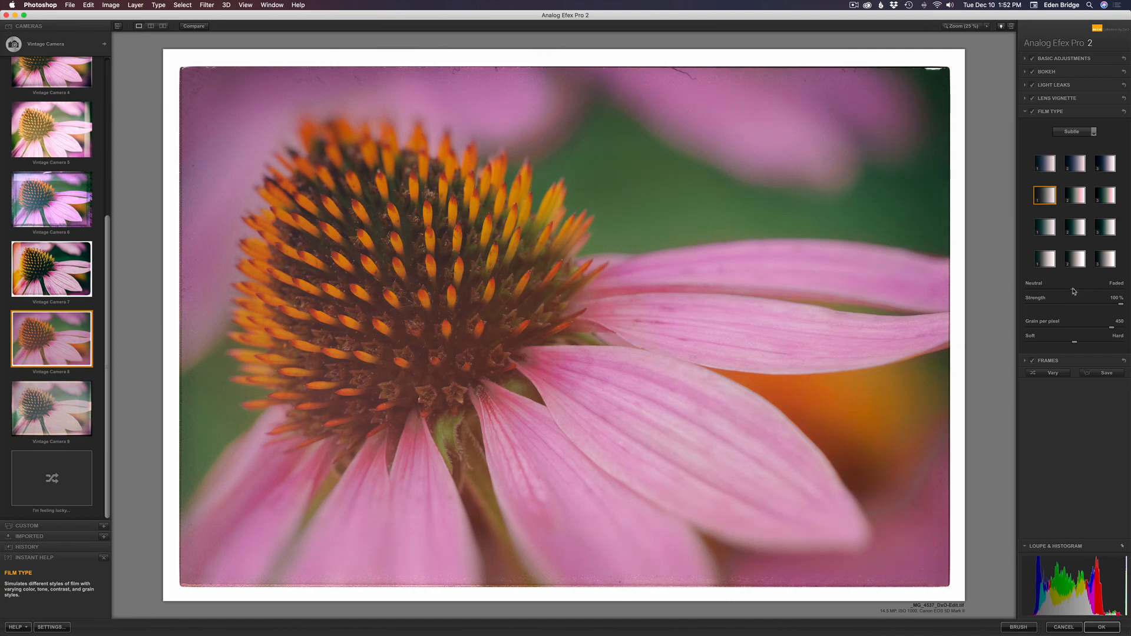
{"action": "left_click", "coordinate": [1071, 60]}
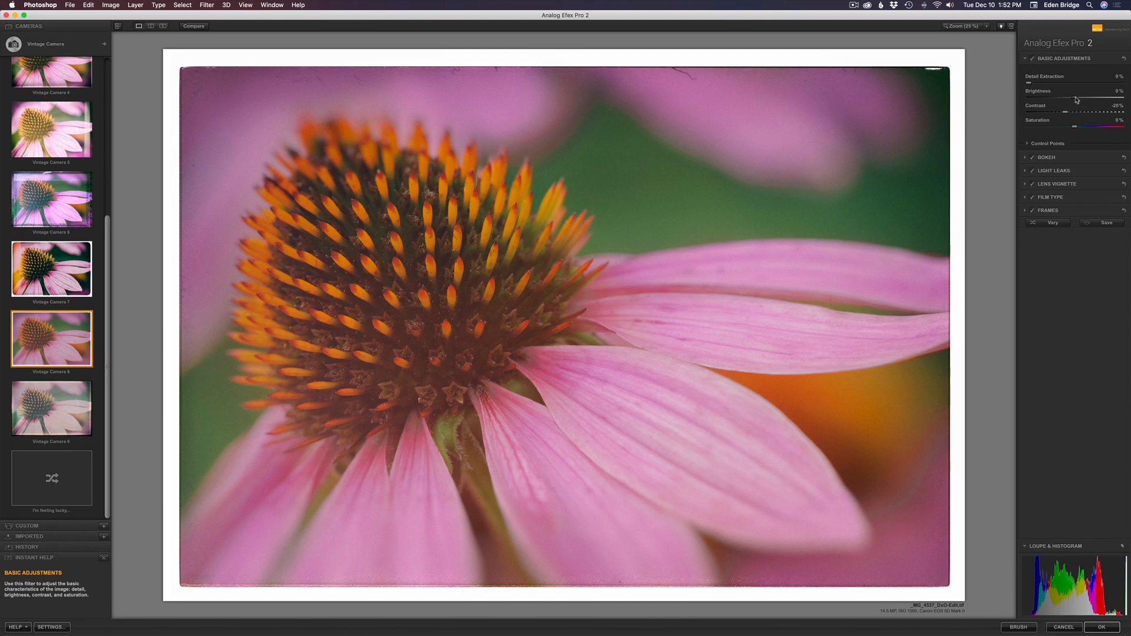
{"action": "left_click_drag", "start_coordinate": [1076, 100], "coordinate": [1086, 100]}
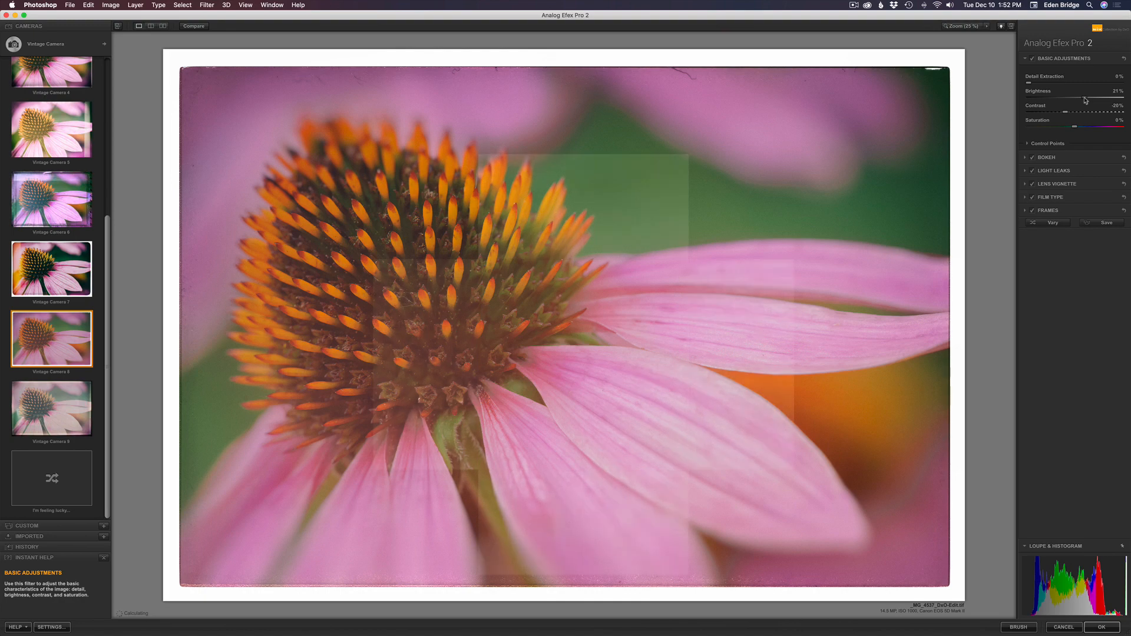
{"action": "left_click_drag", "start_coordinate": [1086, 100], "coordinate": [1077, 100]}
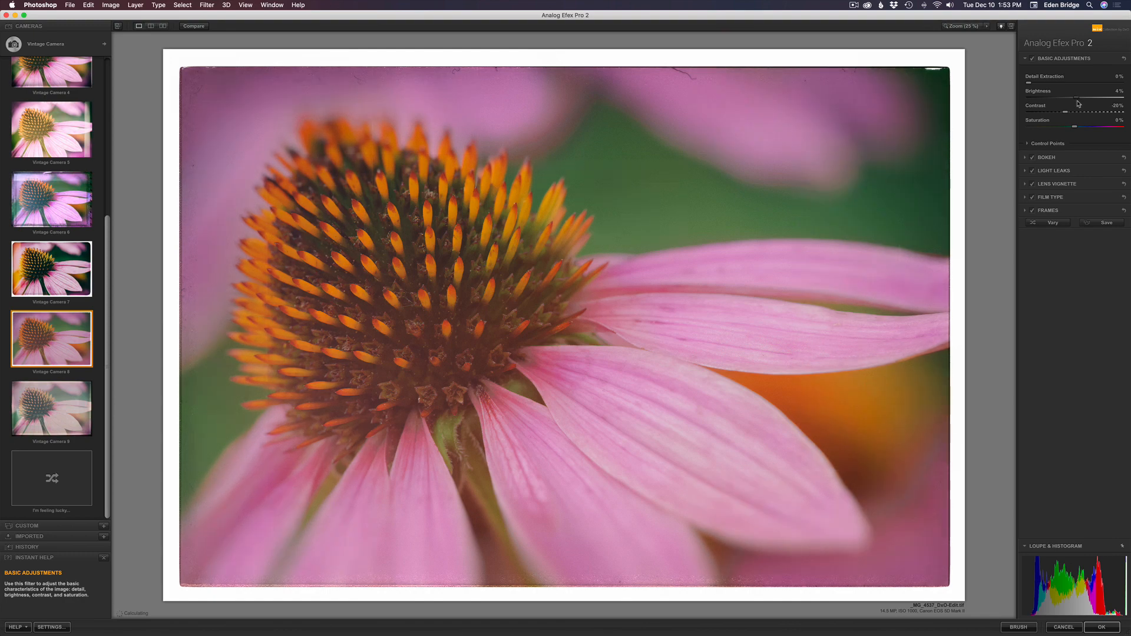
Set the Basic Adjustments Saturation to 27% and Contrast to -44%
{"action": "left_click_drag", "start_coordinate": [1076, 128], "coordinate": [1089, 129]}
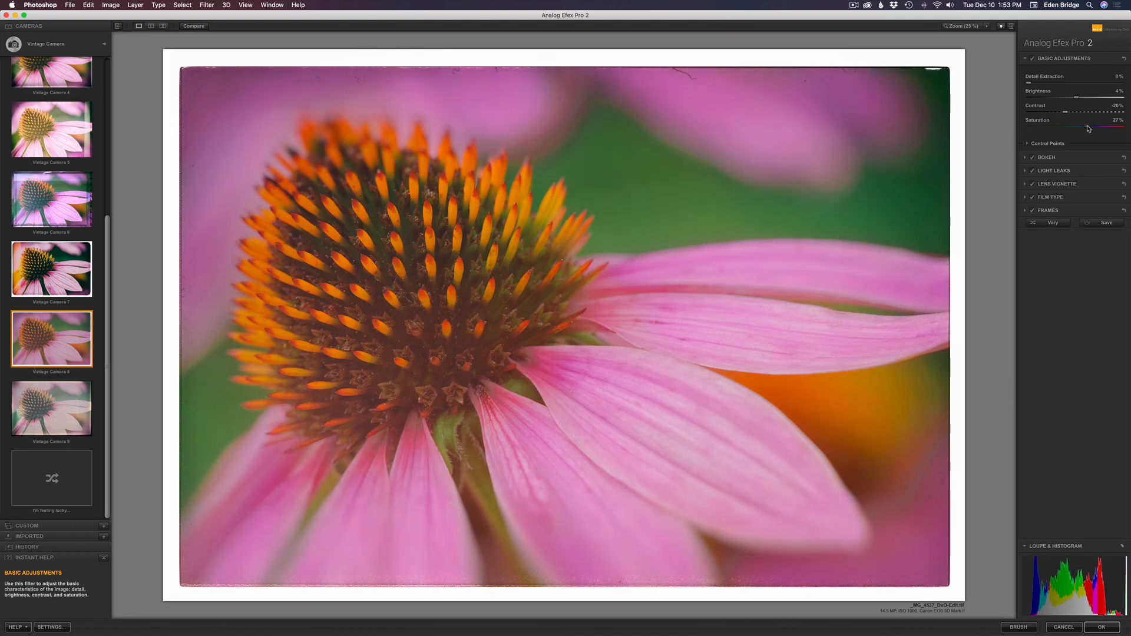
{"action": "left_click_drag", "start_coordinate": [1064, 114], "coordinate": [1082, 115]}
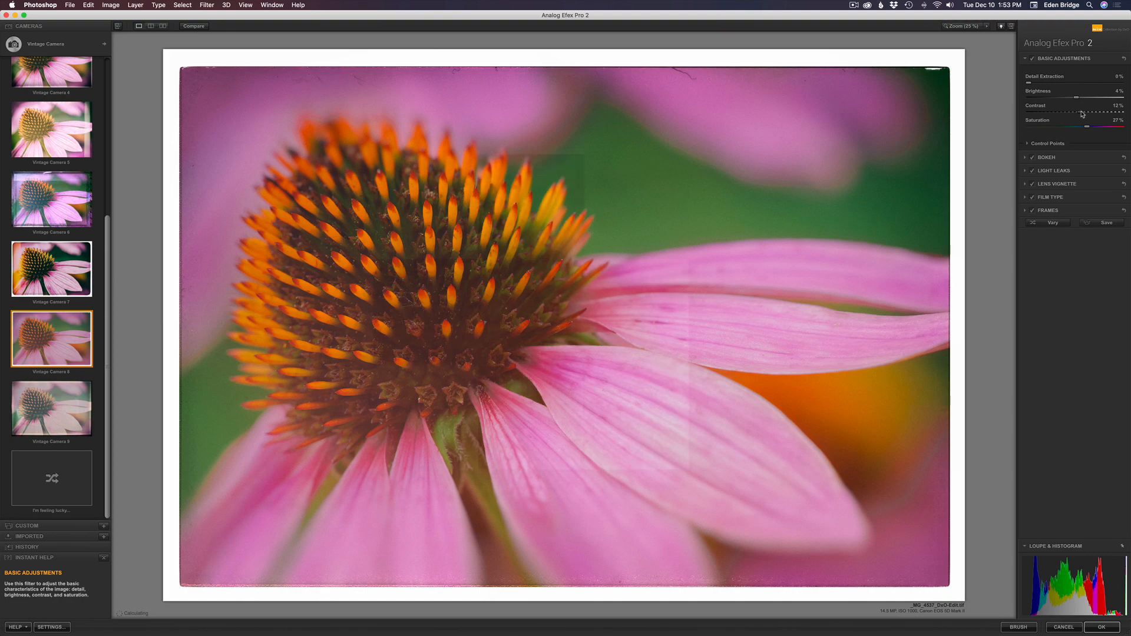
{"action": "left_click_drag", "start_coordinate": [1082, 114], "coordinate": [1056, 115]}
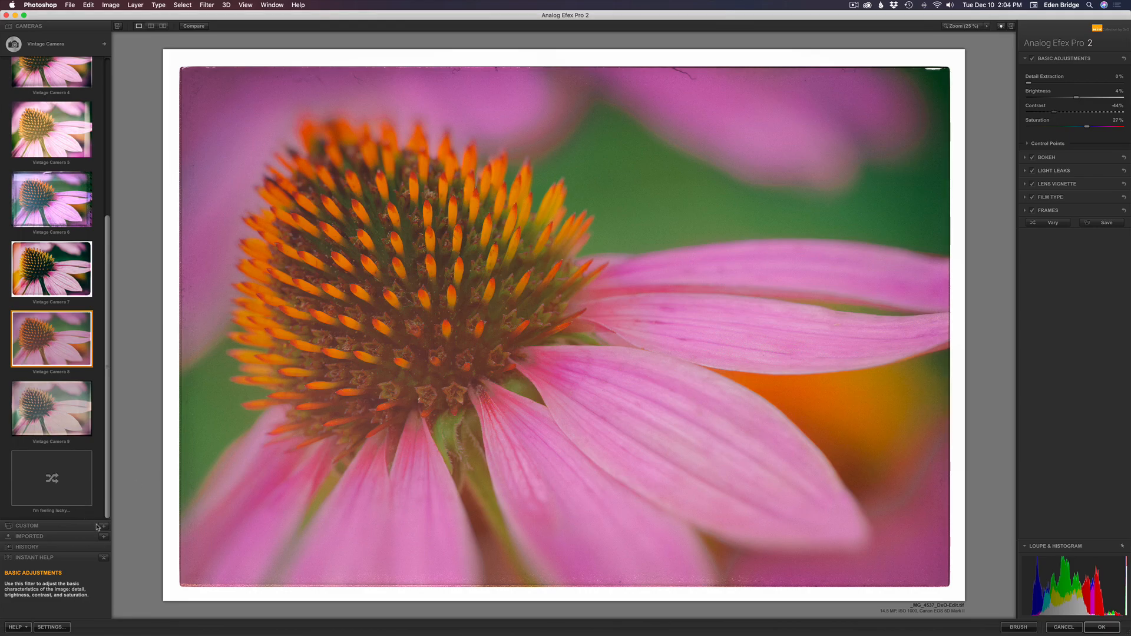
Reset the photo with the custom preset Basic Adjustment Only and return to the Vintage Camera presets
{"action": "left_click", "coordinate": [73, 526]}
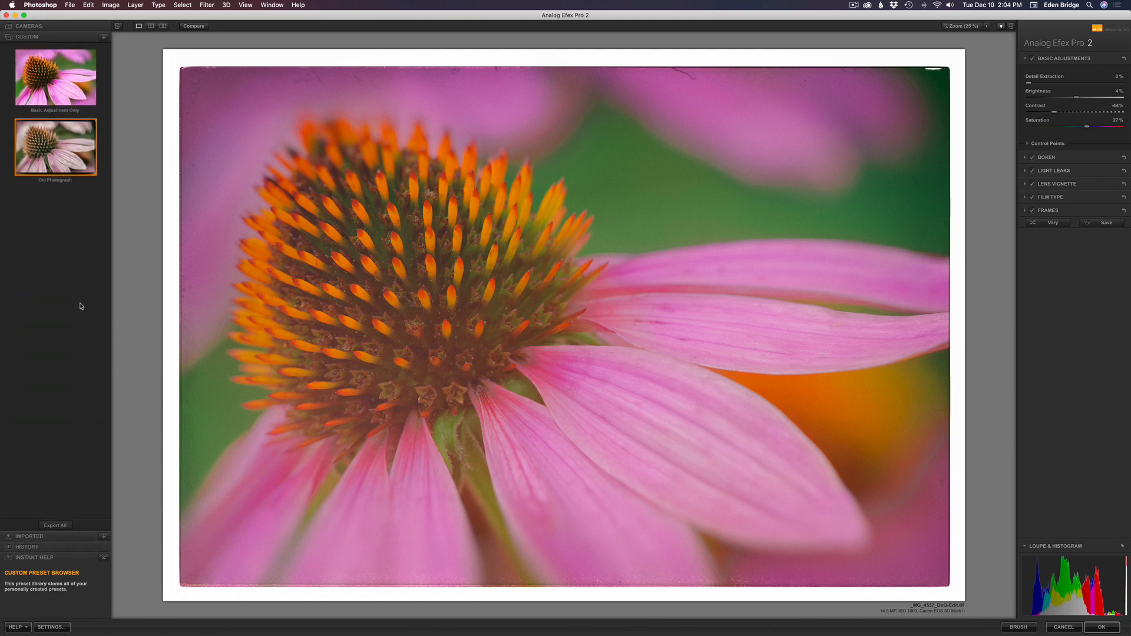
{"action": "left_click", "coordinate": [68, 87]}
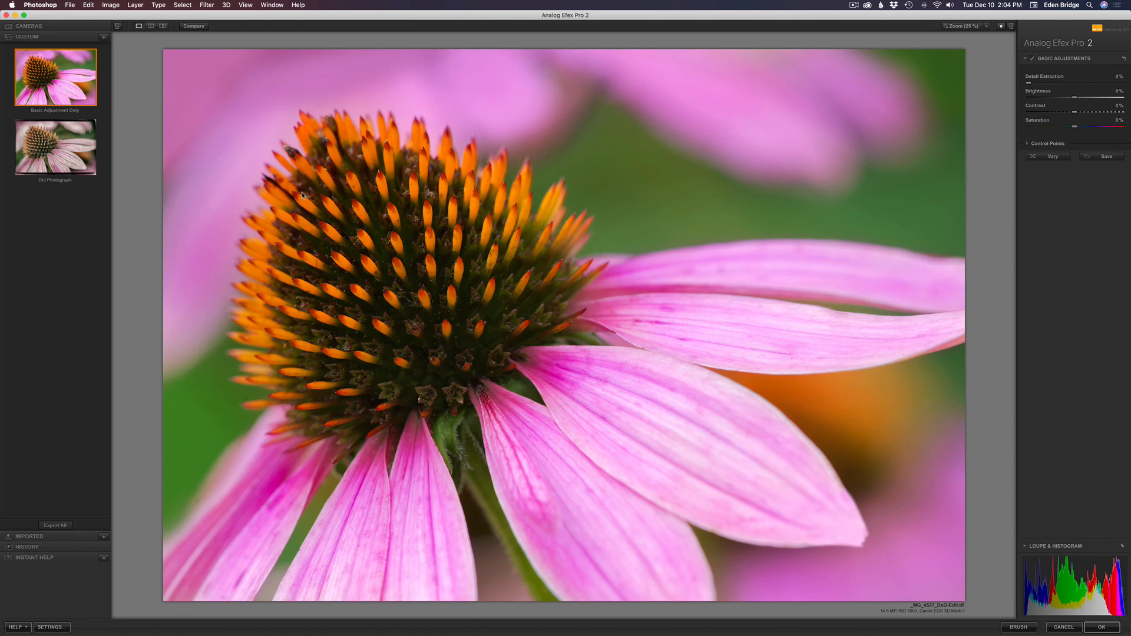
{"action": "left_click", "coordinate": [32, 26]}
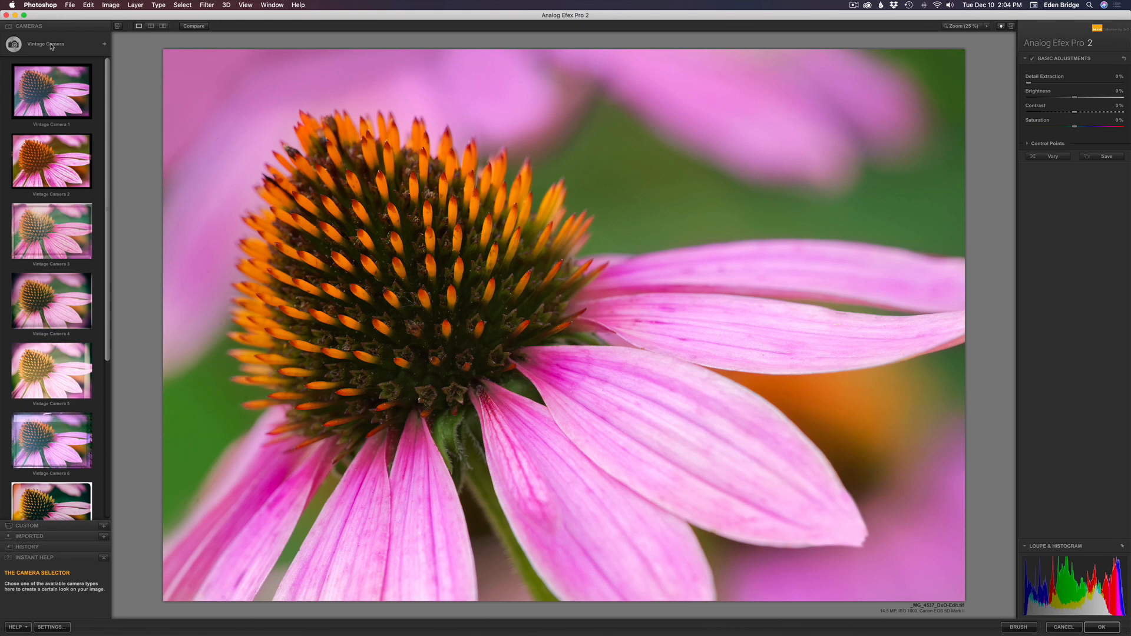
Switch to the En Vogue tool combination, browse its presets and apply the black-and-white Type 55 9 preset
{"action": "left_click", "coordinate": [105, 45]}
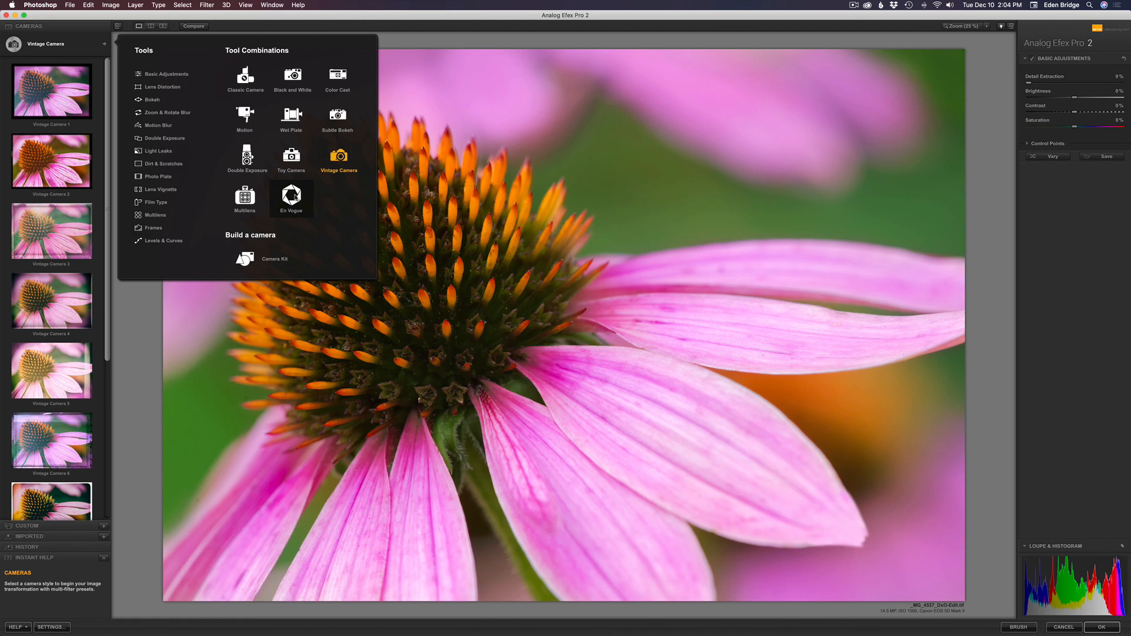
{"action": "left_click", "coordinate": [296, 197]}
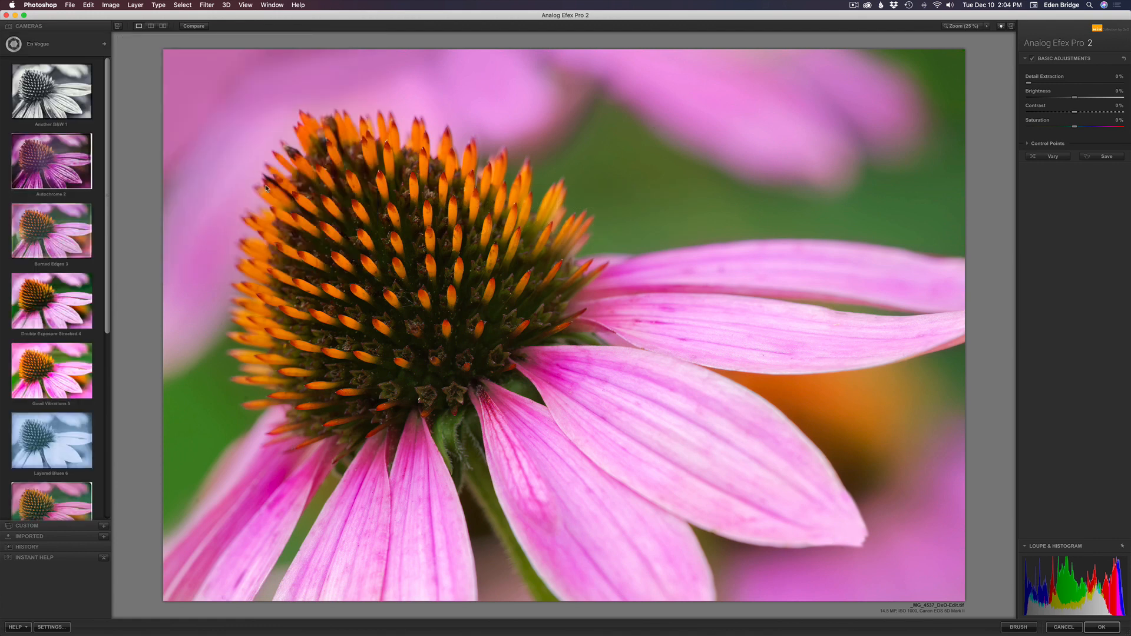
{"action": "scroll", "coordinate": [59, 163], "scroll_direction": "down", "scroll_amount": 10}
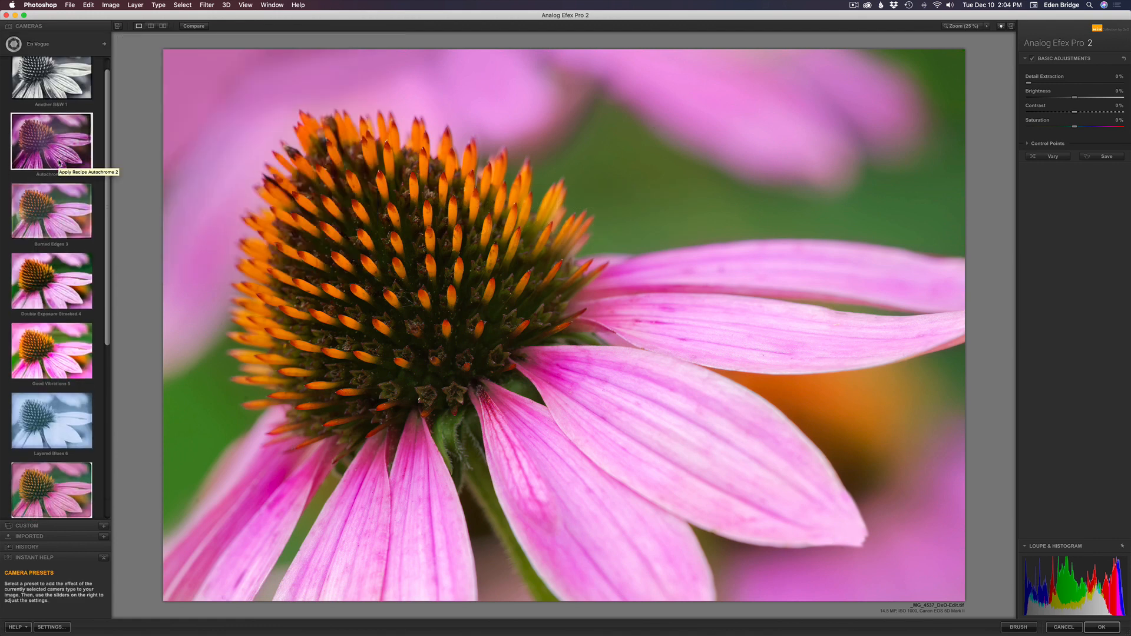
{"action": "scroll", "coordinate": [59, 163], "scroll_direction": "down", "scroll_amount": 1}
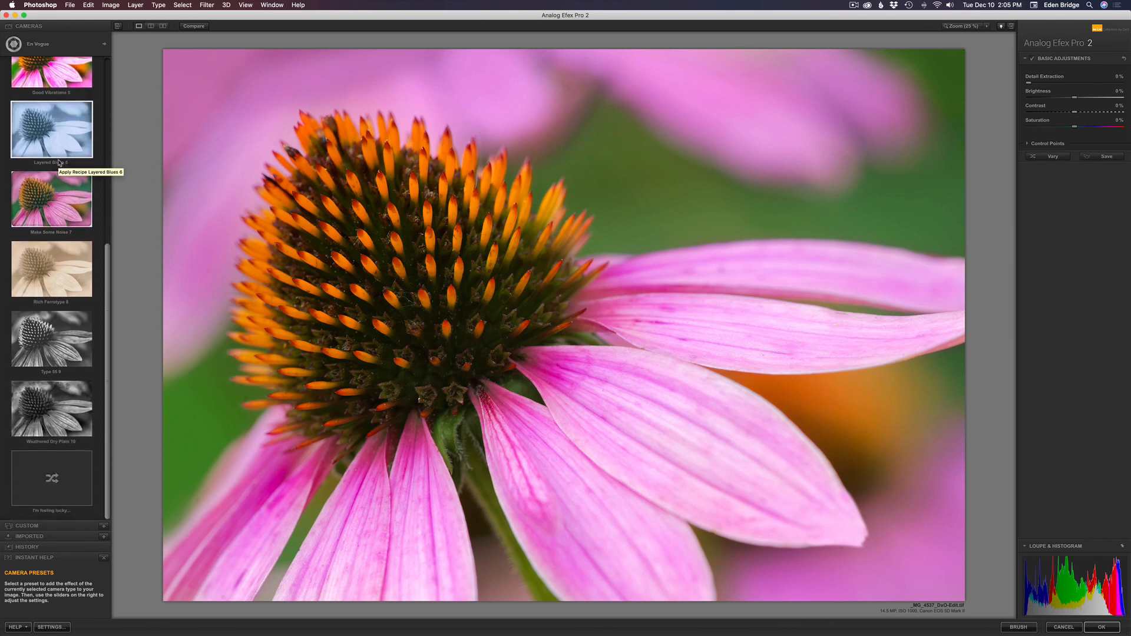
{"action": "scroll", "coordinate": [59, 163], "scroll_direction": "up", "scroll_amount": 2}
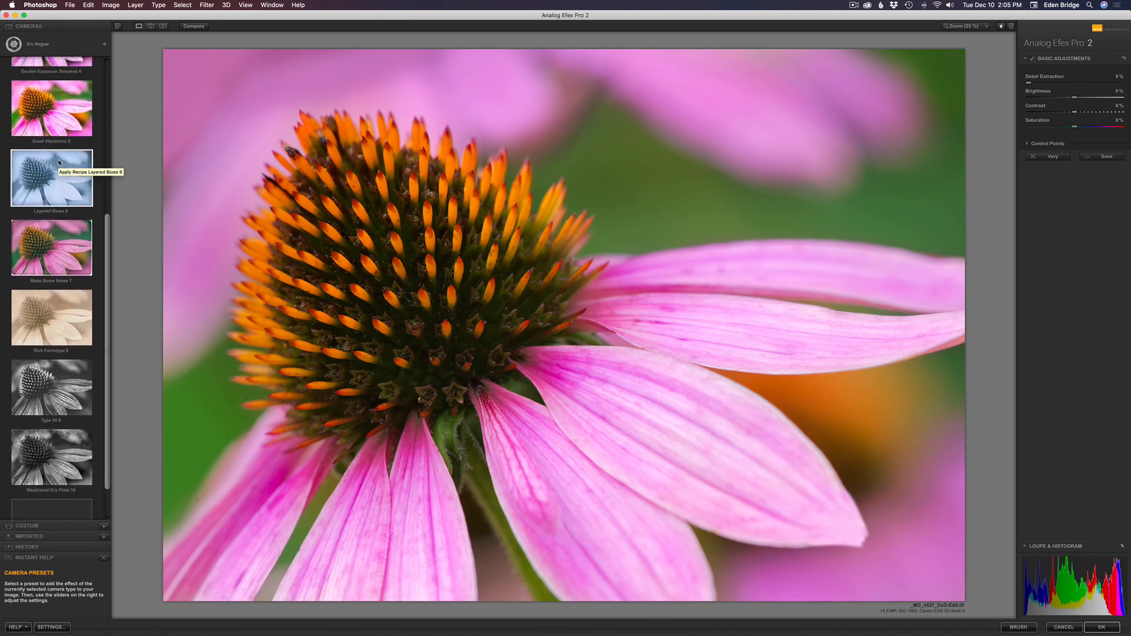
{"action": "scroll", "coordinate": [59, 164], "scroll_direction": "up", "scroll_amount": 1}
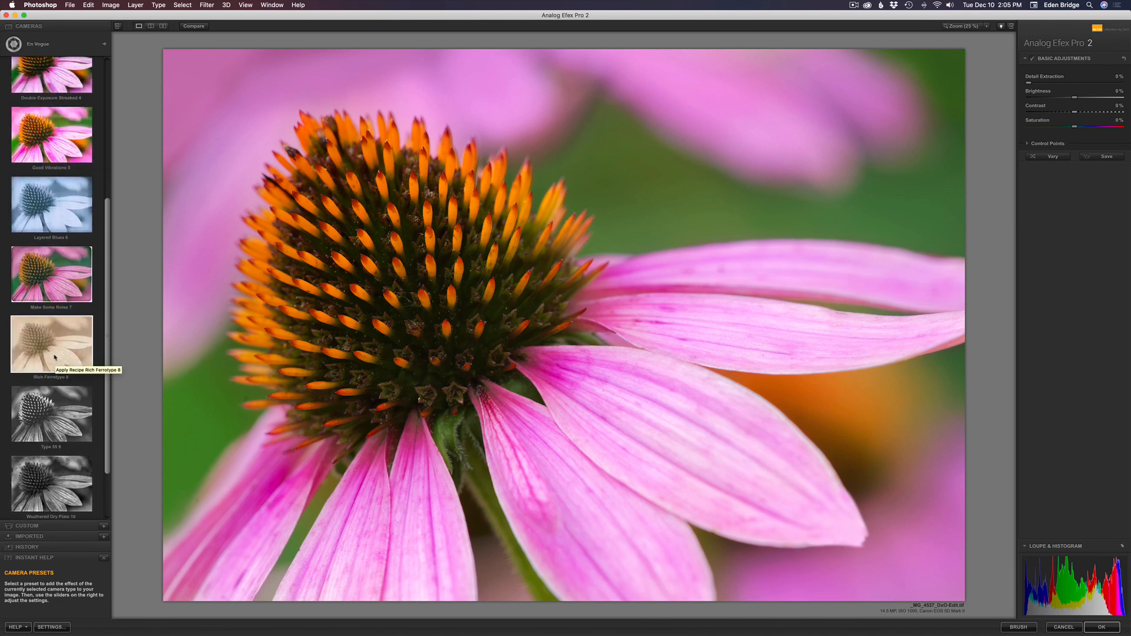
{"action": "left_click", "coordinate": [53, 407]}
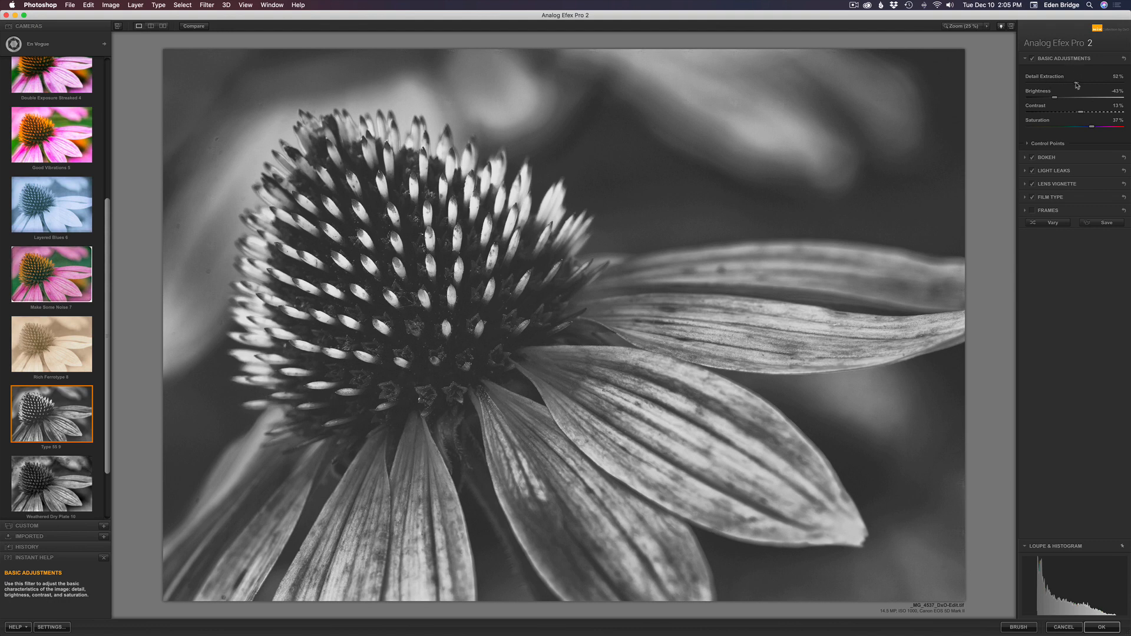
Set Detail Extraction to 79% and place six control points over the blurred background with reduced detail extraction
{"action": "left_click_drag", "start_coordinate": [1077, 86], "coordinate": [1050, 84]}
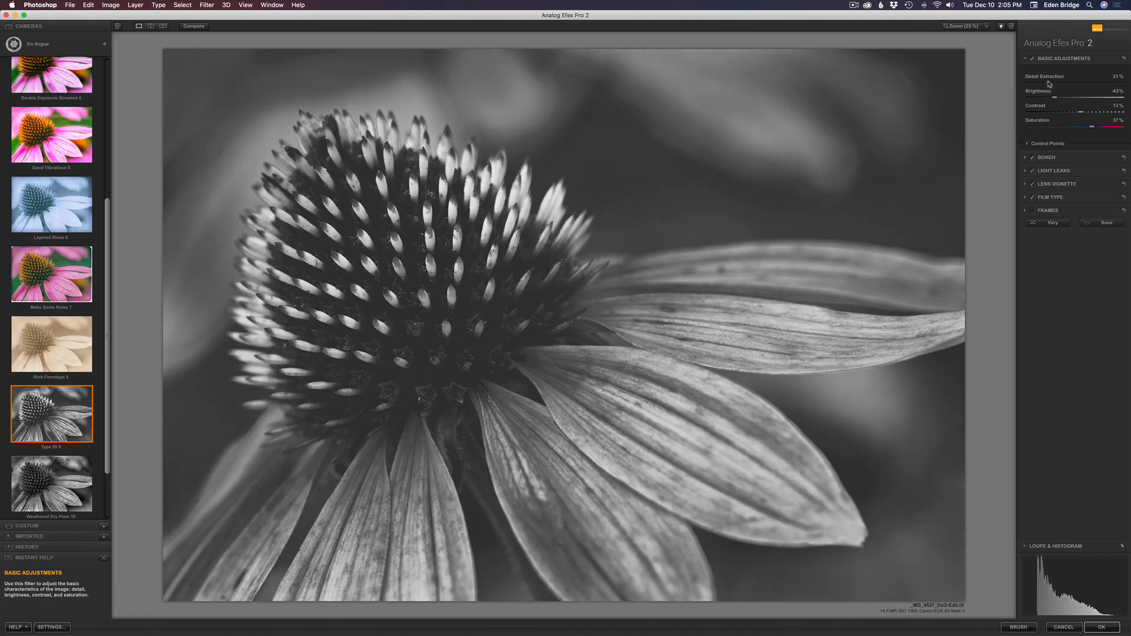
{"action": "left_click_drag", "start_coordinate": [1049, 84], "coordinate": [1101, 86]}
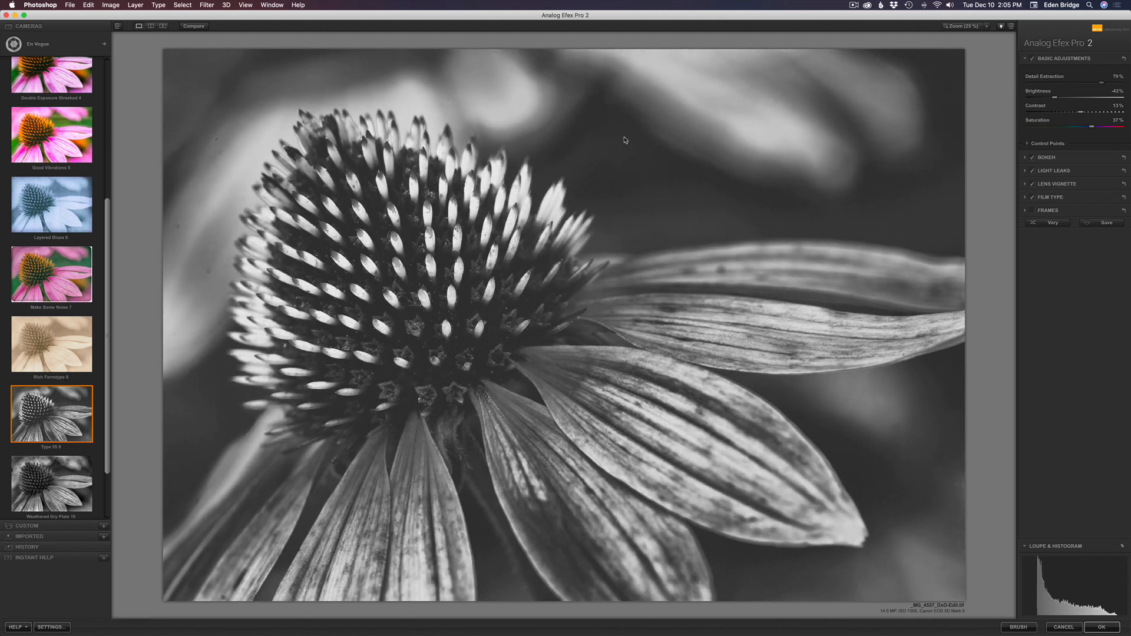
{"action": "left_click", "coordinate": [1029, 143]}
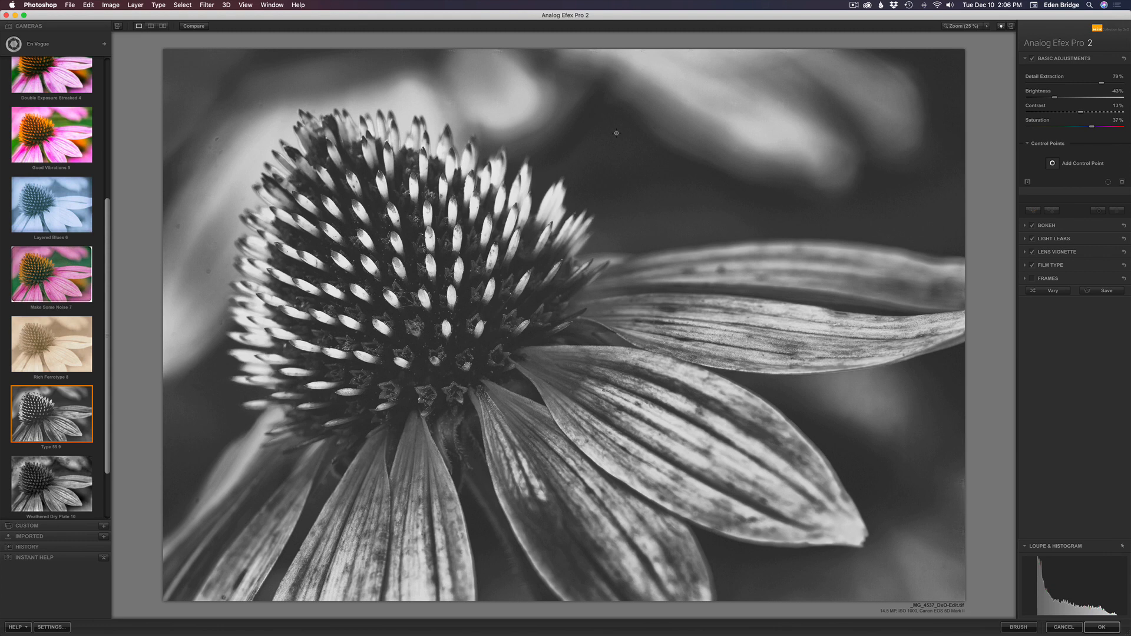
{"action": "left_click", "coordinate": [616, 133]}
{"action": "left_click_drag", "start_coordinate": [641, 136], "coordinate": [659, 136]}
{"action": "left_click_drag", "start_coordinate": [651, 144], "coordinate": [732, 555]}
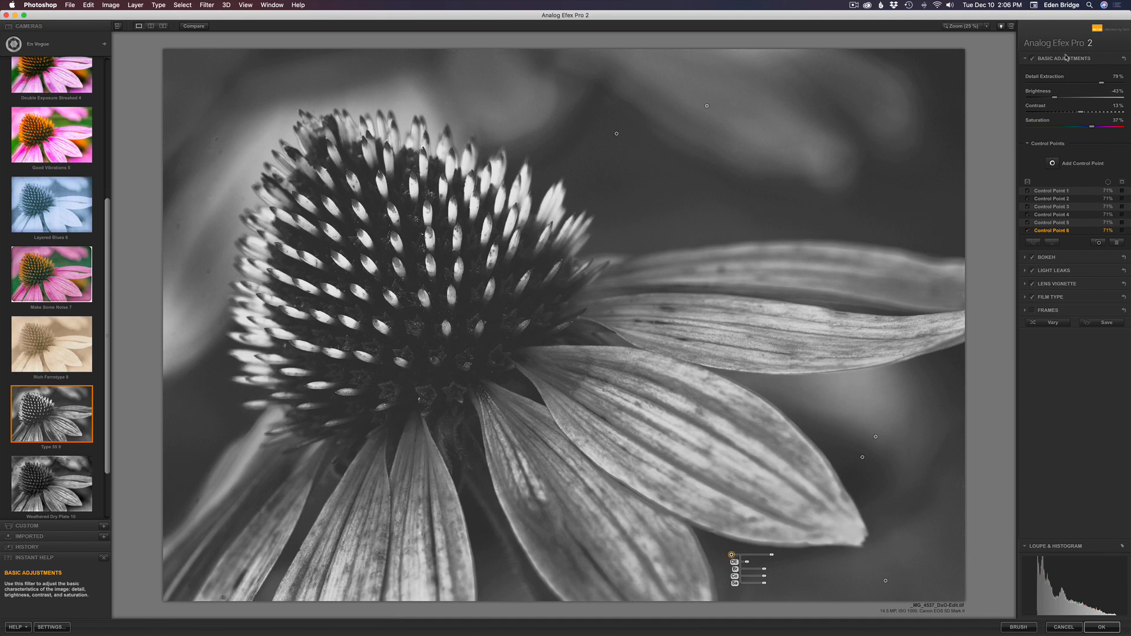
Add control points sized 20% on the large lower petal and the upper petal, and raise the lower point's detail extraction
{"action": "left_click", "coordinate": [1053, 164]}
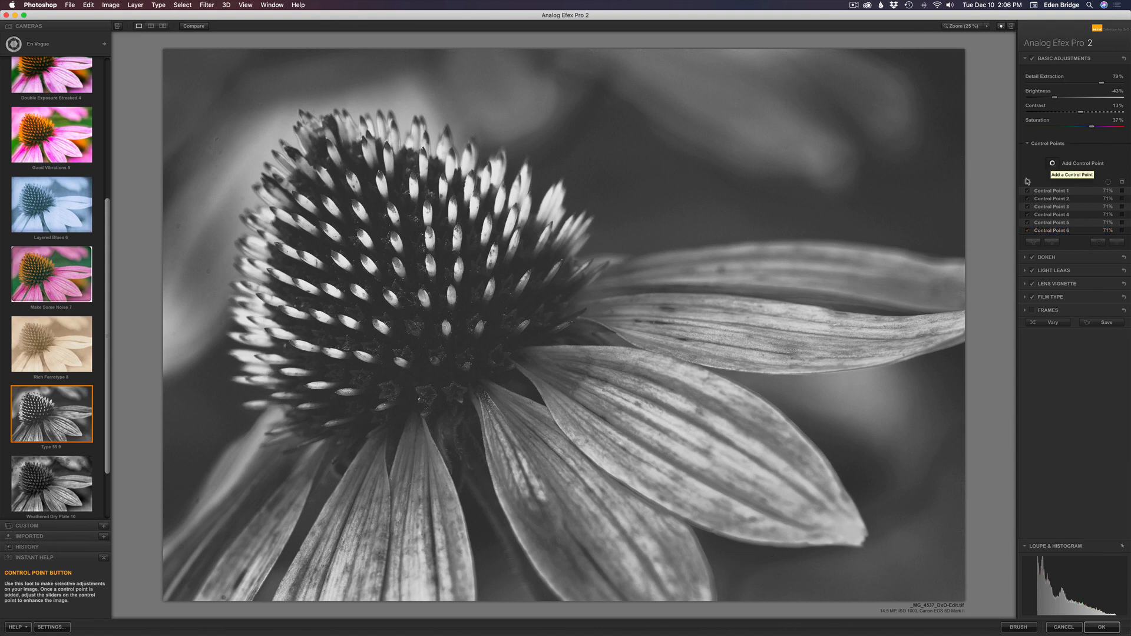
{"action": "left_click", "coordinate": [663, 406]}
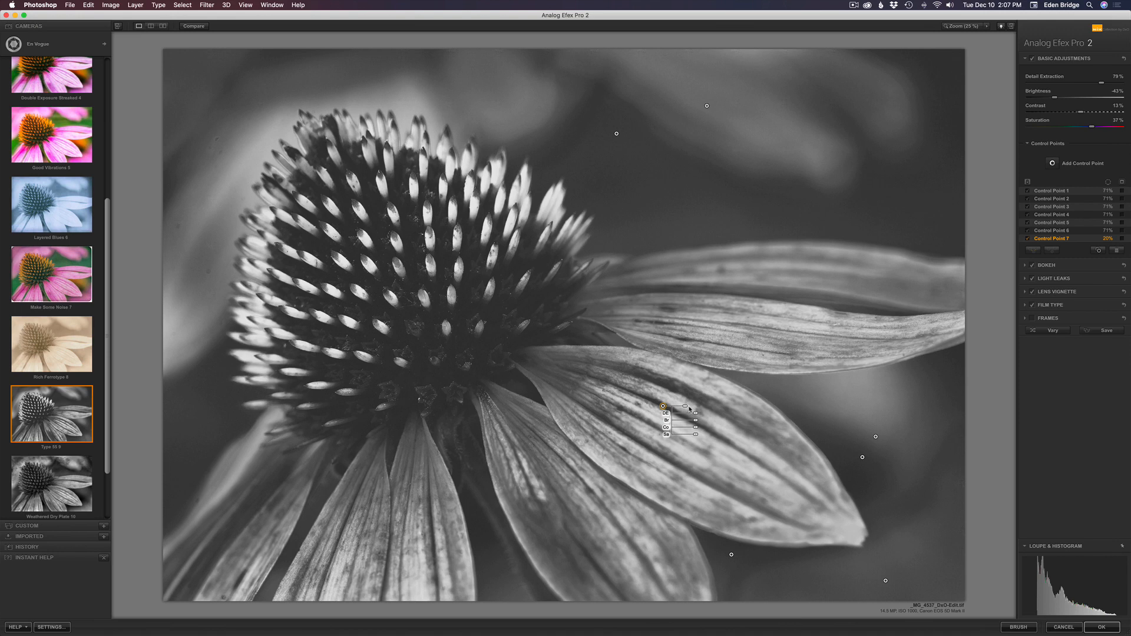
{"action": "left_click_drag", "start_coordinate": [695, 413], "coordinate": [794, 276]}
{"action": "left_click", "coordinate": [662, 407]}
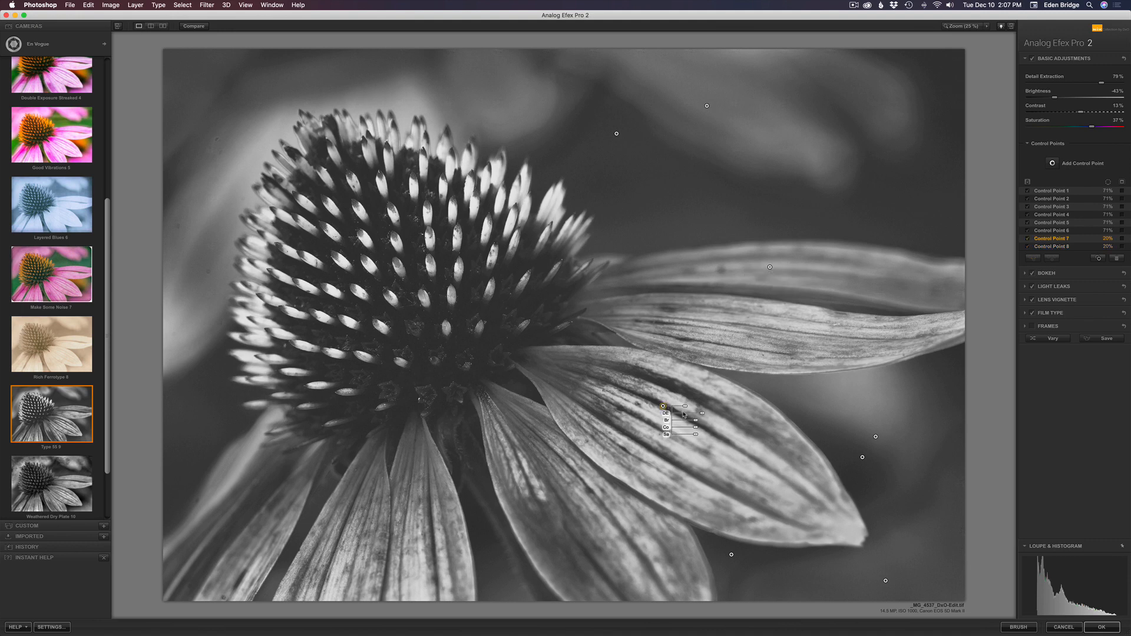
{"action": "mouse_move", "coordinate": [688, 413]}
{"action": "left_mouse_down"}
{"action": "mouse_move", "coordinate": [716, 415]}
{"action": "mouse_move", "coordinate": [684, 415]}
{"action": "mouse_move", "coordinate": [702, 414]}
{"action": "left_mouse_up"}
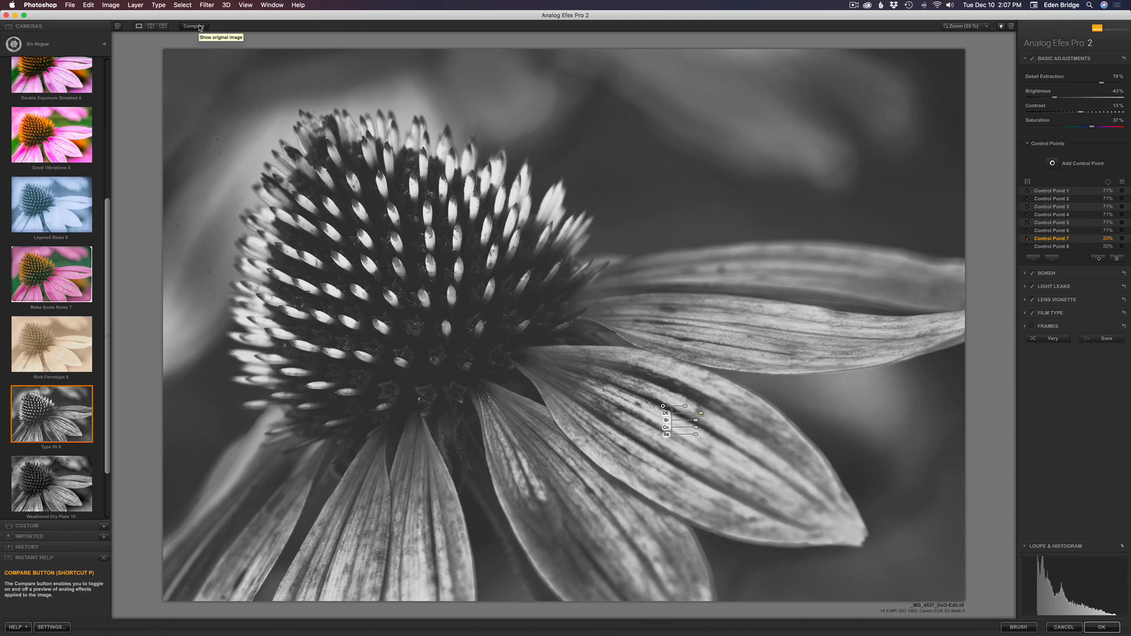
Switch to the Toy Camera tool combination and apply the Toy Camera 8 preset
{"action": "left_click", "coordinate": [105, 45]}
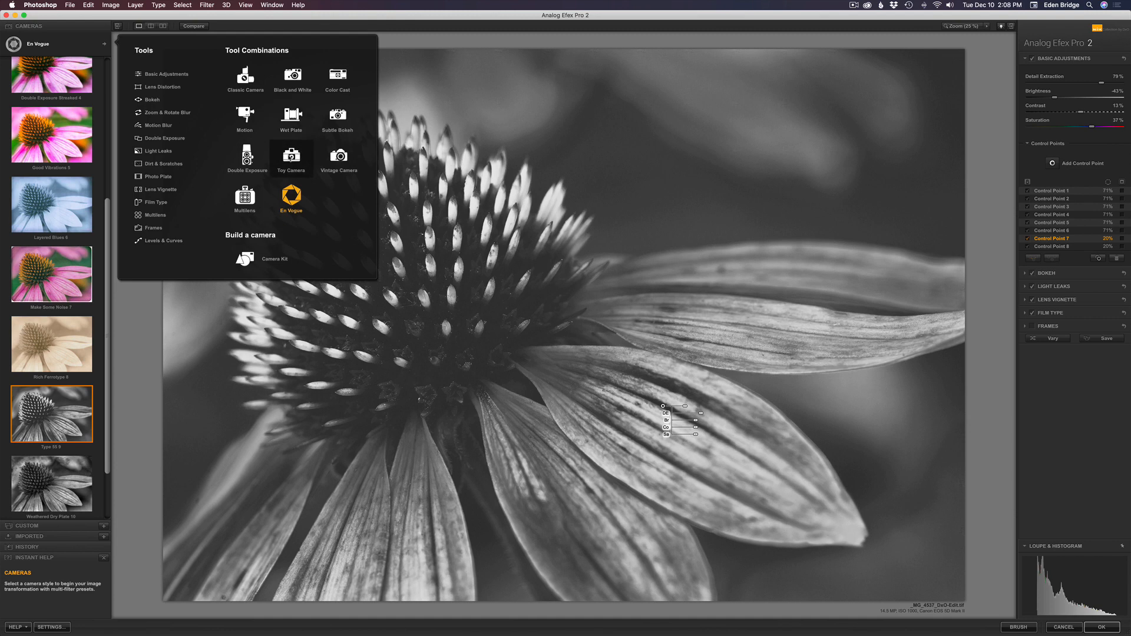
{"action": "left_click", "coordinate": [291, 156]}
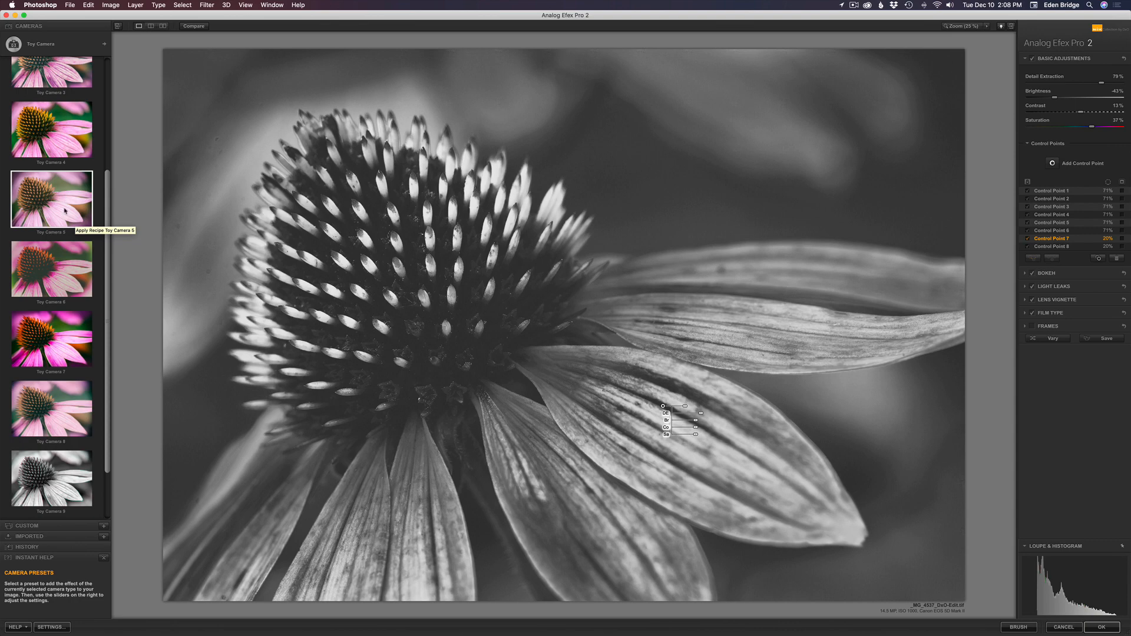
{"action": "left_click", "coordinate": [64, 404]}
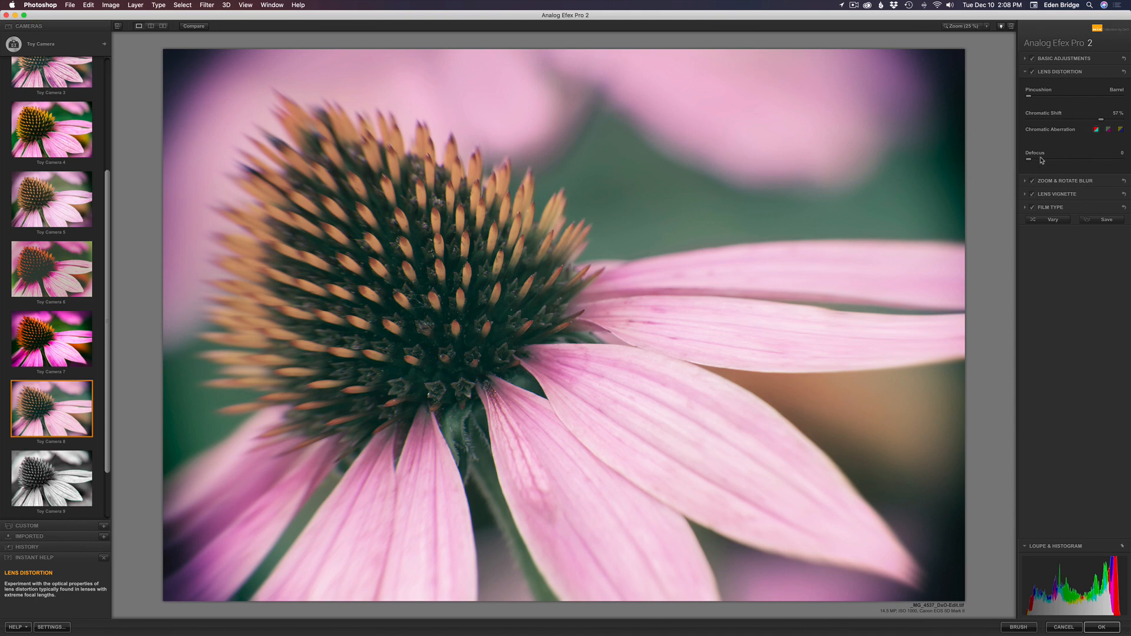
Set the Lens Distortion Defocus to 86 and the distortion about midway between Pincushion and Barrel
{"action": "left_click_drag", "start_coordinate": [1029, 159], "coordinate": [1110, 163]}
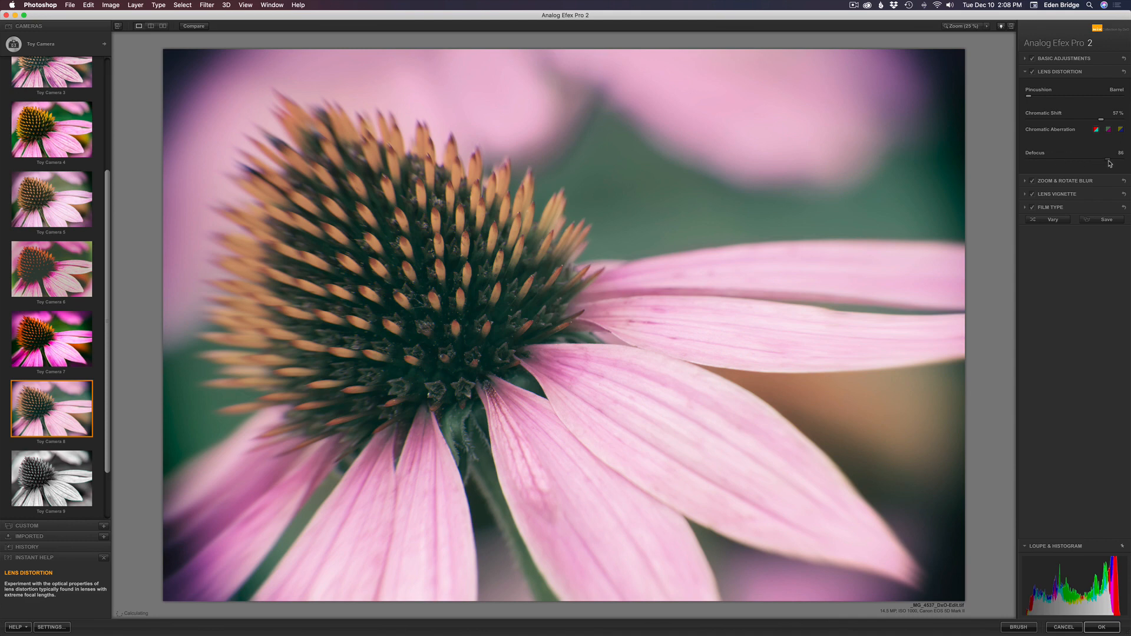
{"action": "left_click_drag", "start_coordinate": [1029, 97], "coordinate": [1035, 96]}
{"action": "left_click", "coordinate": [1061, 98]}
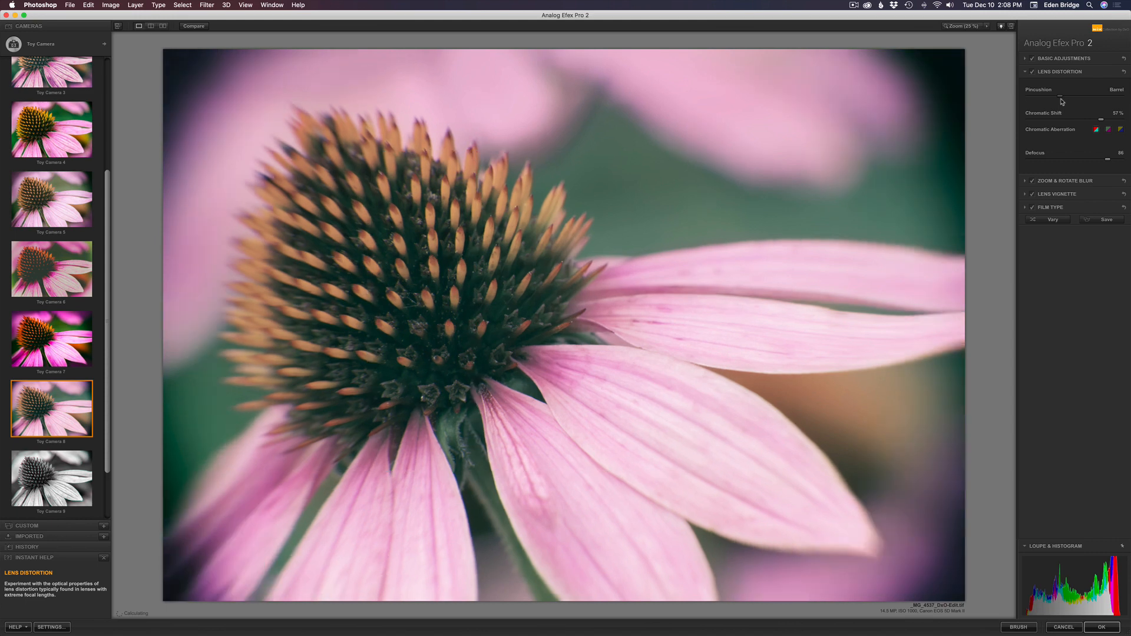
{"action": "left_click_drag", "start_coordinate": [1062, 101], "coordinate": [1080, 102]}
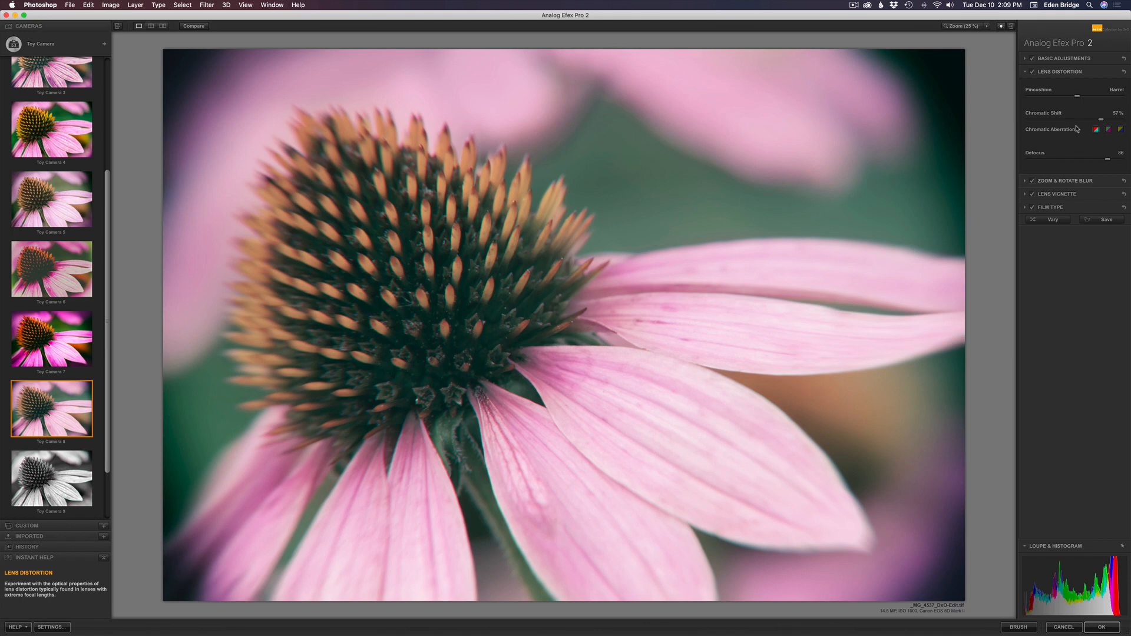
Set the Basic Adjustments Detail Extraction to 48% and Saturation to 3%
{"action": "left_click", "coordinate": [1073, 59]}
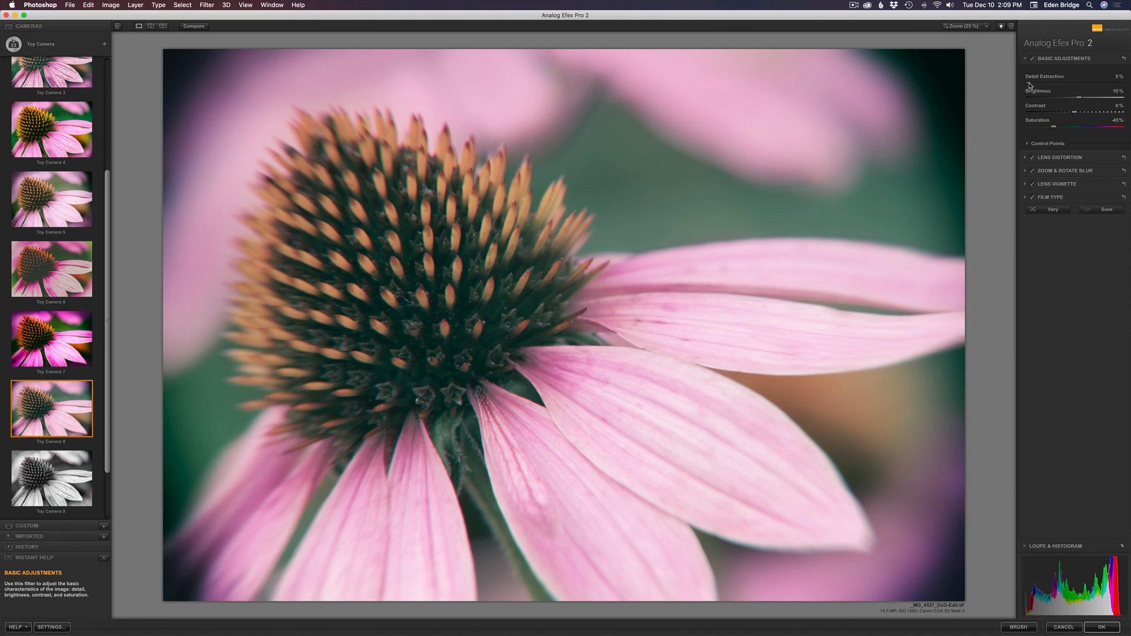
{"action": "left_click_drag", "start_coordinate": [1030, 86], "coordinate": [1073, 89]}
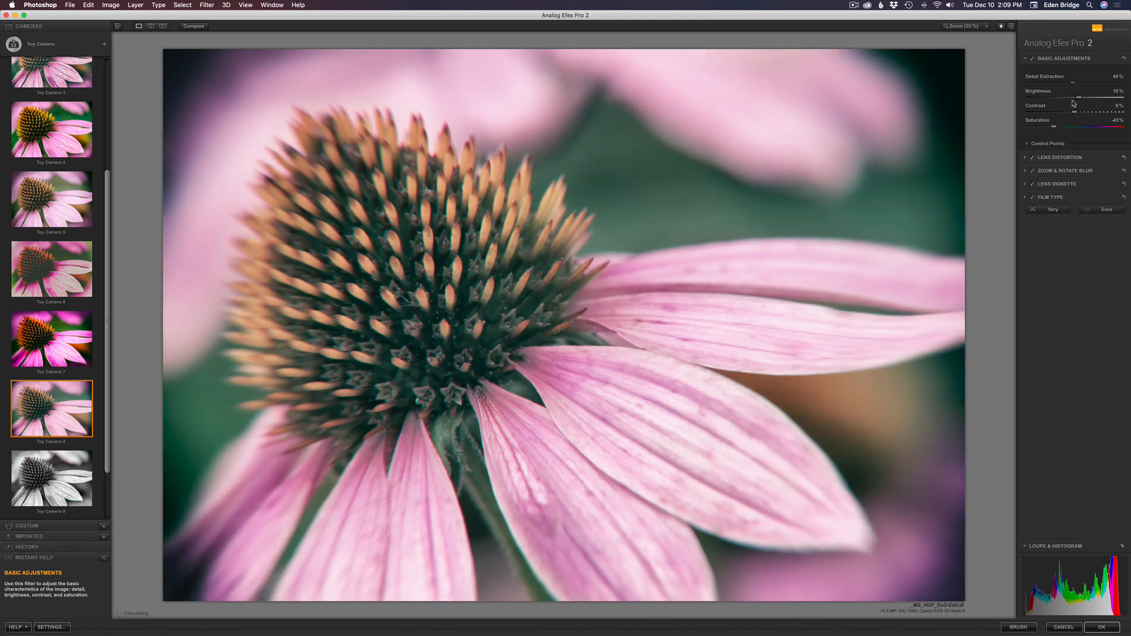
{"action": "left_click_drag", "start_coordinate": [1054, 126], "coordinate": [1079, 128]}
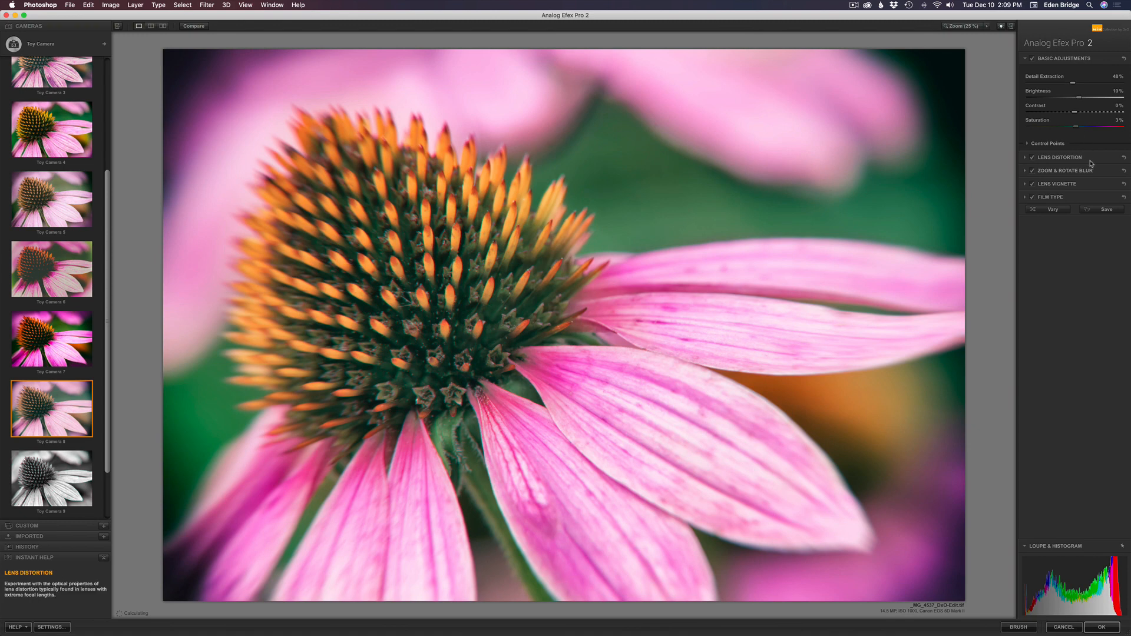
Compare the photo with and without the Zoom & Rotate Blur effect, leaving the effect enabled
{"action": "left_click", "coordinate": [1032, 171]}
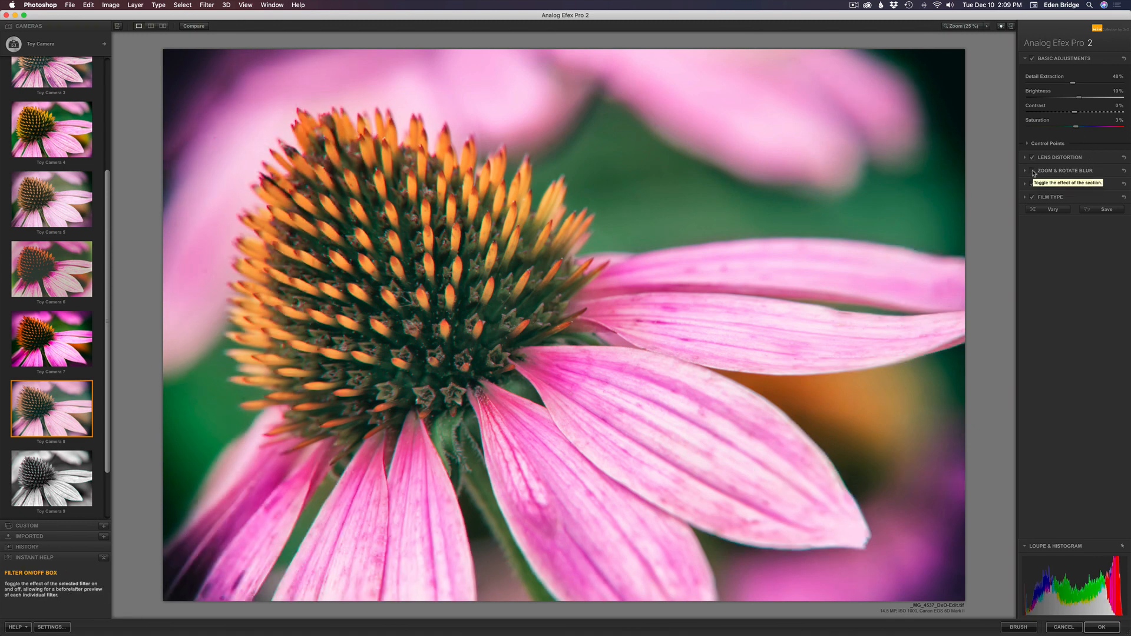
{"action": "left_click", "coordinate": [1033, 171]}
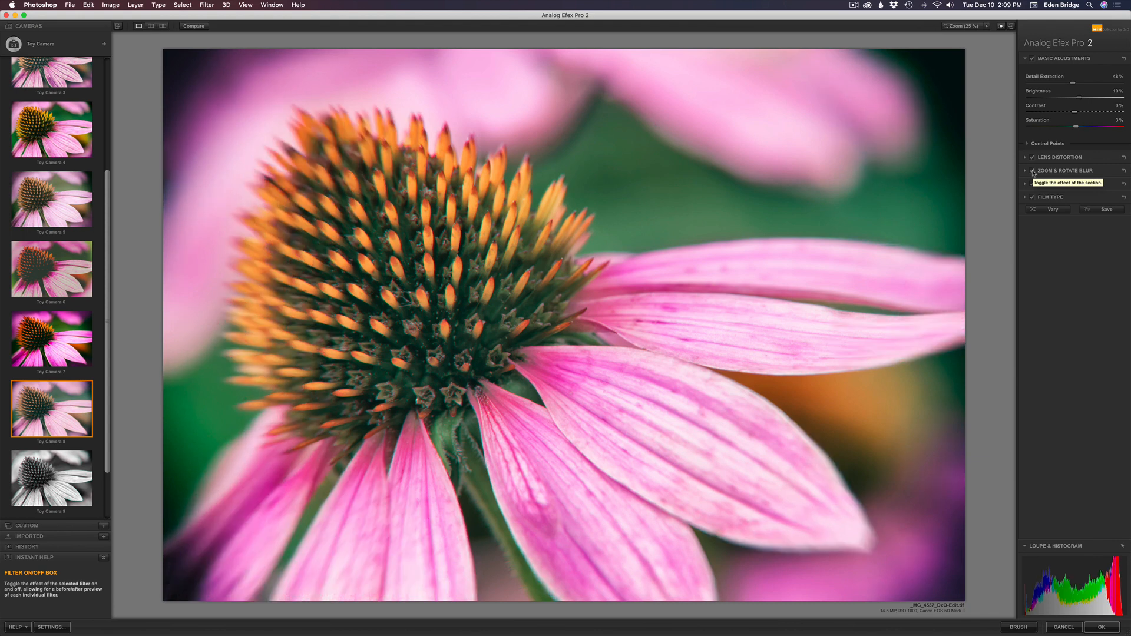
{"action": "left_click", "coordinate": [1033, 171]}
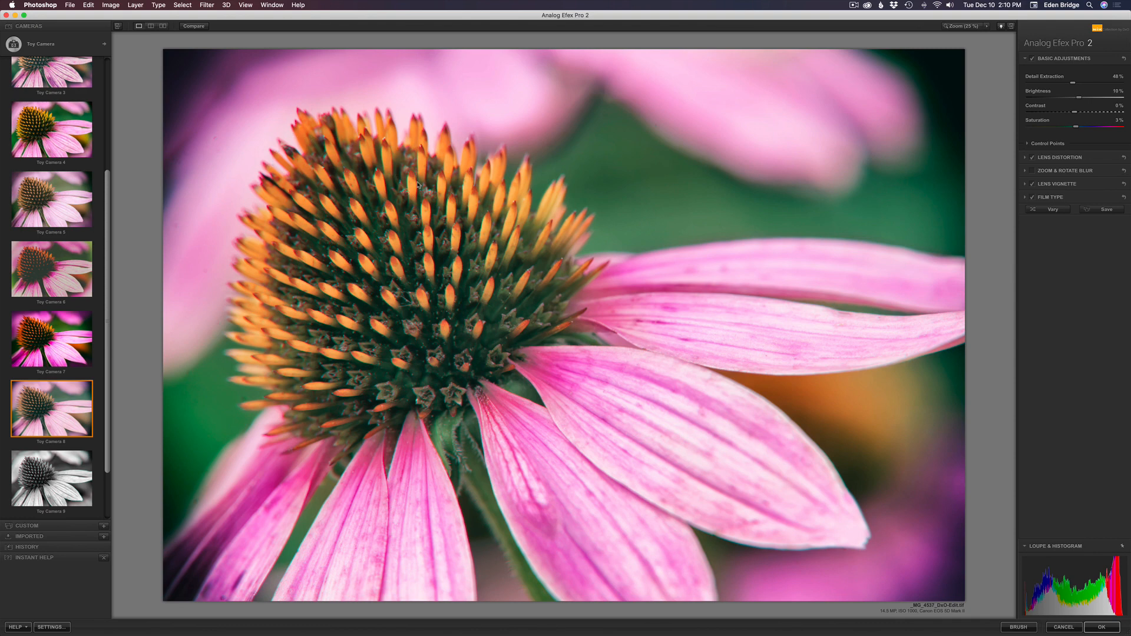
{"action": "left_click", "coordinate": [1033, 171]}
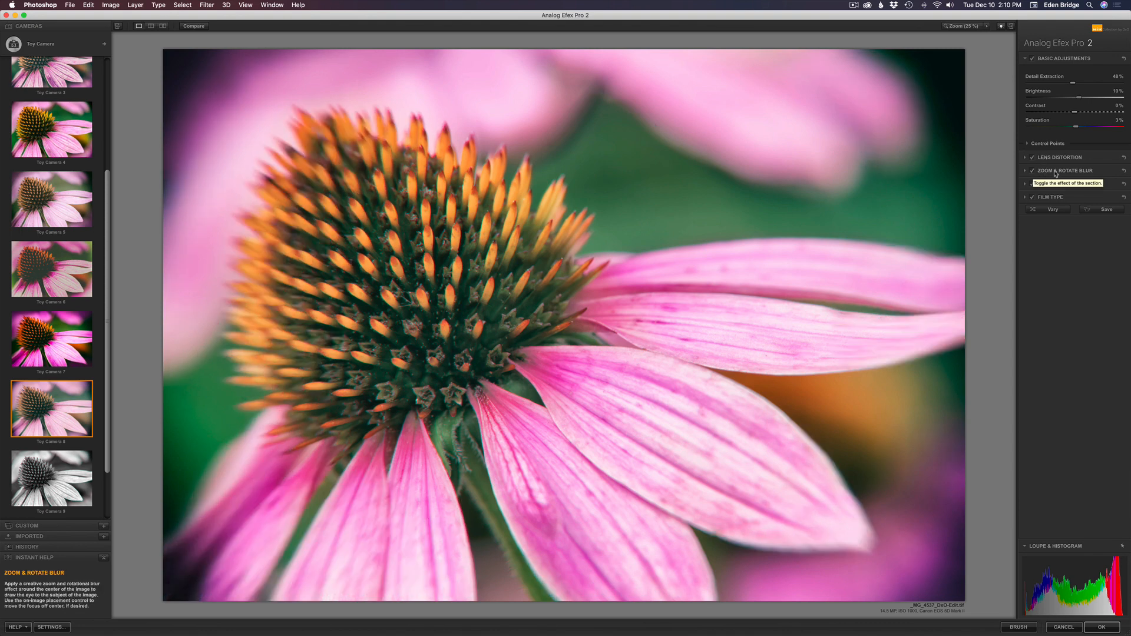
Center the Zoom & Rotate Blur on the right part of the flower's cone, with Protect Center at 18% and Zoom Strength at 61%
{"action": "left_click", "coordinate": [1064, 171]}
{"action": "mouse_move", "coordinate": [484, 238]}
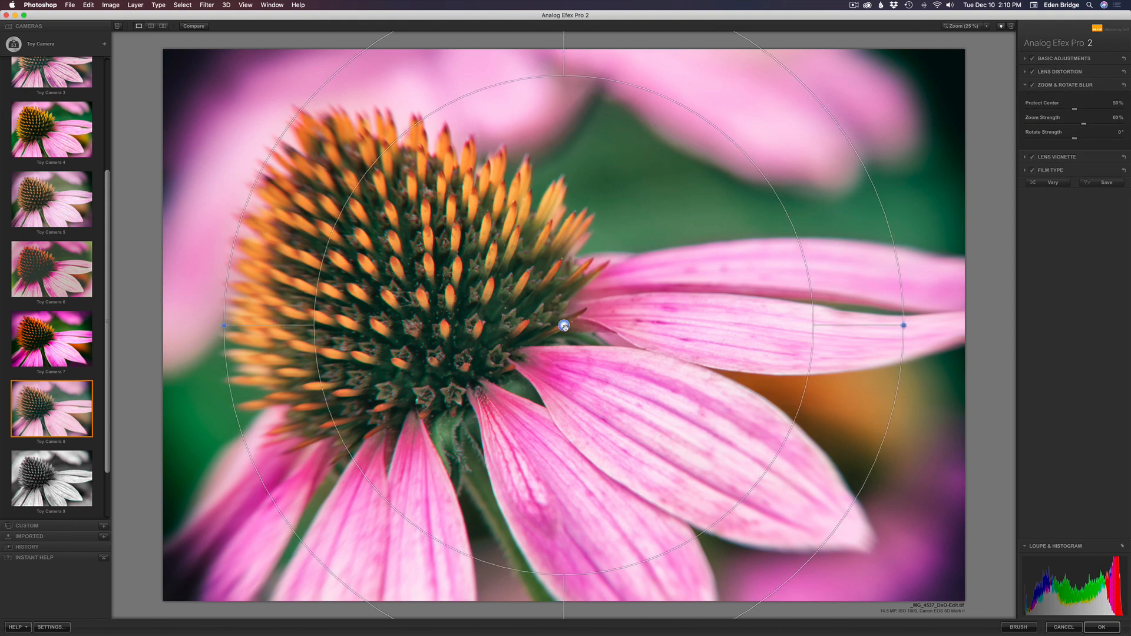
{"action": "left_click_drag", "start_coordinate": [564, 325], "coordinate": [383, 256]}
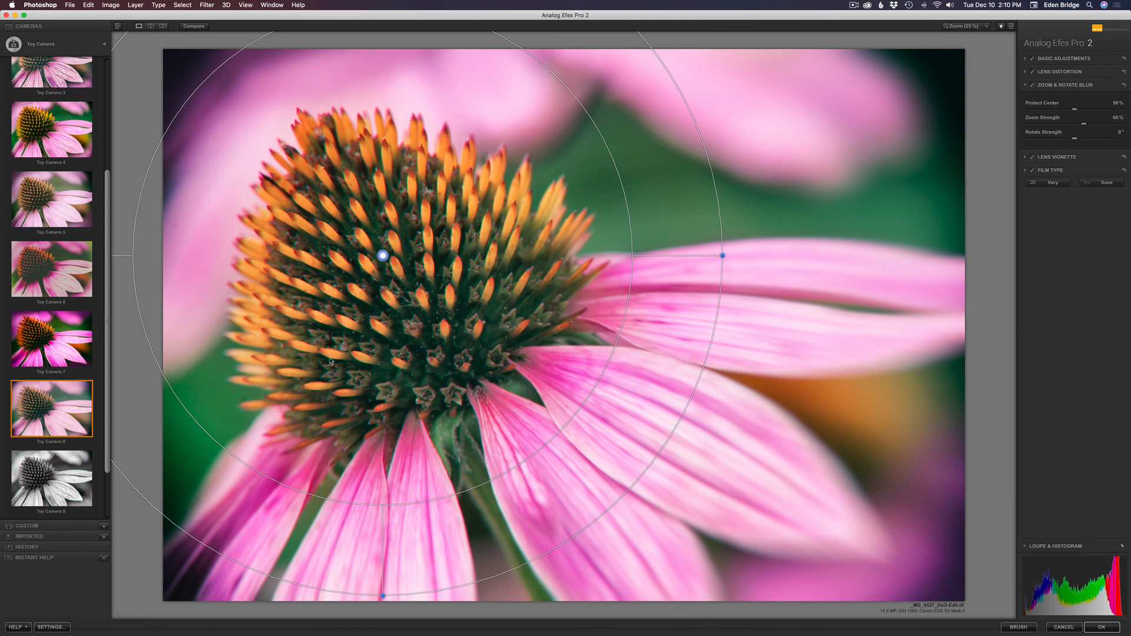
{"action": "left_click_drag", "start_coordinate": [383, 256], "coordinate": [586, 334]}
{"action": "left_click_drag", "start_coordinate": [739, 136], "coordinate": [704, 182]}
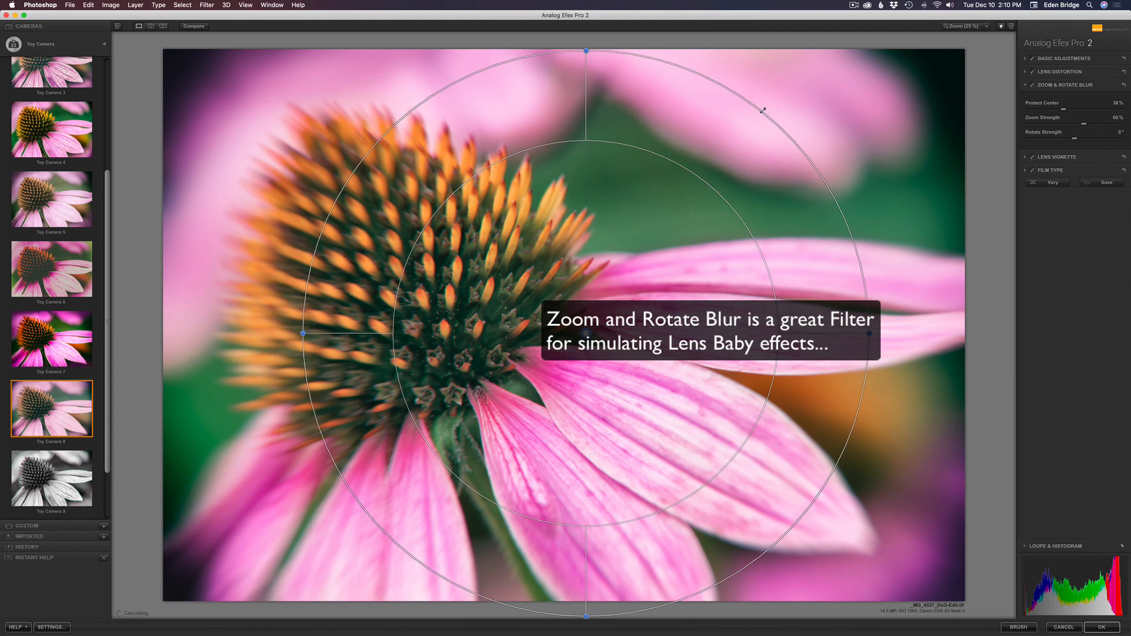
{"action": "mouse_move", "coordinate": [766, 109]}
{"action": "left_mouse_down"}
{"action": "mouse_move", "coordinate": [811, 58]}
{"action": "mouse_move", "coordinate": [767, 116]}
{"action": "left_mouse_up"}
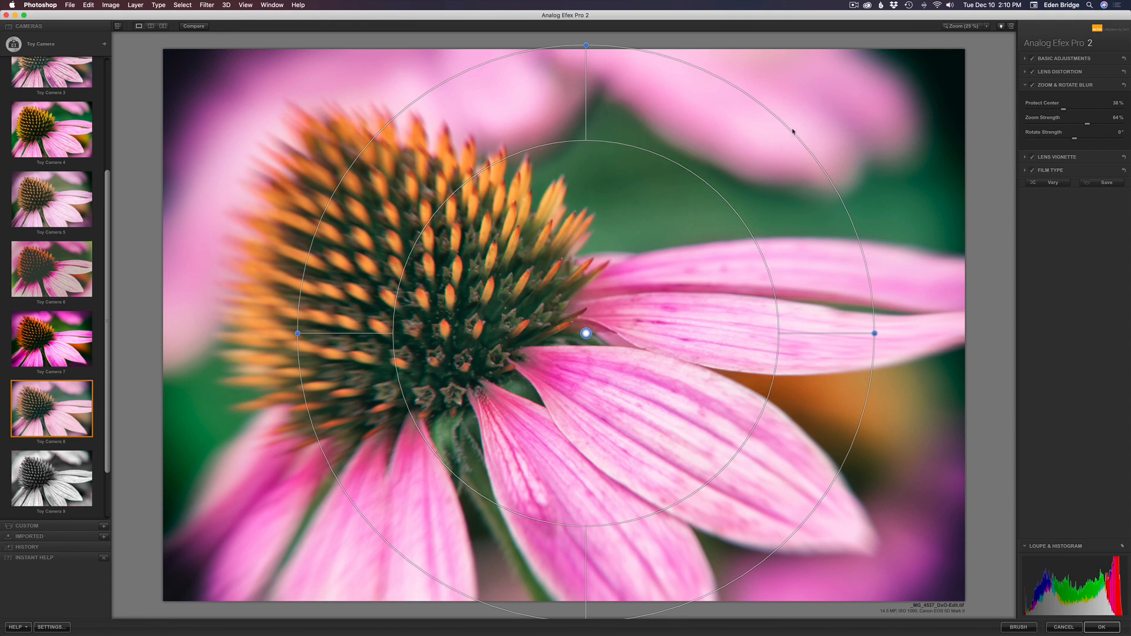
{"action": "mouse_move", "coordinate": [786, 126]}
{"action": "left_mouse_down"}
{"action": "mouse_move", "coordinate": [771, 145]}
{"action": "mouse_move", "coordinate": [787, 132]}
{"action": "left_mouse_up"}
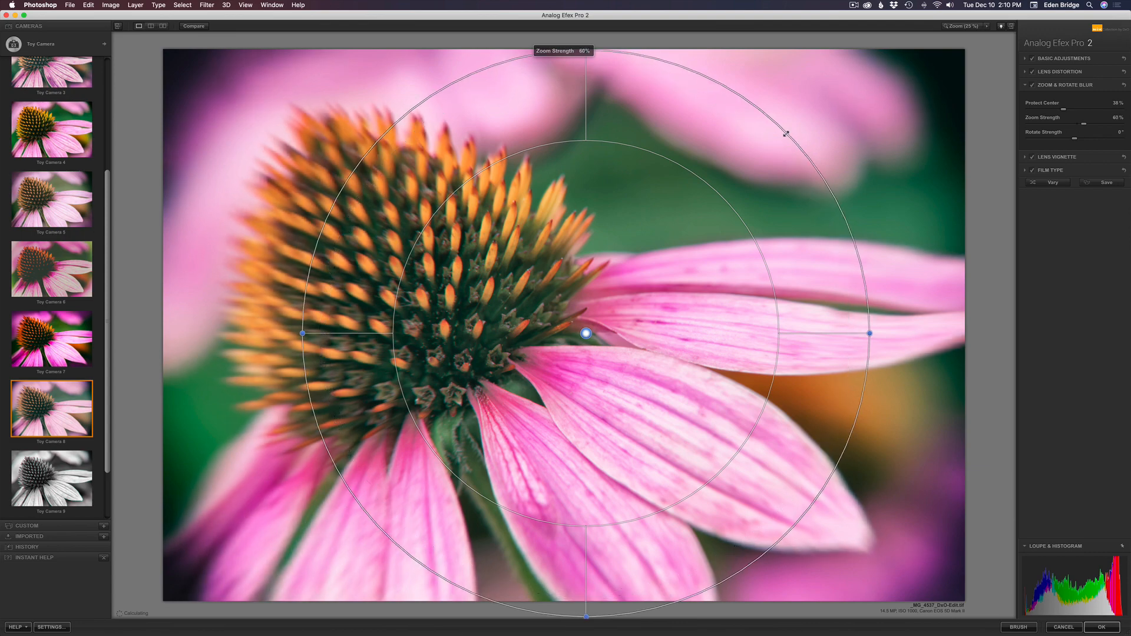
{"action": "left_click_drag", "start_coordinate": [581, 334], "coordinate": [477, 284]}
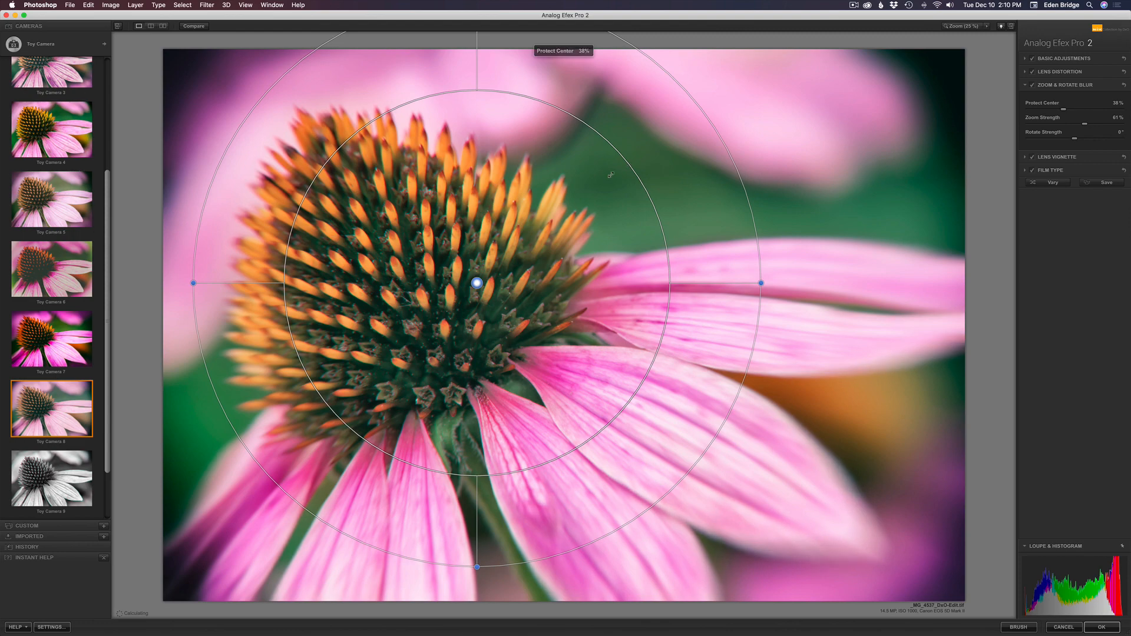
{"action": "left_click_drag", "start_coordinate": [630, 166], "coordinate": [556, 222]}
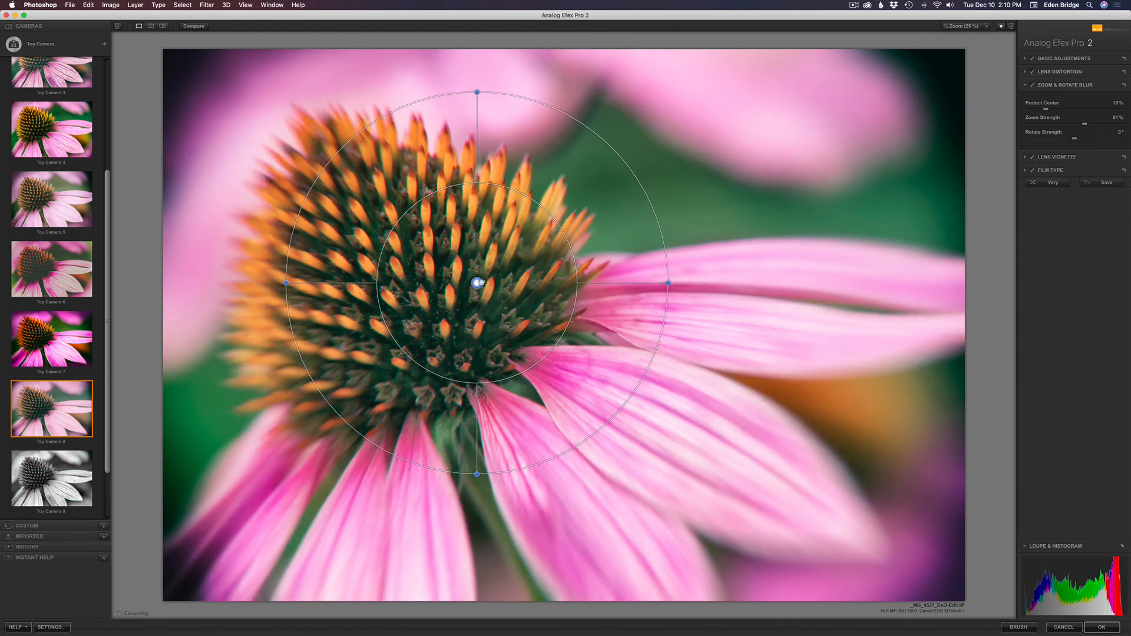
Move the center of the Zoom & Rotate Blur up and left, closer to the middle of the flower's cone
{"action": "left_click_drag", "start_coordinate": [477, 283], "coordinate": [447, 272]}
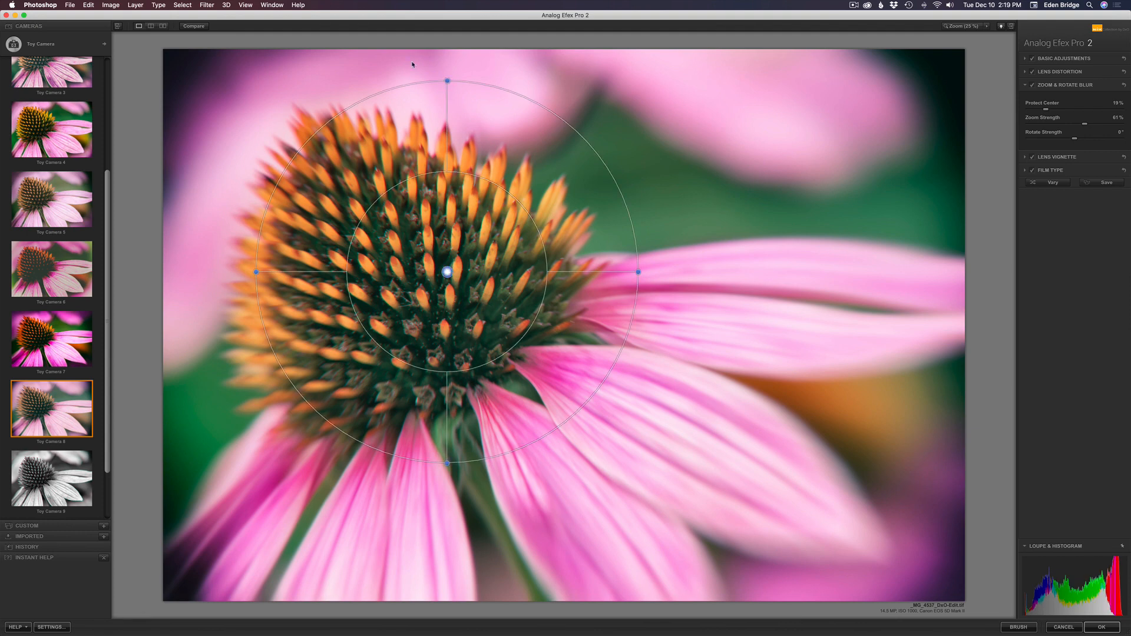
Add Levels & Curves through the Camera Kit and shape the RGB curve into a gentle S with raised highlights and lowered shadows
{"action": "left_click", "coordinate": [104, 45]}
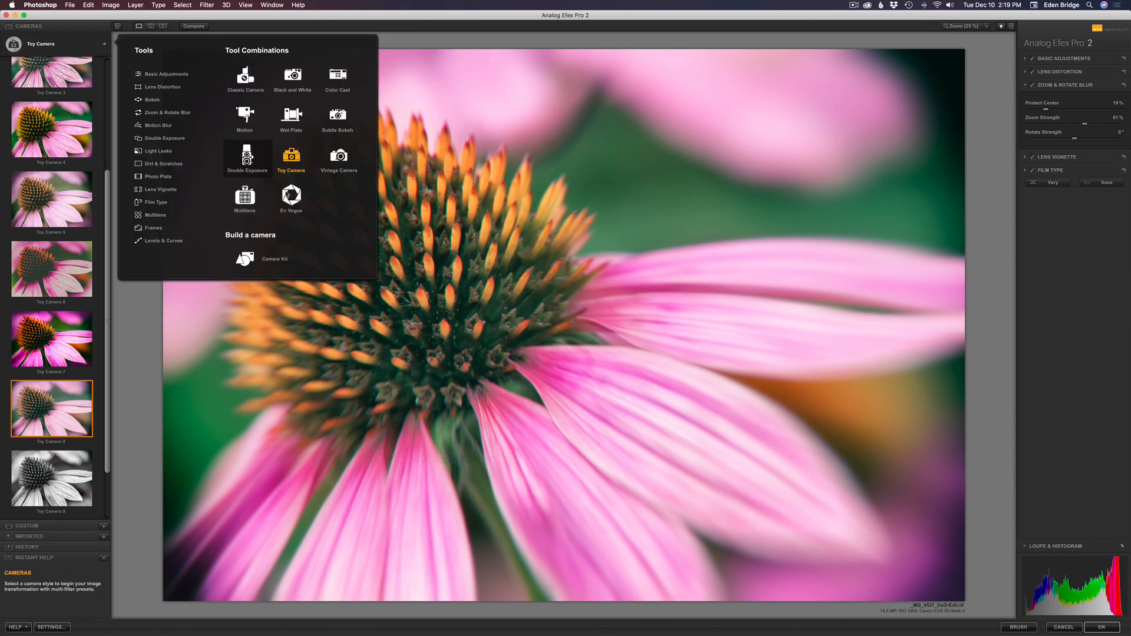
{"action": "left_click", "coordinate": [272, 261]}
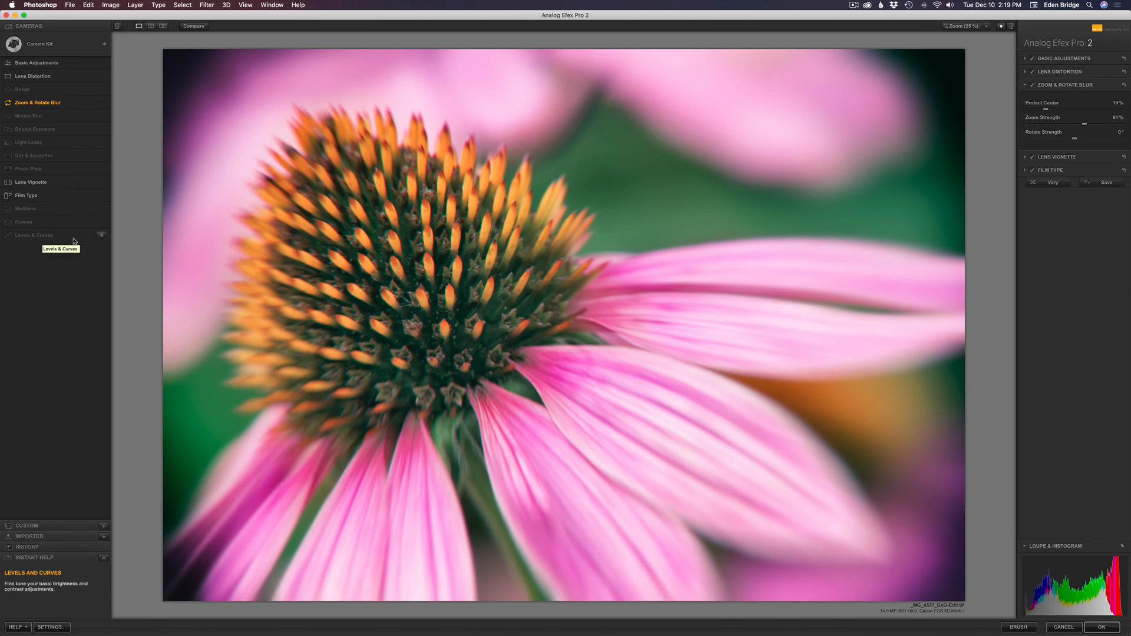
{"action": "left_click", "coordinate": [102, 236]}
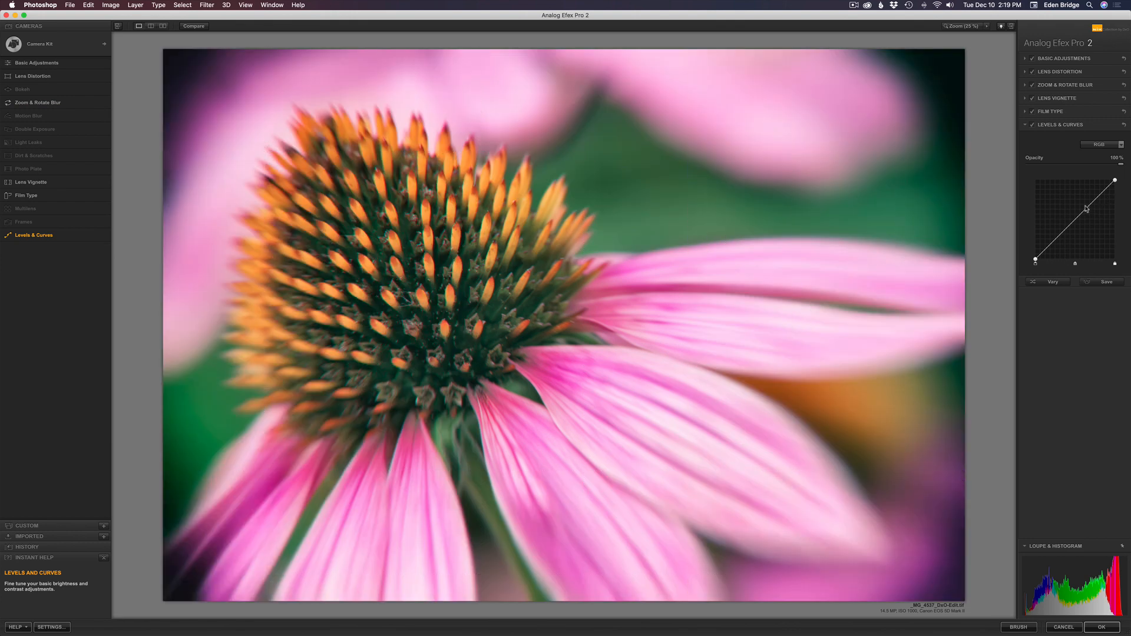
{"action": "left_click_drag", "start_coordinate": [1088, 209], "coordinate": [1060, 238]}
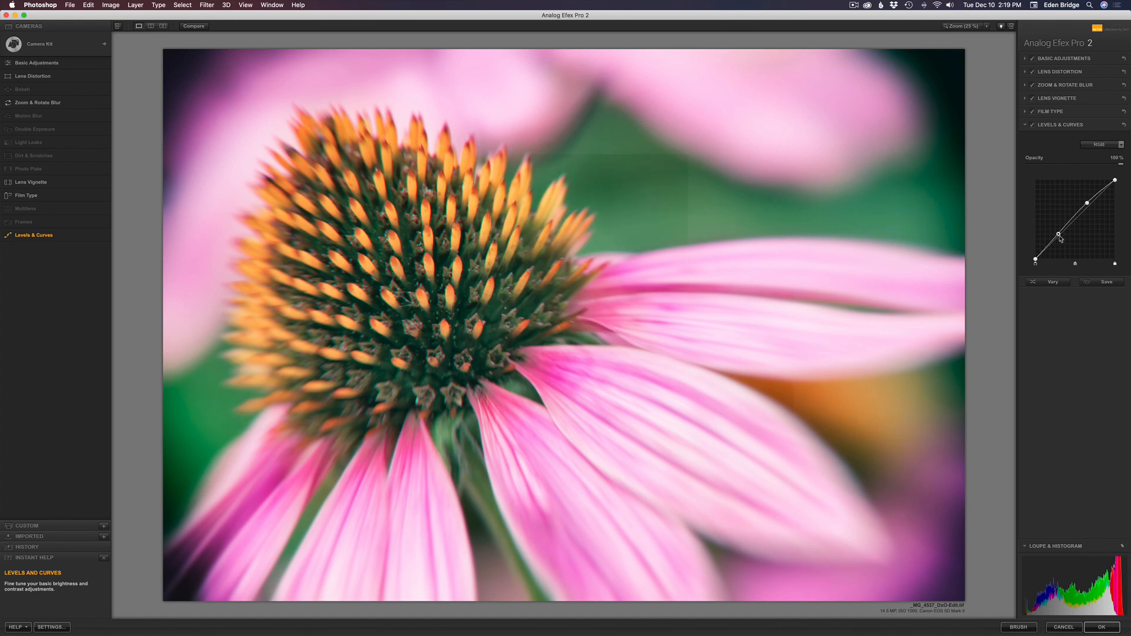
Try raising and lowering the Red channel's curve, leaving its midtones pulled slightly down
{"action": "left_click", "coordinate": [1121, 145]}
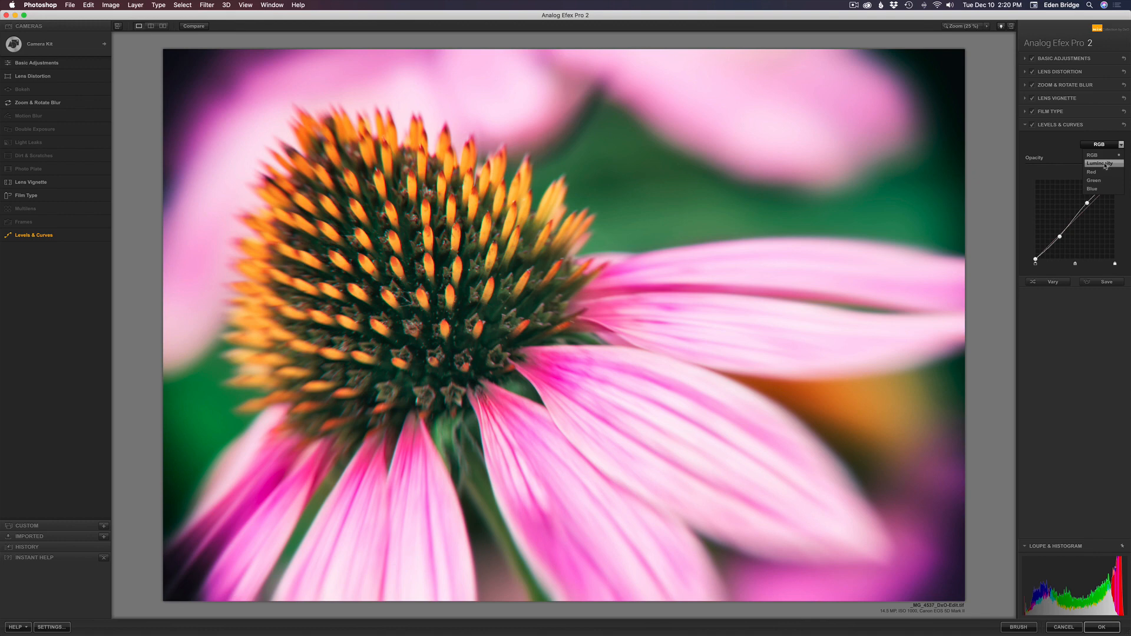
{"action": "left_click", "coordinate": [1104, 172]}
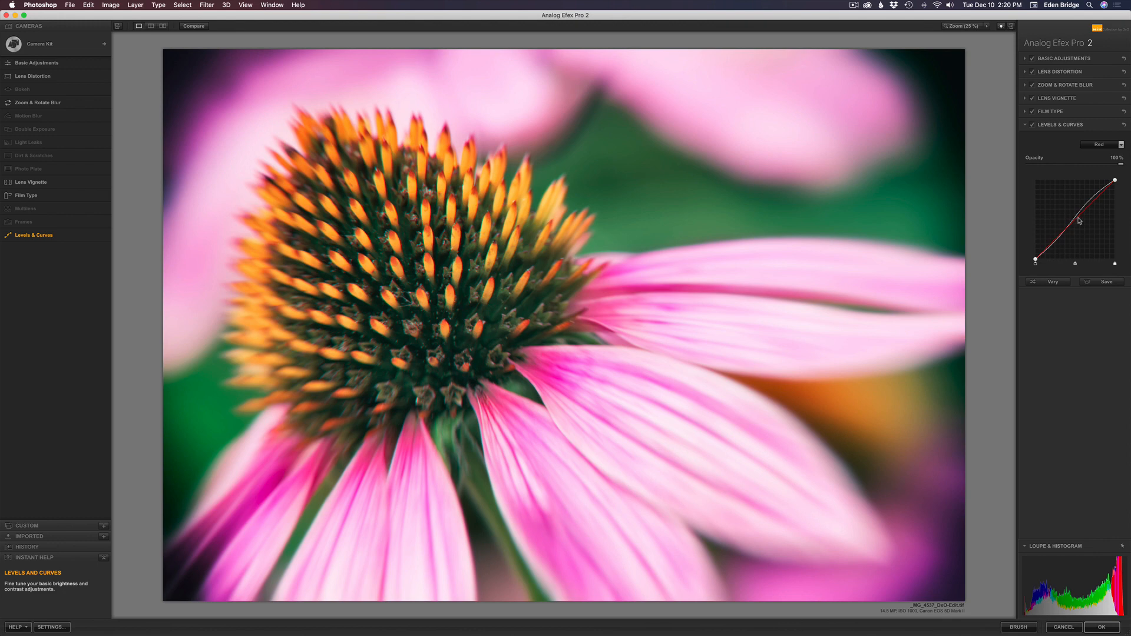
{"action": "left_click_drag", "start_coordinate": [1079, 221], "coordinate": [1075, 213]}
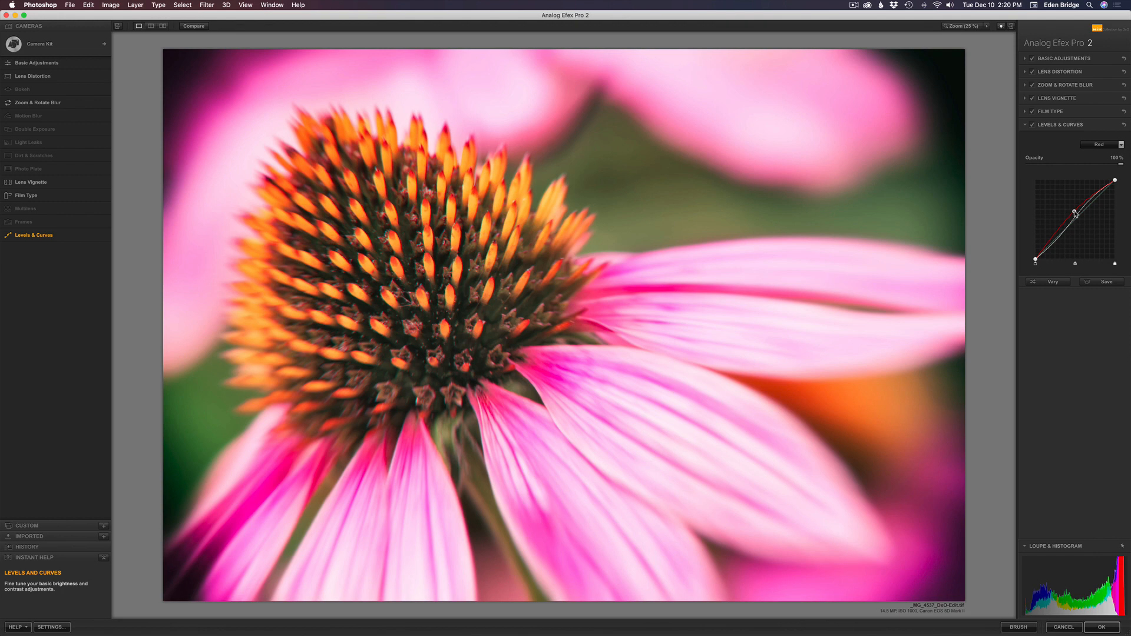
{"action": "left_click_drag", "start_coordinate": [1077, 216], "coordinate": [1082, 228]}
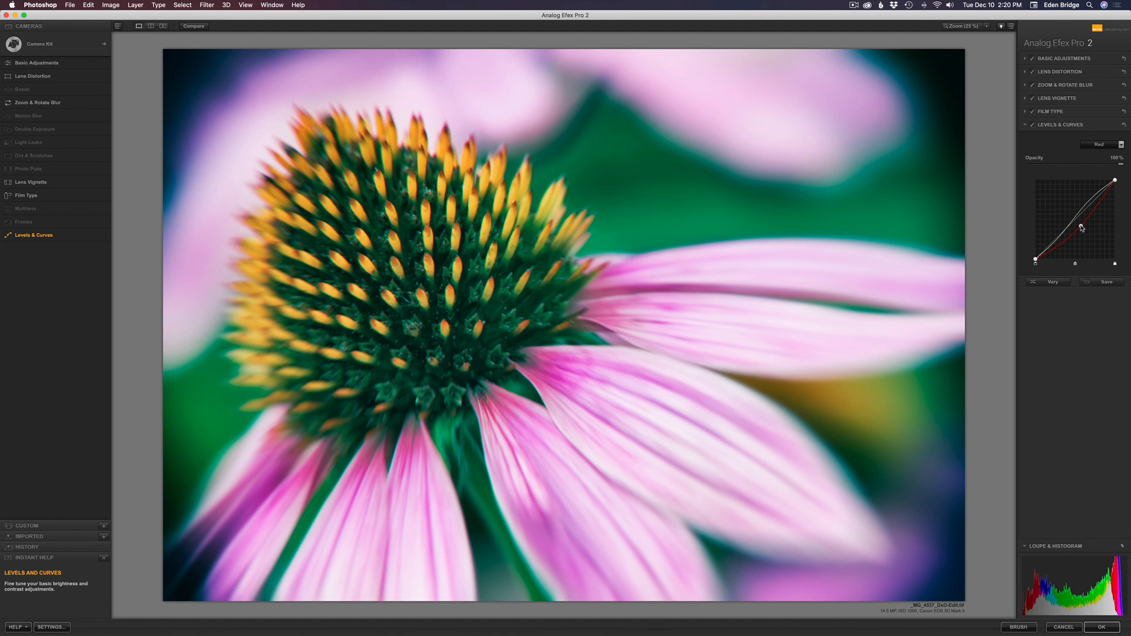
{"action": "left_click_drag", "start_coordinate": [1082, 228], "coordinate": [1080, 220]}
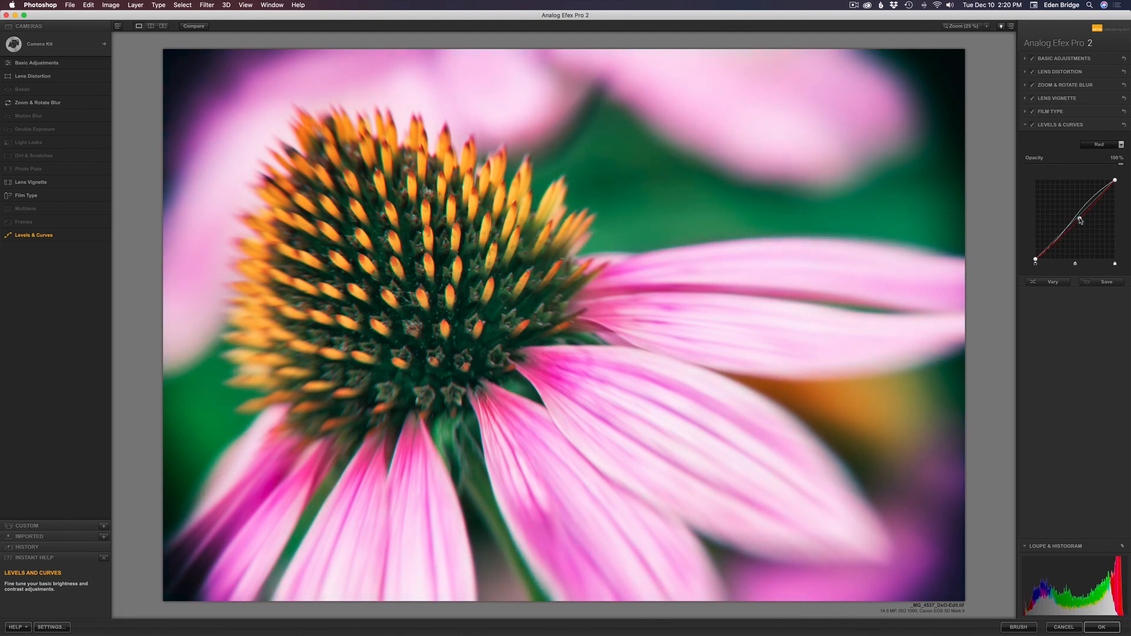
Pull the Blue channel's curve slightly down in the midtones and apply the filter to the photo
{"action": "left_click", "coordinate": [1121, 146]}
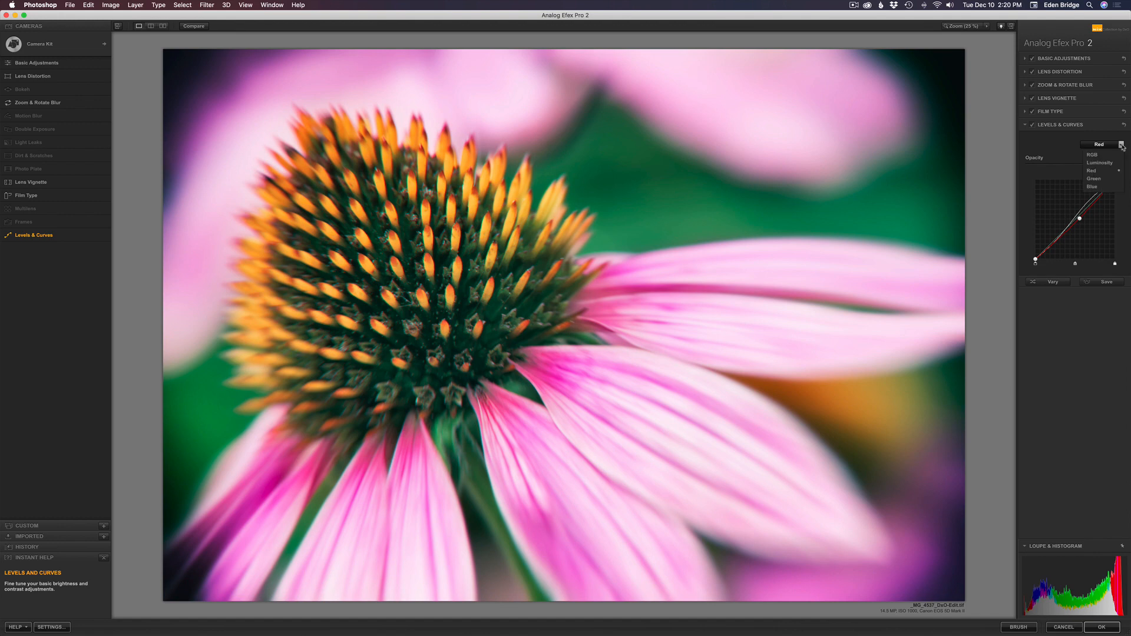
{"action": "left_click", "coordinate": [1100, 187]}
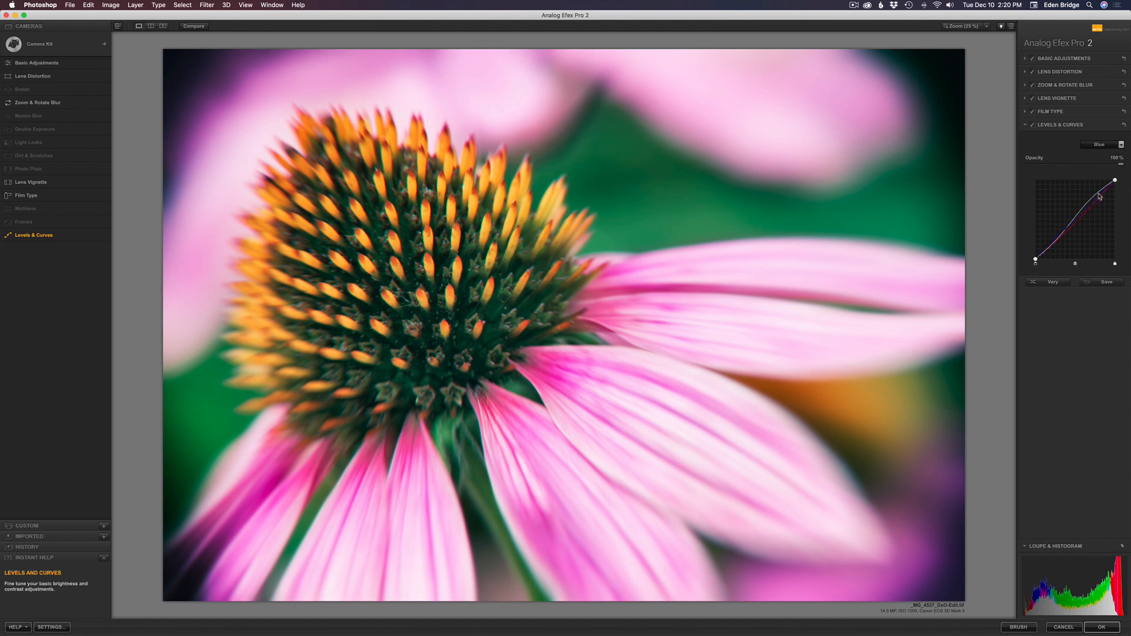
{"action": "mouse_move", "coordinate": [1081, 217]}
{"action": "left_mouse_down"}
{"action": "mouse_move", "coordinate": [1078, 204]}
{"action": "mouse_move", "coordinate": [1082, 219]}
{"action": "left_mouse_up"}
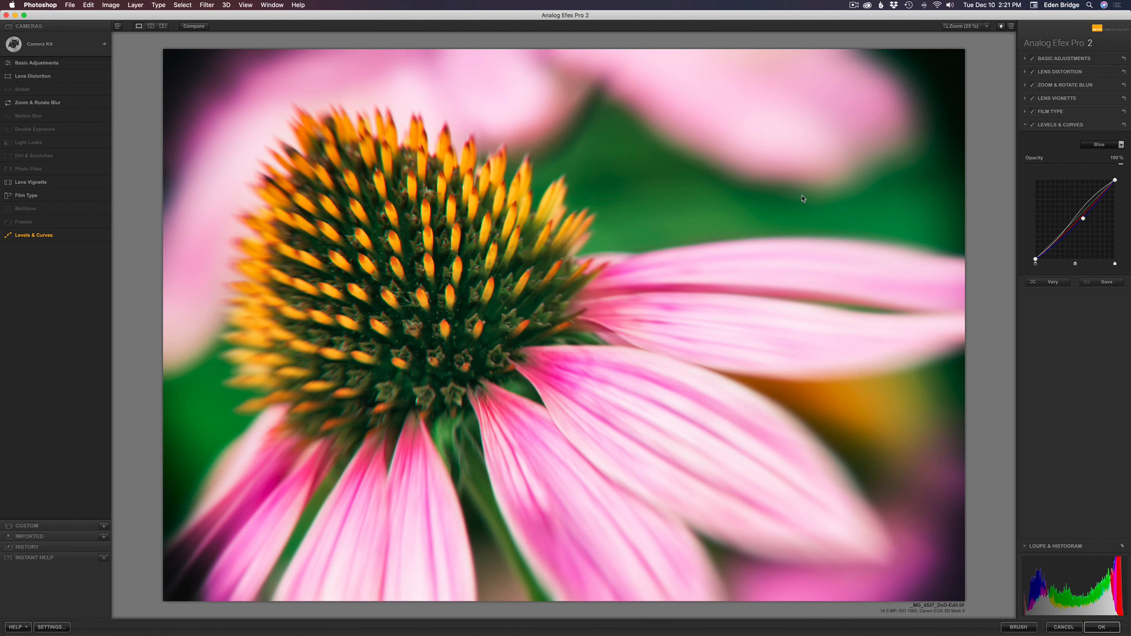
{"action": "left_click", "coordinate": [1101, 627]}
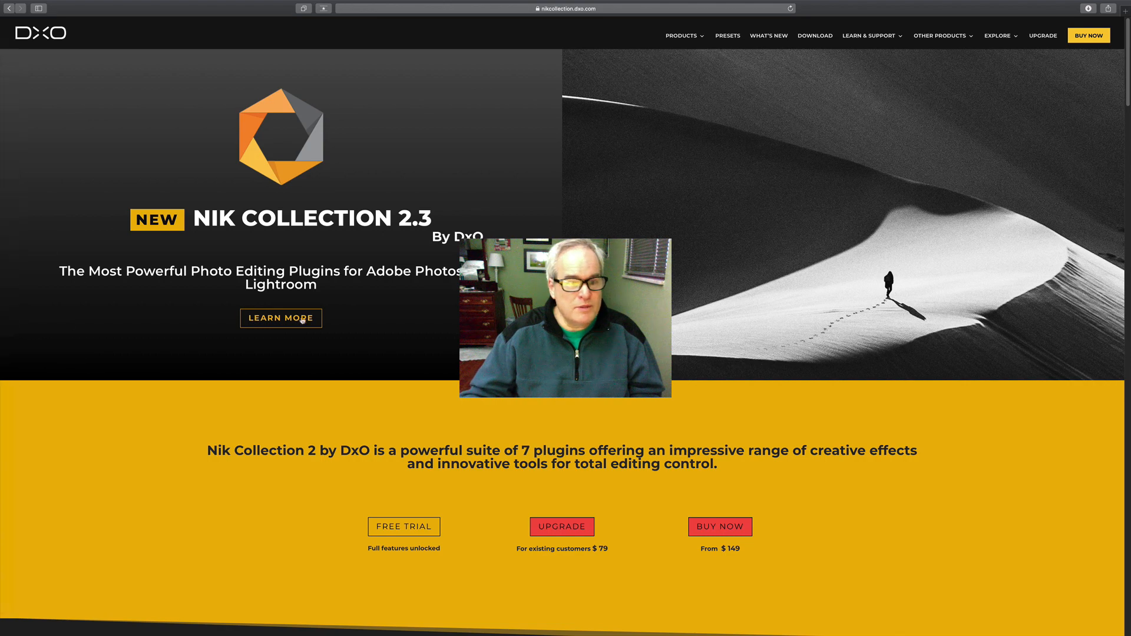
Look through the Nik Collection web page's plugin sections as far as HDR Efex Pro and reveal more of the Analog Efex Pro after image
{"action": "scroll", "coordinate": [304, 315], "scroll_direction": "down", "scroll_amount": 6}
{"action": "scroll", "coordinate": [309, 328], "scroll_direction": "down", "scroll_amount": 8}
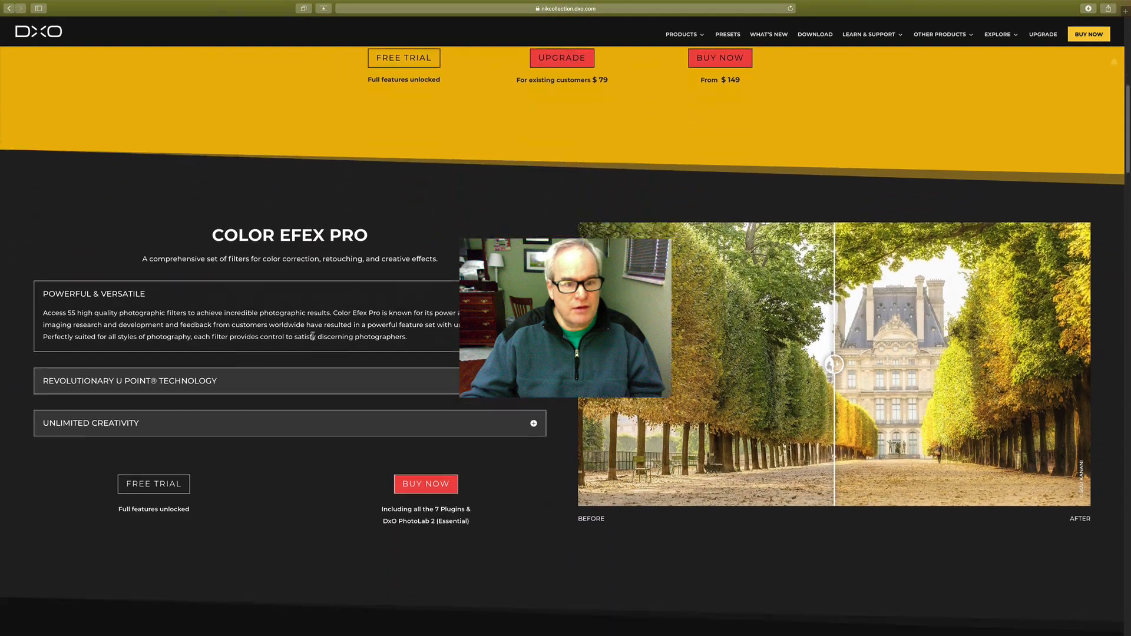
{"action": "scroll", "coordinate": [313, 338], "scroll_direction": "down", "scroll_amount": 4}
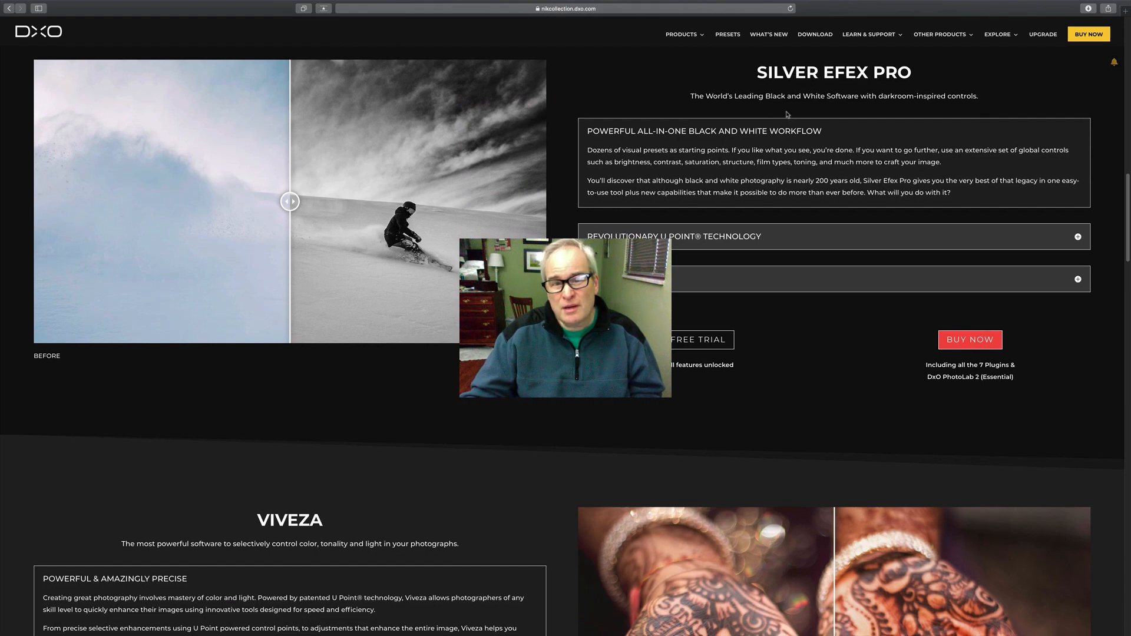
{"action": "scroll", "coordinate": [761, 146], "scroll_direction": "down", "scroll_amount": 5}
{"action": "scroll", "coordinate": [761, 146], "scroll_direction": "down", "scroll_amount": 1}
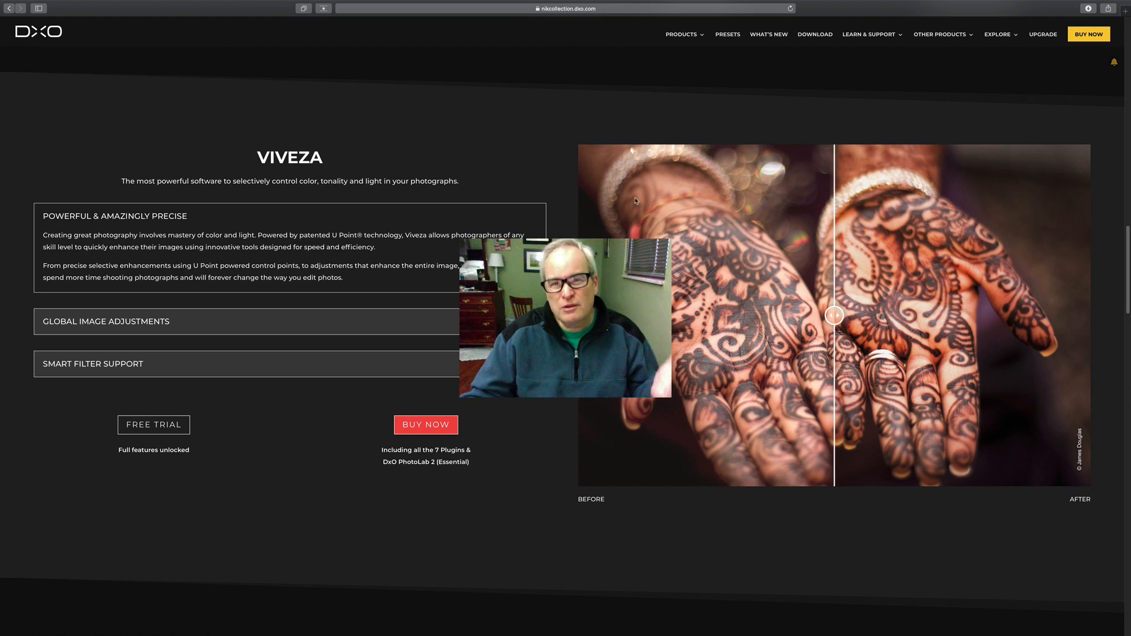
{"action": "scroll", "coordinate": [636, 201], "scroll_direction": "down", "scroll_amount": 7}
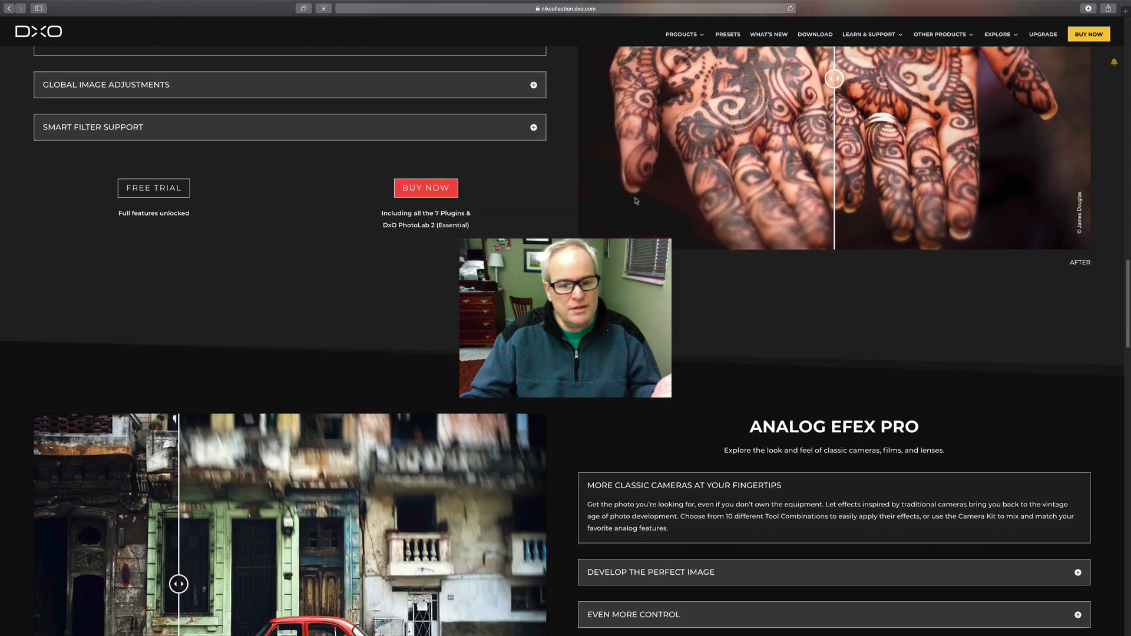
{"action": "scroll", "coordinate": [635, 201], "scroll_direction": "down", "scroll_amount": 3}
{"action": "scroll", "coordinate": [636, 201], "scroll_direction": "up", "scroll_amount": 2}
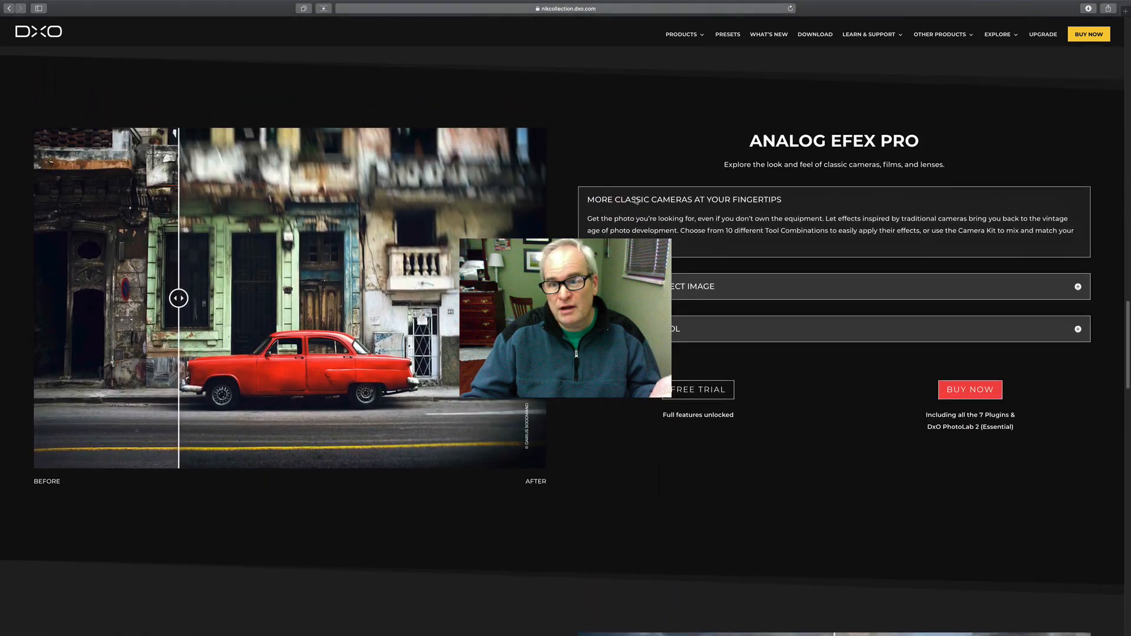
{"action": "scroll", "coordinate": [636, 204], "scroll_direction": "down", "scroll_amount": 4}
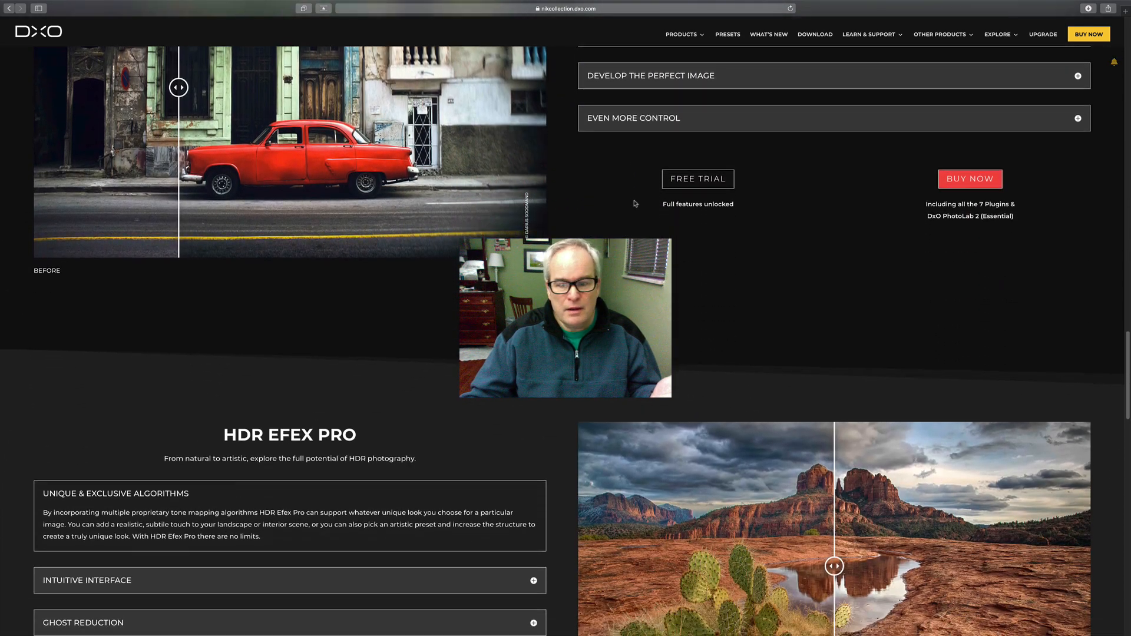
{"action": "scroll", "coordinate": [167, 305], "scroll_direction": "up", "scroll_amount": 4}
{"action": "left_click_drag", "start_coordinate": [179, 310], "coordinate": [73, 311]}
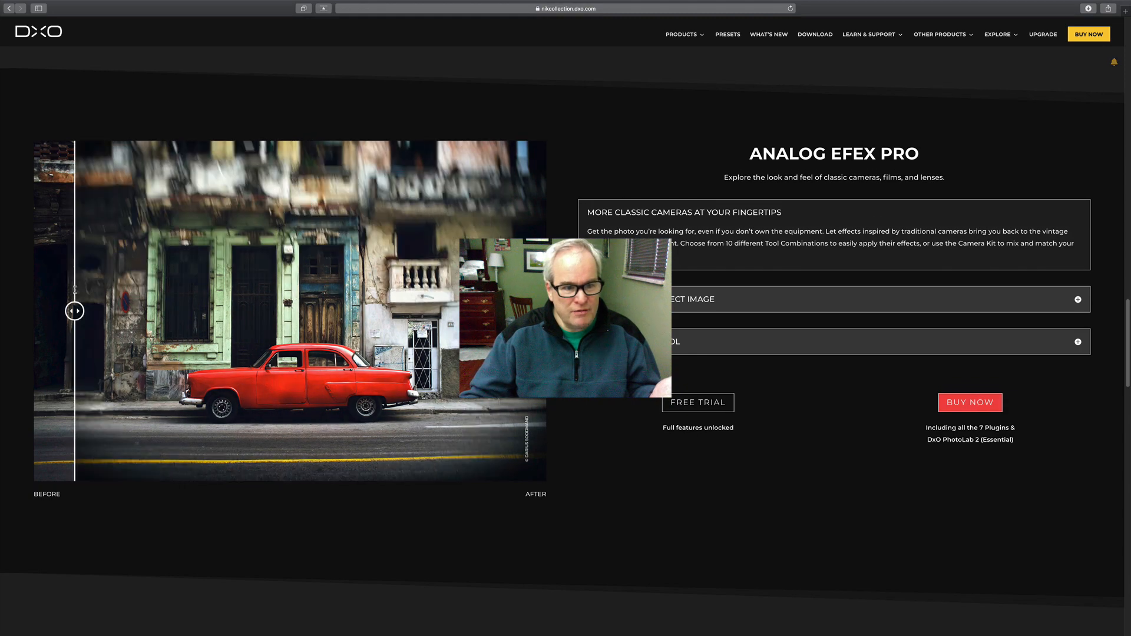
Examine the HDR Efex Pro, Sharpener Pro and Dfine sections, returning up the page to Viveza
{"action": "scroll", "coordinate": [423, 310], "scroll_direction": "down", "scroll_amount": 3}
{"action": "scroll", "coordinate": [423, 309], "scroll_direction": "down", "scroll_amount": 5}
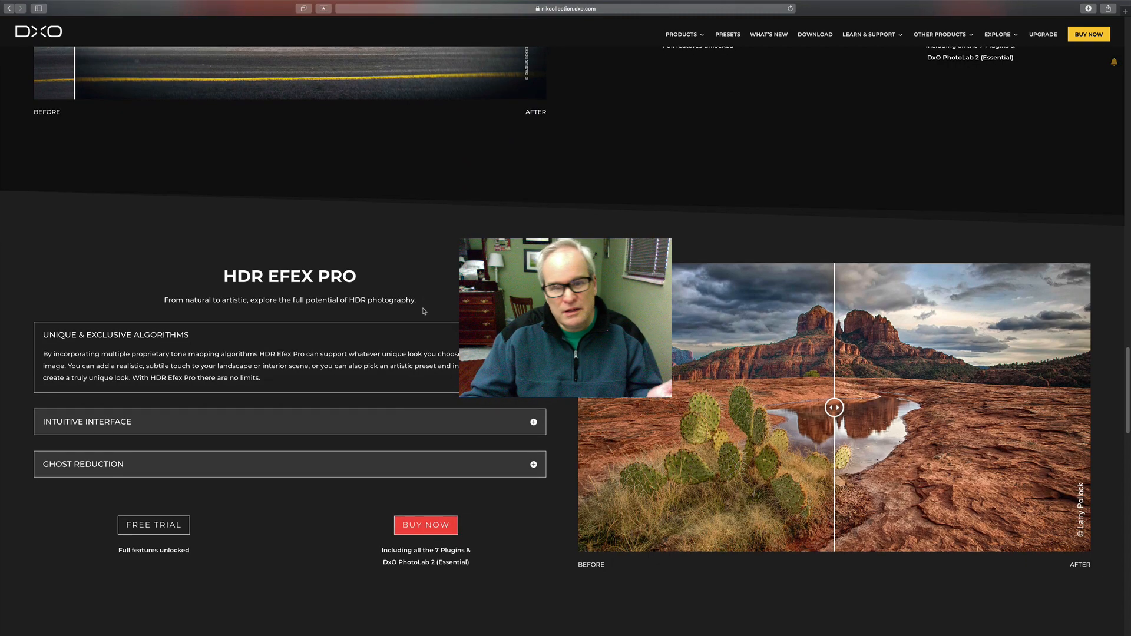
{"action": "scroll", "coordinate": [424, 311], "scroll_direction": "down", "scroll_amount": 2}
{"action": "scroll", "coordinate": [423, 311], "scroll_direction": "down", "scroll_amount": 10}
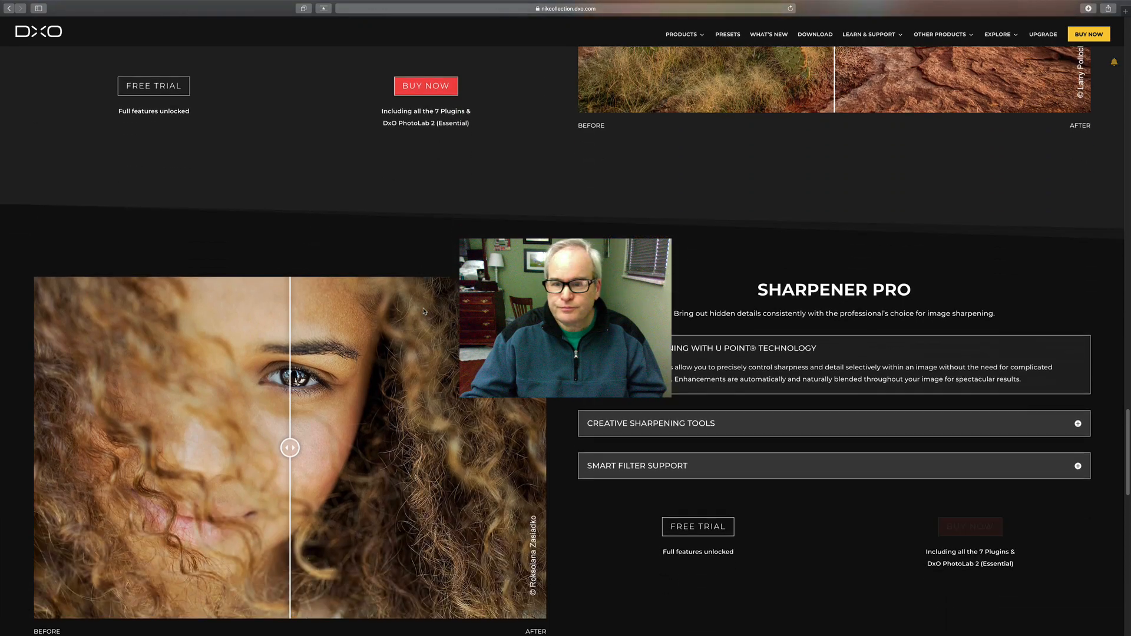
{"action": "scroll", "coordinate": [423, 311], "scroll_direction": "down", "scroll_amount": 15}
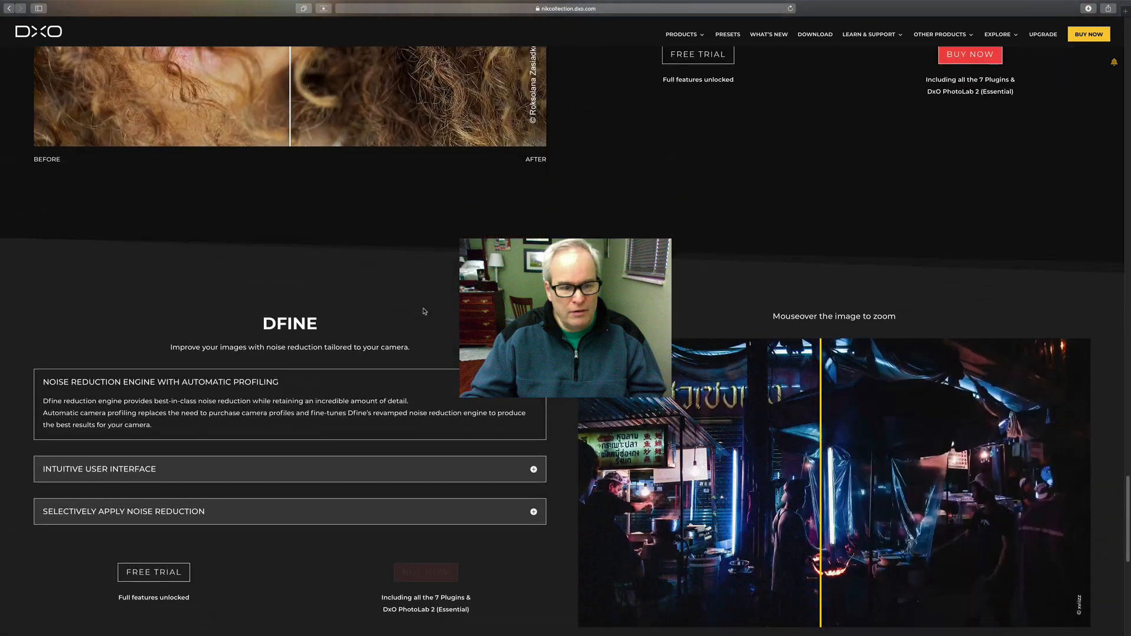
{"action": "scroll", "coordinate": [423, 311], "scroll_direction": "up", "scroll_amount": 20}
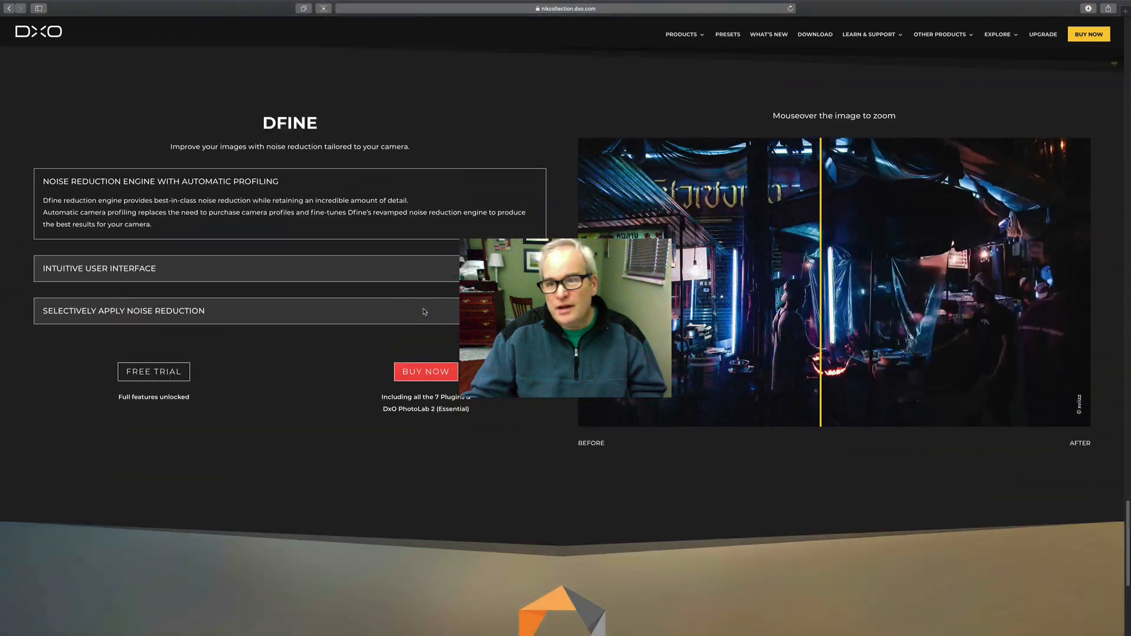
{"action": "scroll", "coordinate": [423, 312], "scroll_direction": "up", "scroll_amount": 12}
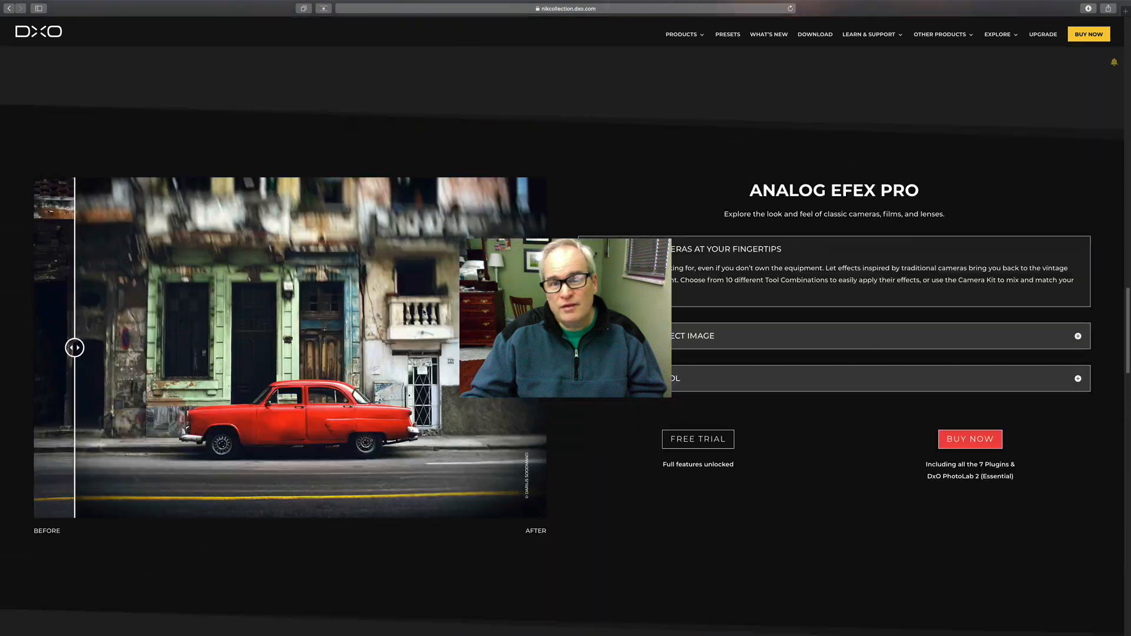
{"action": "scroll", "coordinate": [423, 313], "scroll_direction": "up", "scroll_amount": 2}
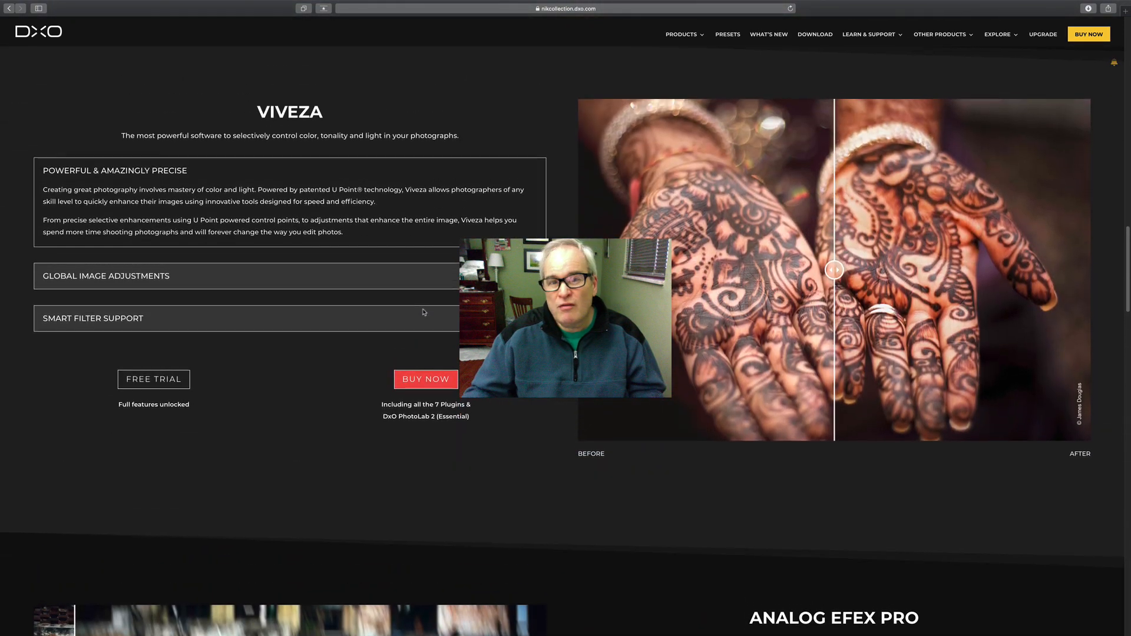